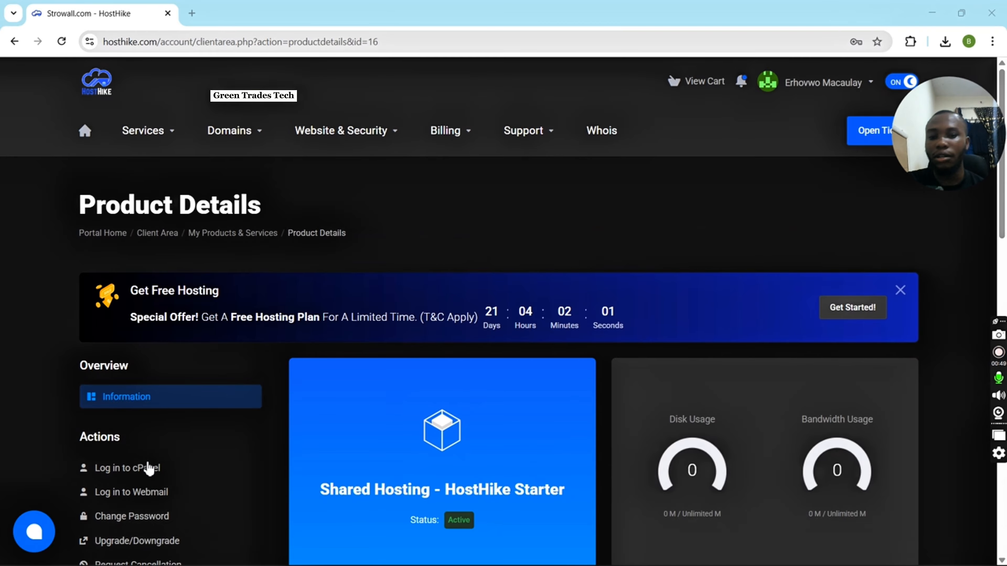
Open cPanel for the hosting product and complete its welcome prompts, agreeing to usage statistics collection and skipping the starting point.
{"action": "left_click", "coordinate": [143, 469]}
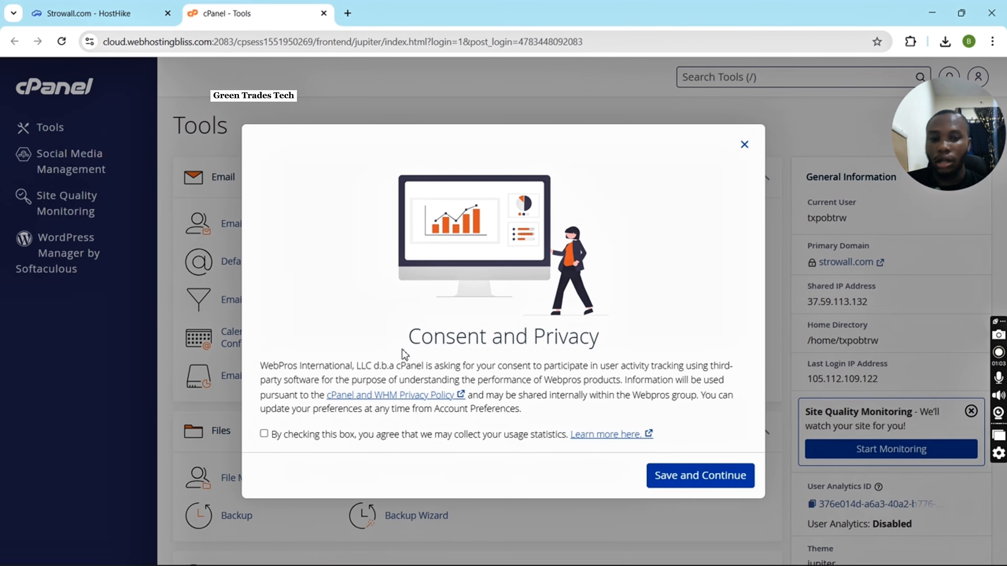
{"action": "left_click", "coordinate": [389, 436]}
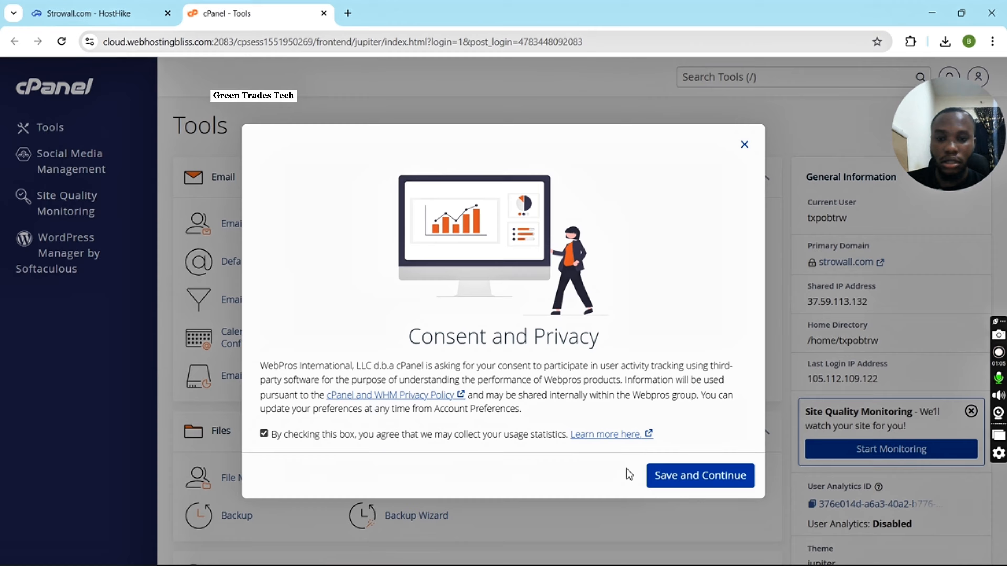
{"action": "left_click", "coordinate": [700, 477]}
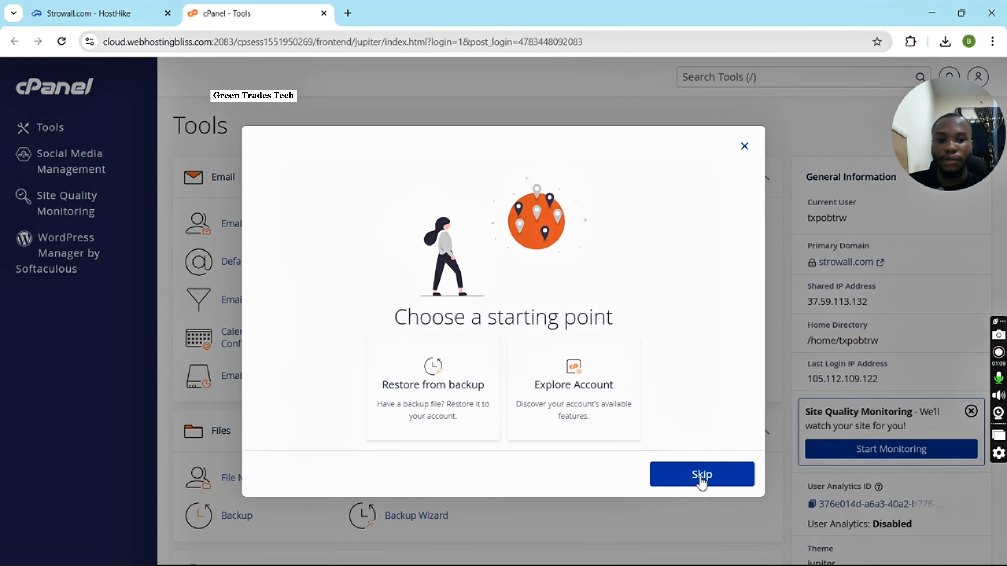
{"action": "left_click", "coordinate": [702, 475]}
Search the tools for ssl, open SSL/TLS Status and review the certificate status of the listed domains.
{"action": "scroll", "coordinate": [519, 407], "scroll_direction": "down", "scroll_amount": 10}
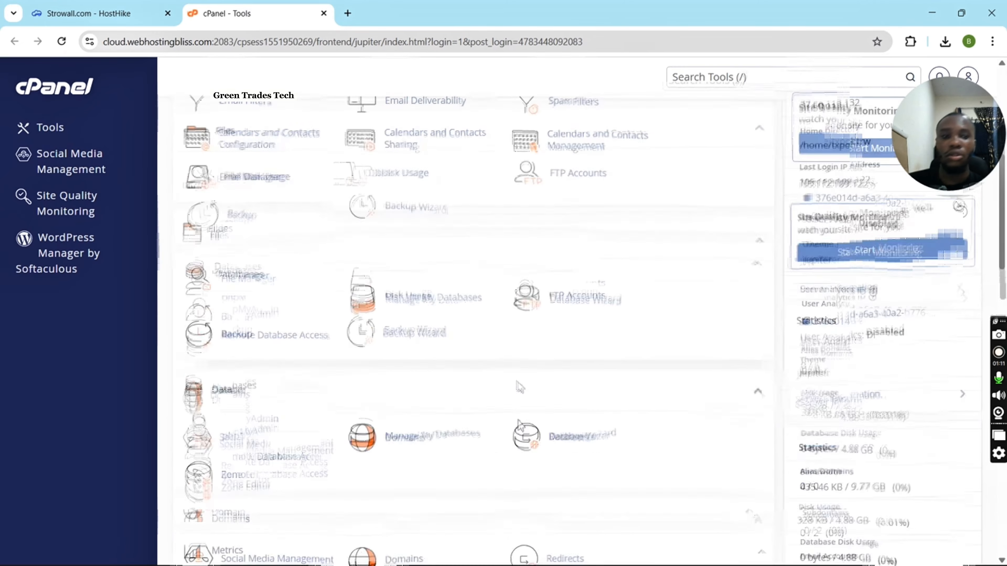
{"action": "scroll", "coordinate": [516, 306], "scroll_direction": "up", "scroll_amount": 10}
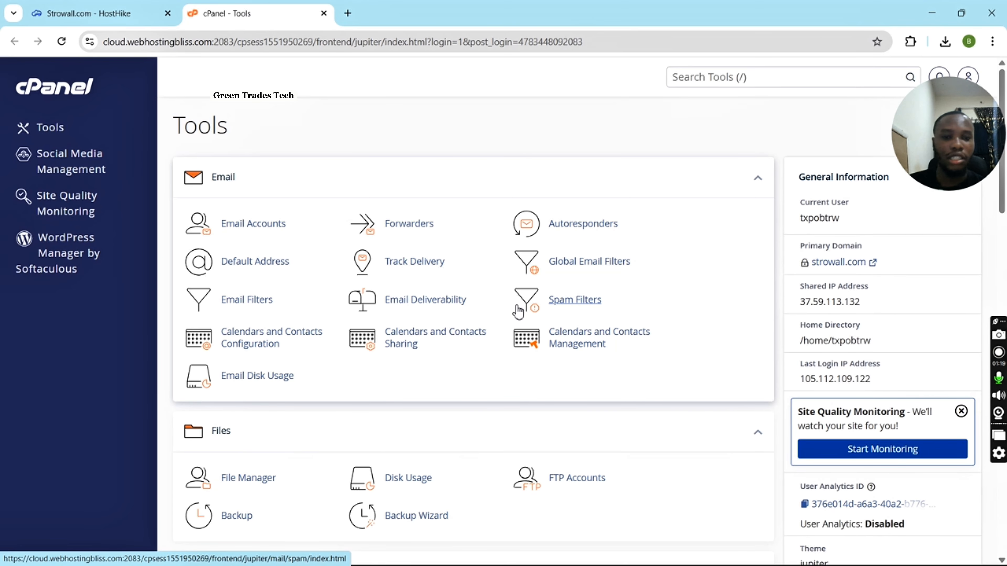
{"action": "left_click", "coordinate": [698, 78]}
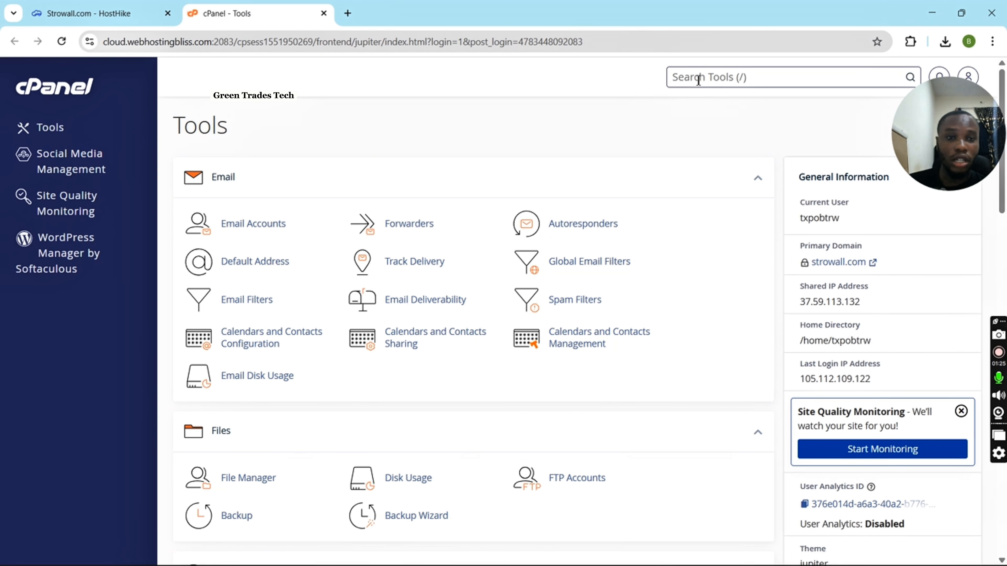
{"action": "type", "text": "ssl"}
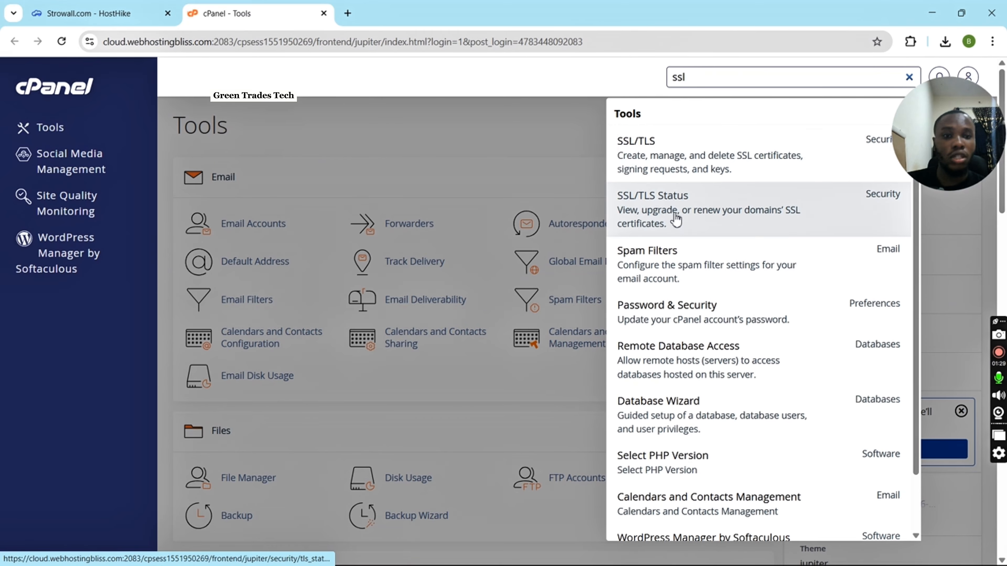
{"action": "left_click", "coordinate": [676, 219]}
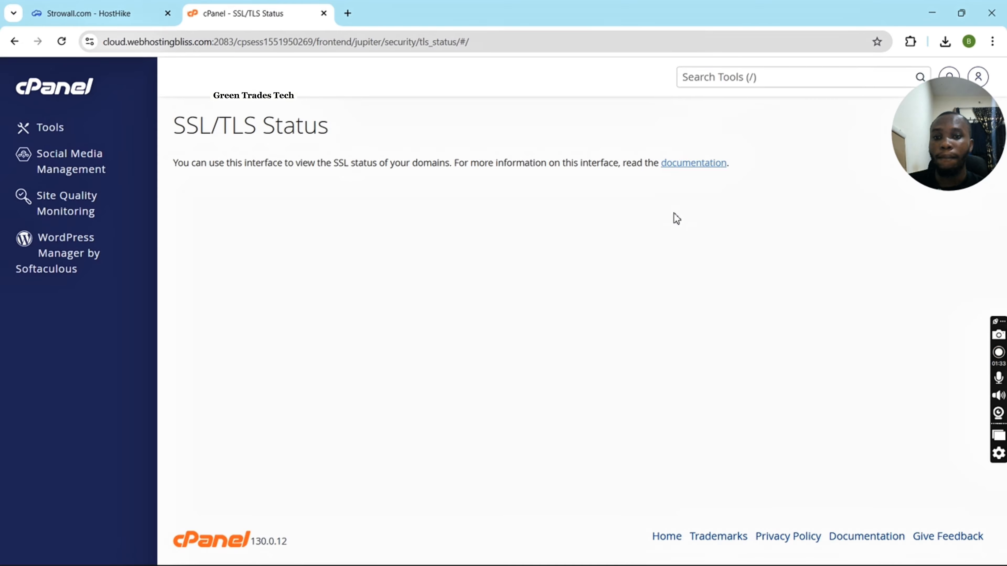
{"action": "scroll", "coordinate": [478, 331], "scroll_direction": "down", "scroll_amount": 7}
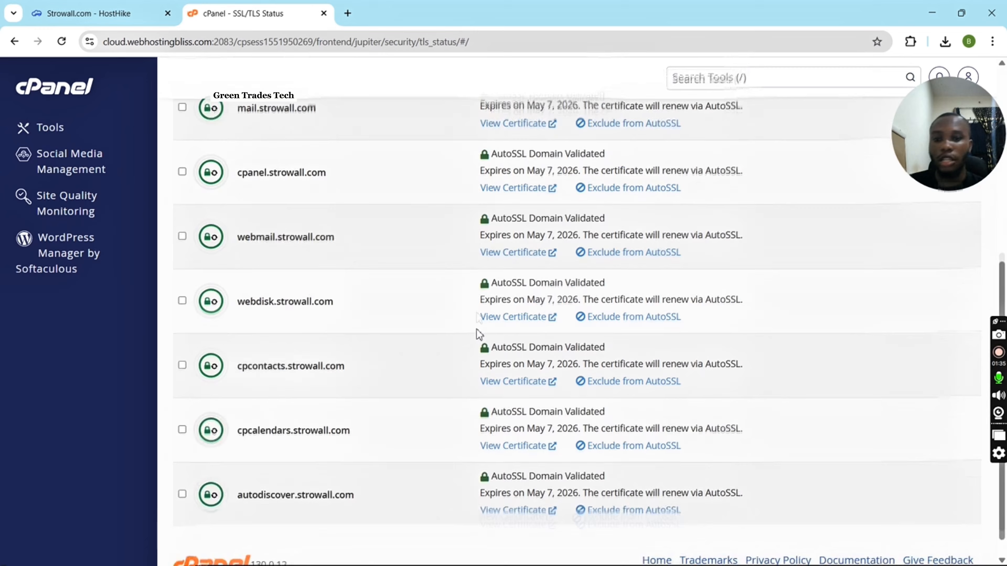
{"action": "scroll", "coordinate": [478, 331], "scroll_direction": "up", "scroll_amount": 10}
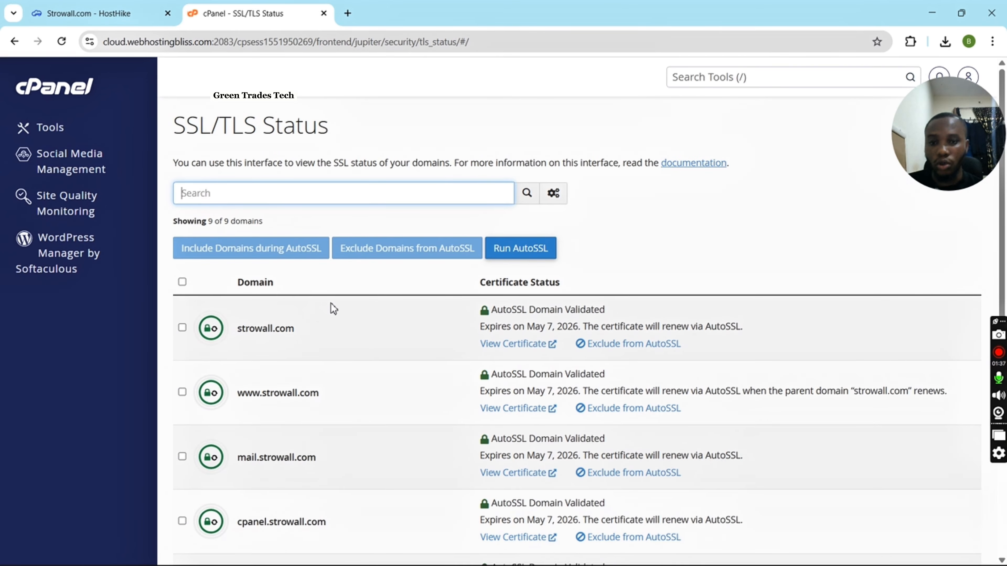
{"action": "scroll", "coordinate": [225, 339], "scroll_direction": "down", "scroll_amount": 7}
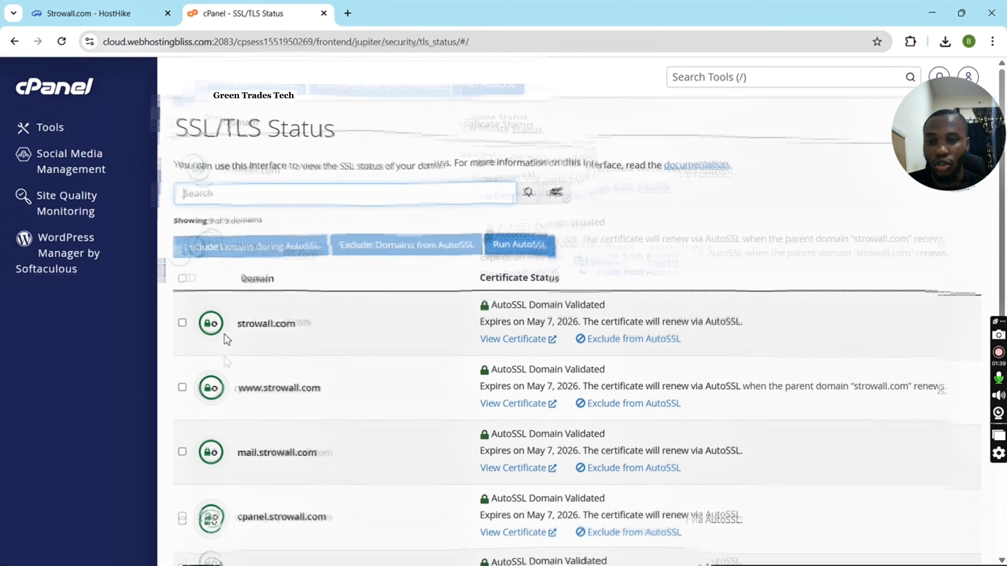
{"action": "scroll", "coordinate": [226, 341], "scroll_direction": "up", "scroll_amount": 8}
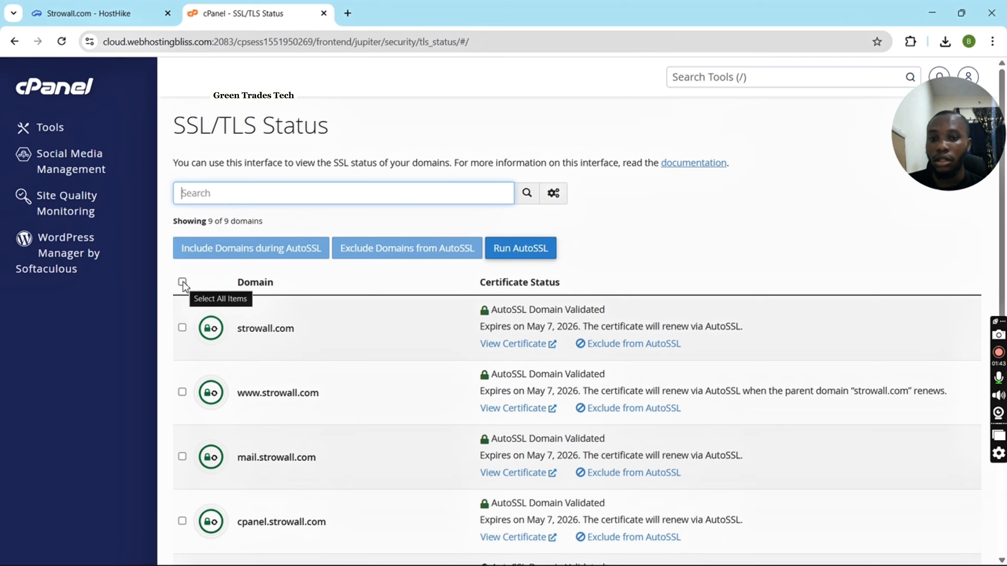
{"action": "scroll", "coordinate": [183, 284], "scroll_direction": "down", "scroll_amount": 3}
{"action": "scroll", "coordinate": [354, 367], "scroll_direction": "up", "scroll_amount": 3}
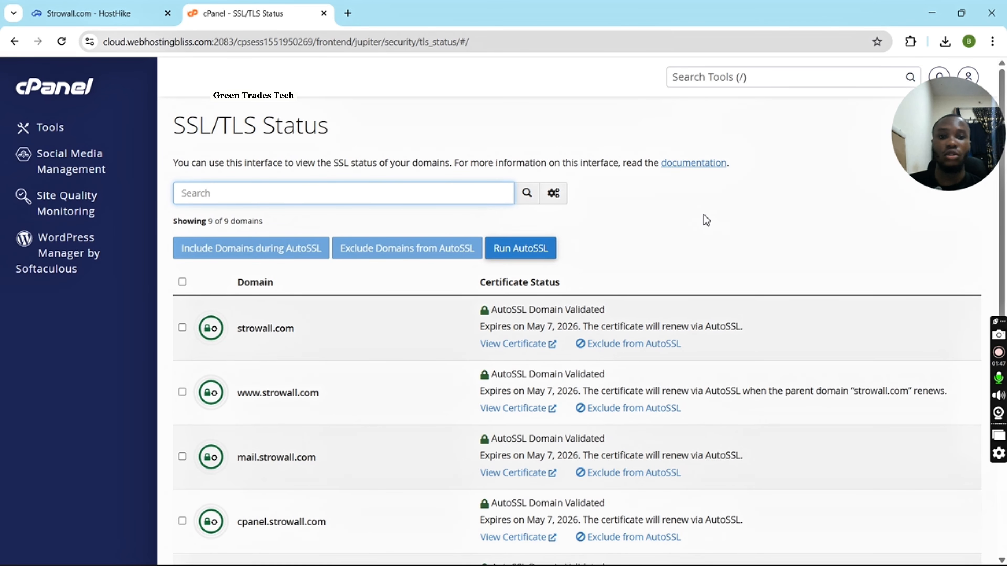
Find the Domains tool and enable Force HTTPS Redirect for the main domain strowall.com.
{"action": "left_click", "coordinate": [727, 78]}
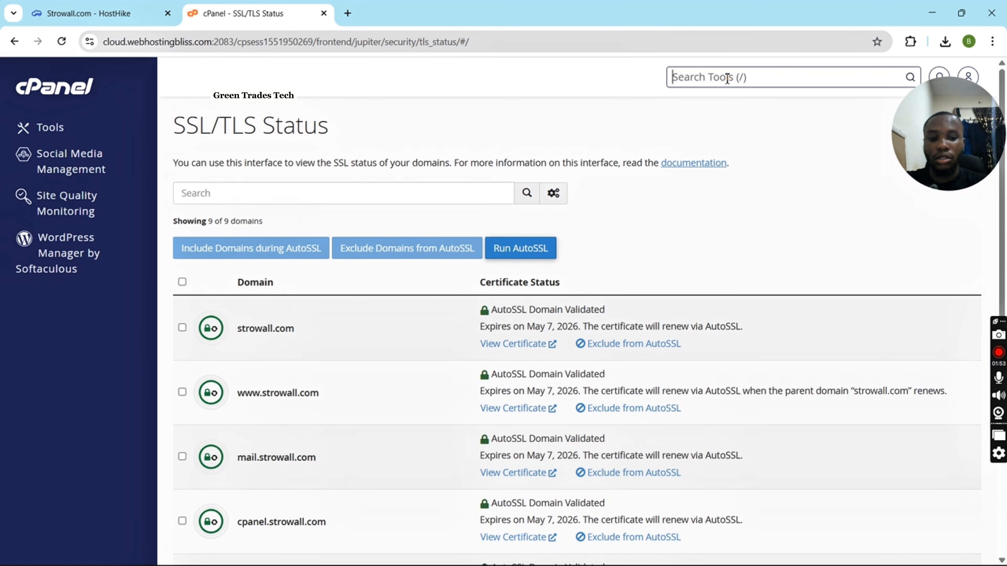
{"action": "type", "text": "domai"}
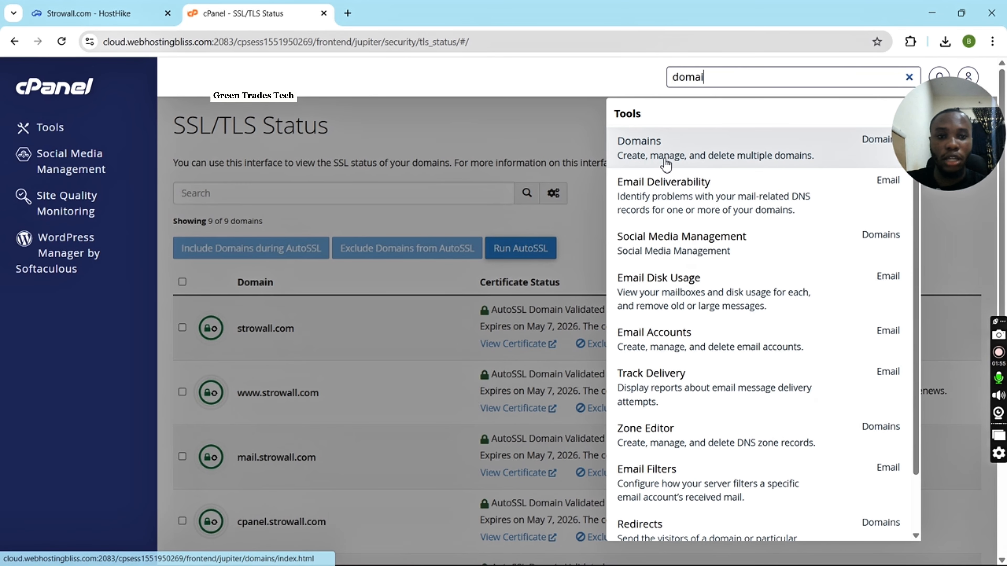
{"action": "left_click", "coordinate": [664, 161]}
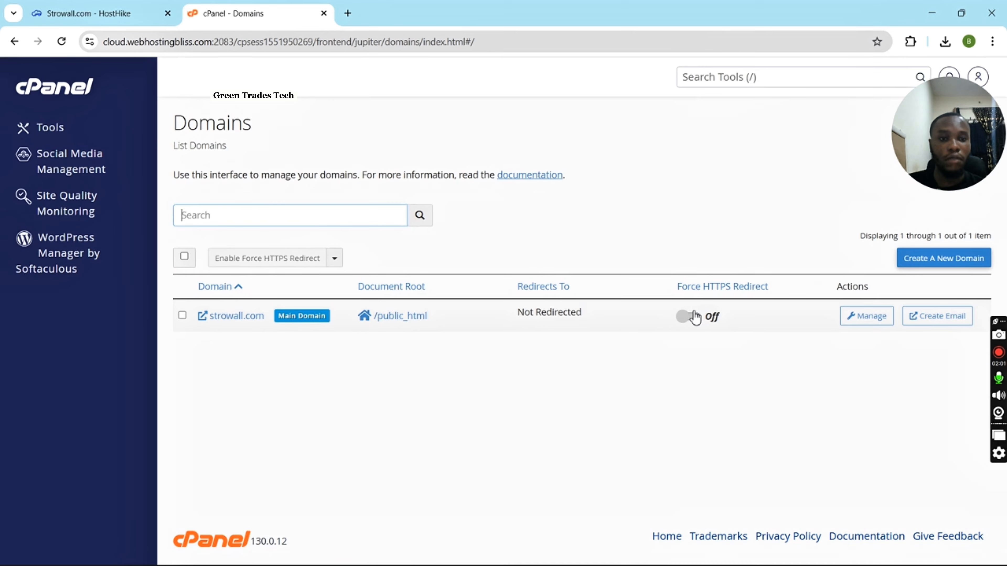
{"action": "left_click", "coordinate": [692, 319]}
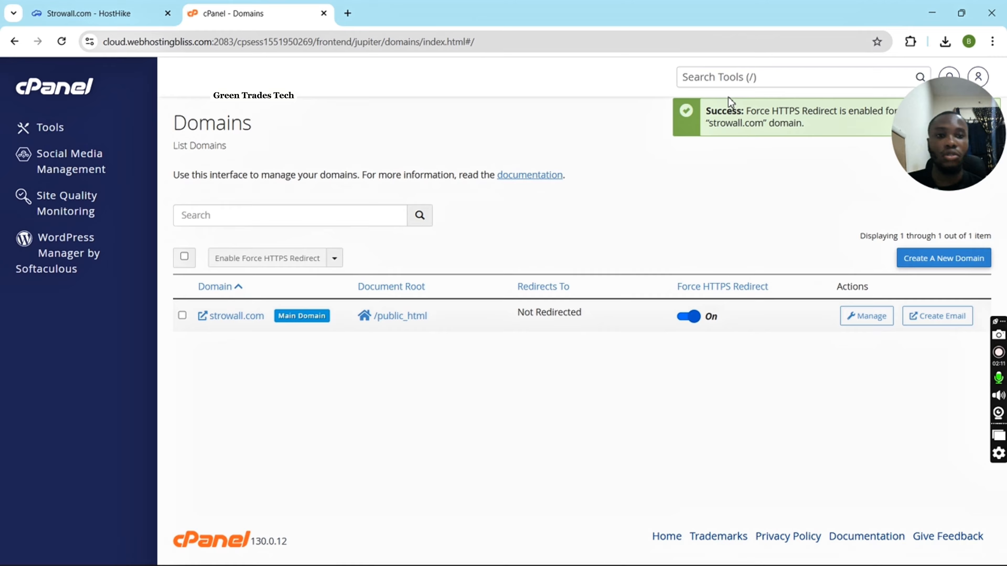
Find File Manager among the tools, open it and go into the public_html folder.
{"action": "left_click", "coordinate": [712, 87]}
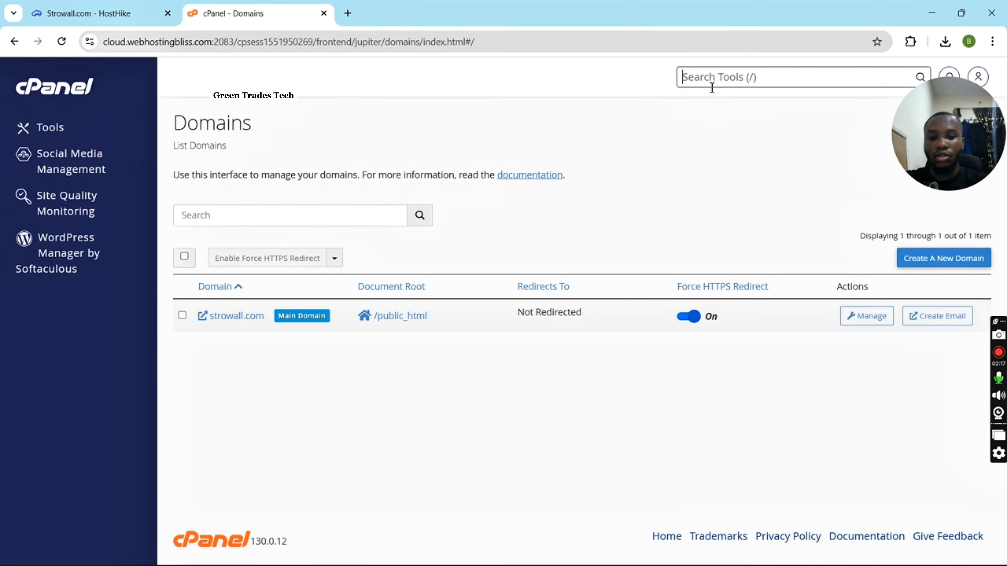
{"action": "type", "text": "file"}
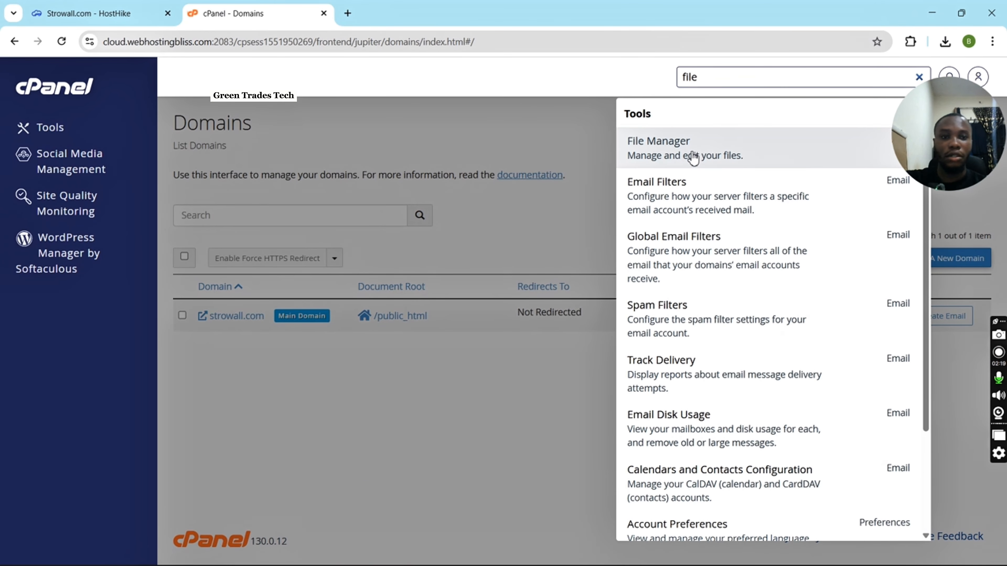
{"action": "left_click", "coordinate": [693, 156]}
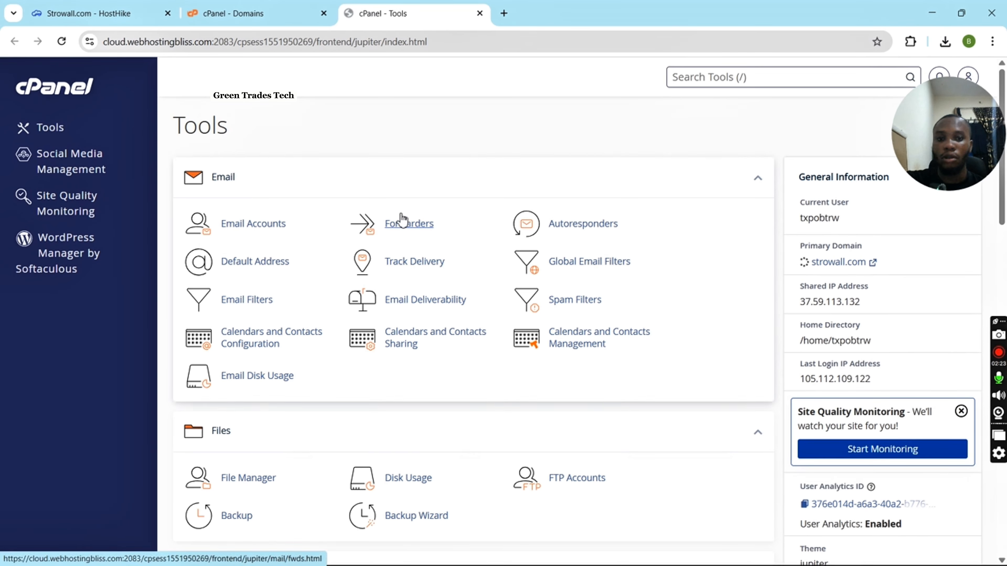
{"action": "scroll", "coordinate": [400, 218], "scroll_direction": "down", "scroll_amount": 10}
{"action": "scroll", "coordinate": [400, 218], "scroll_direction": "up", "scroll_amount": 3}
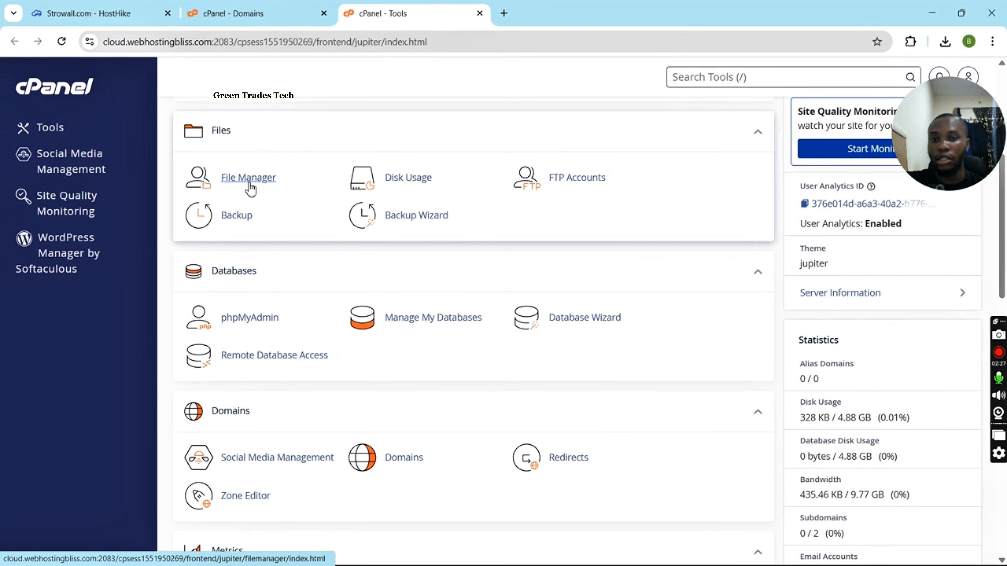
{"action": "left_click", "coordinate": [250, 187]}
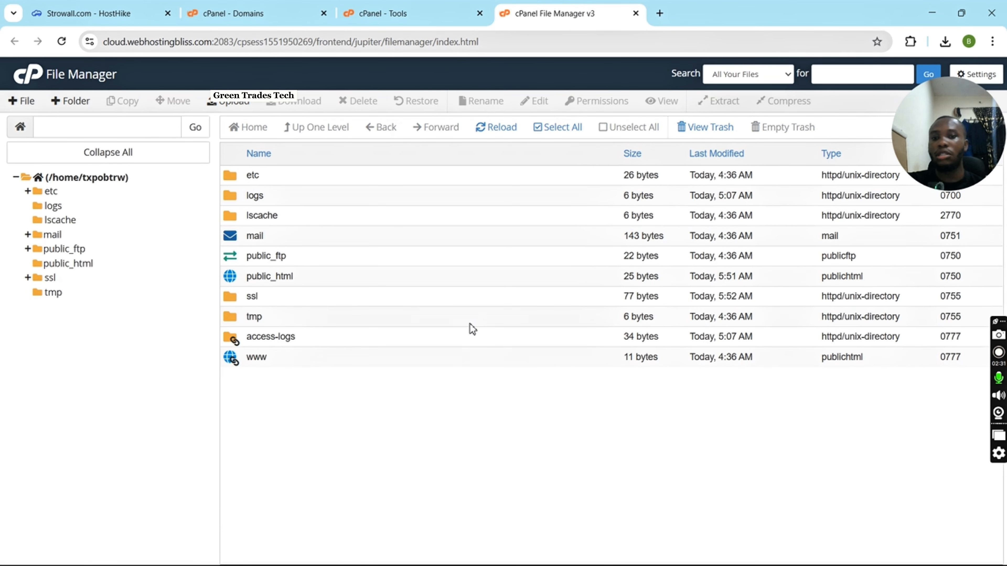
{"action": "left_click", "coordinate": [77, 265]}
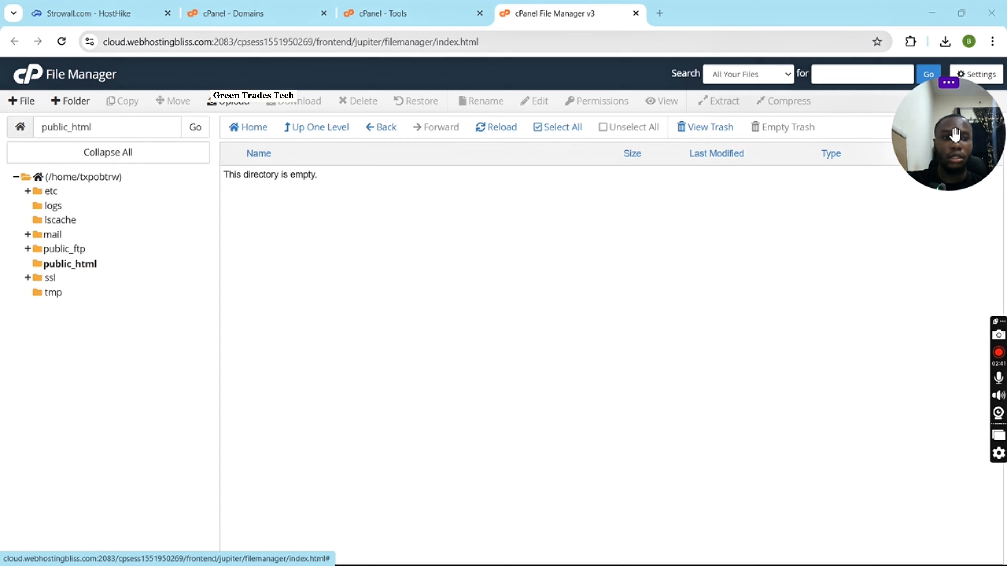
Enable Show Hidden Files (dotfiles) in the File Manager preferences and save them.
{"action": "left_click_drag", "start_coordinate": [948, 132], "coordinate": [103, 128]}
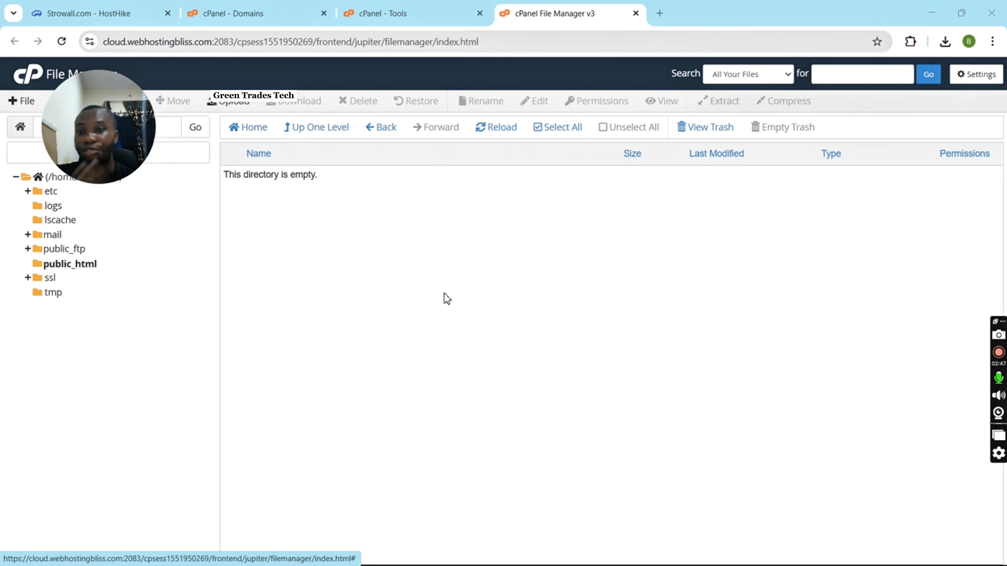
{"action": "left_click", "coordinate": [970, 83]}
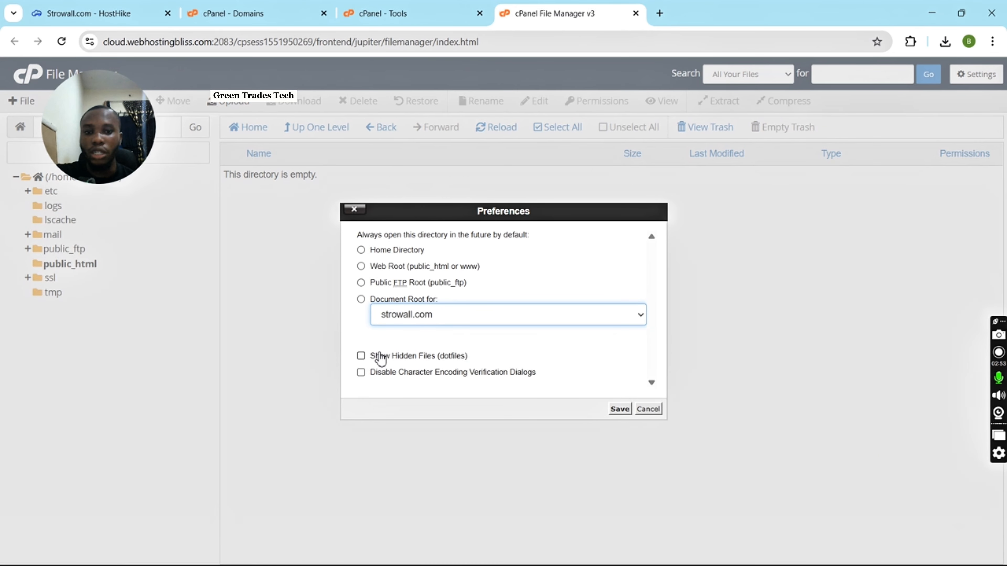
{"action": "left_click", "coordinate": [380, 358]}
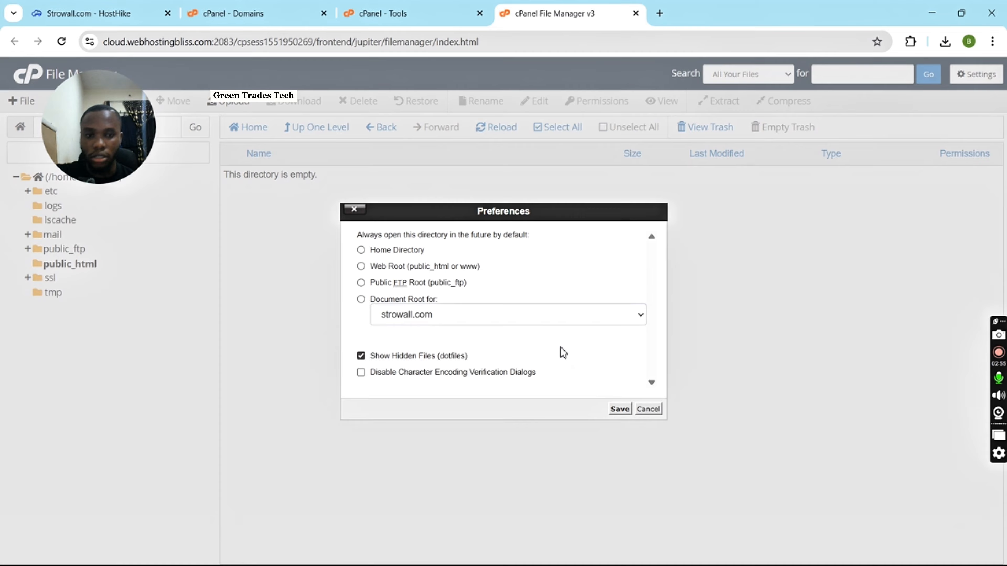
{"action": "left_click", "coordinate": [618, 409]}
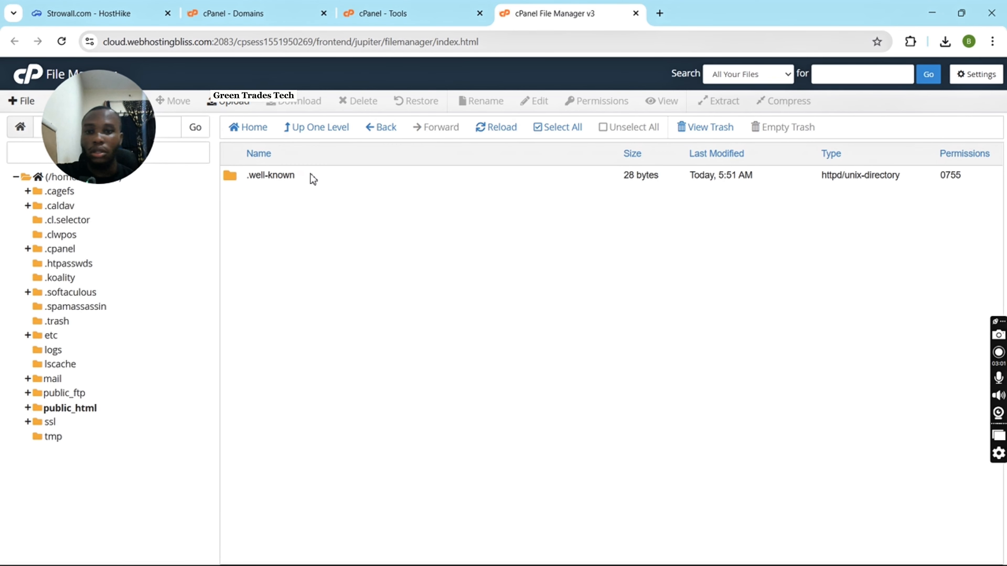
Permanently delete the .well-known folder from public_html, skipping the trash.
{"action": "left_click", "coordinate": [333, 181]}
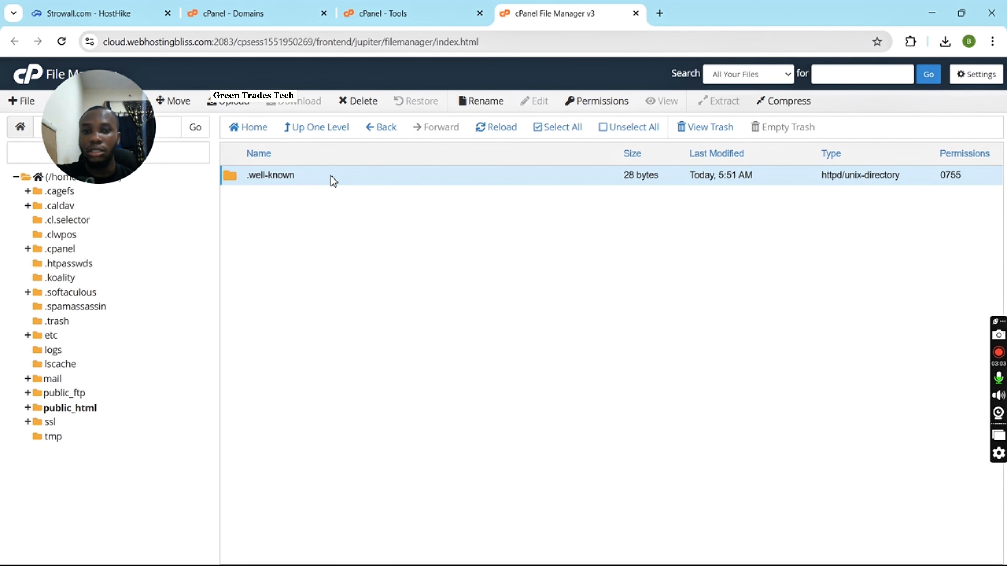
{"action": "left_click", "coordinate": [361, 102]}
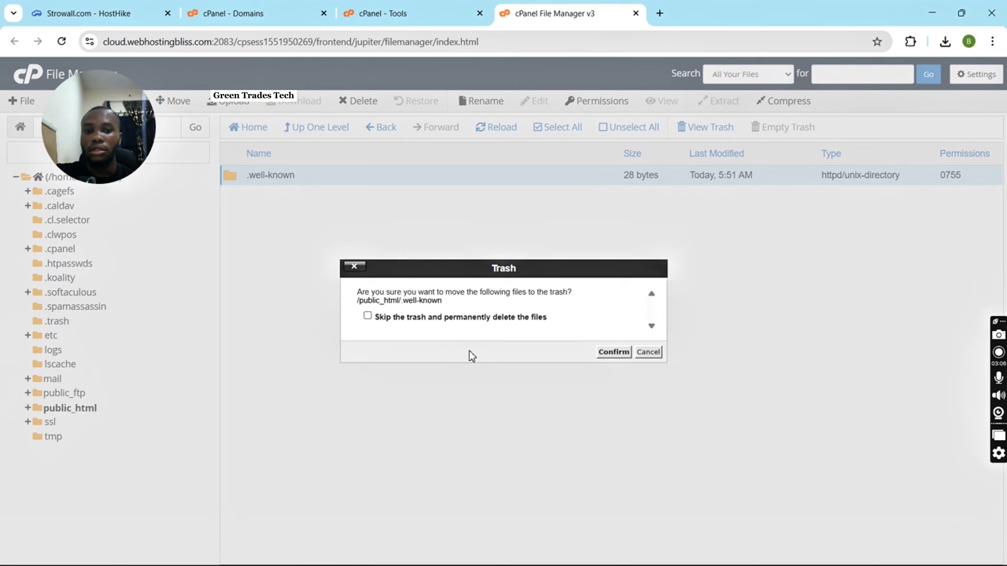
{"action": "left_click", "coordinate": [485, 316]}
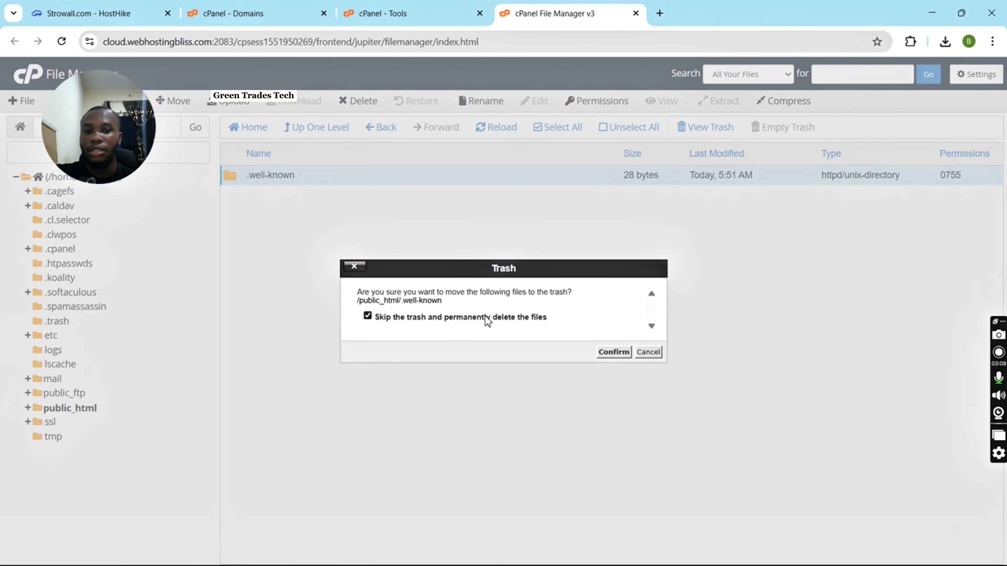
{"action": "left_click", "coordinate": [611, 353]}
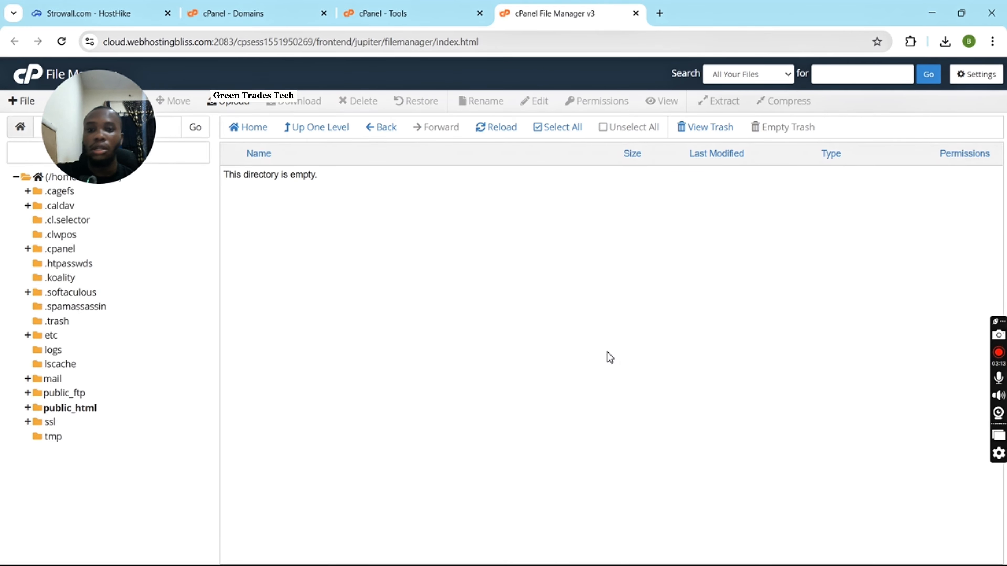
Create a new folder named en inside public_html.
{"action": "left_click_drag", "start_coordinate": [138, 169], "coordinate": [945, 166]}
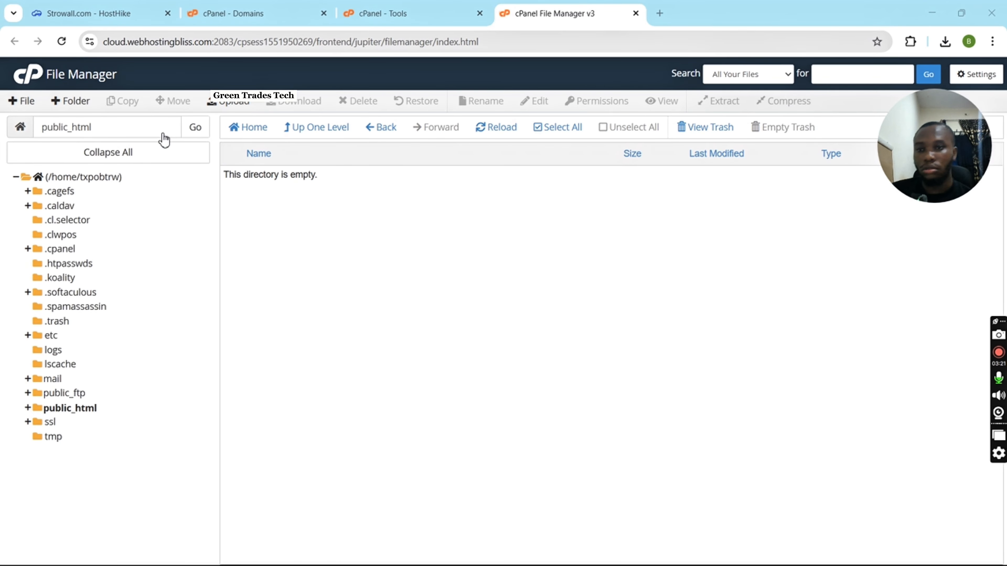
{"action": "left_click", "coordinate": [70, 104]}
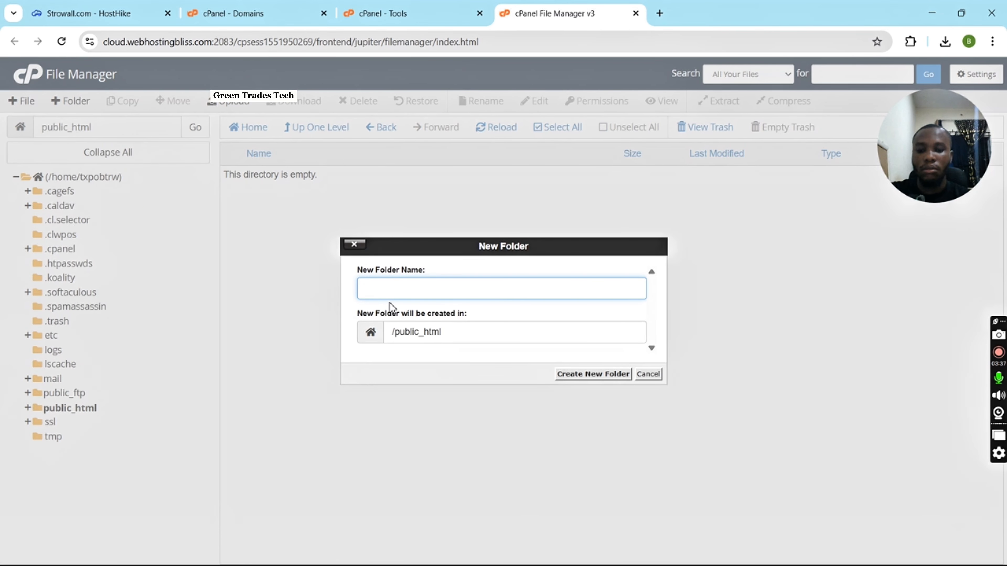
{"action": "type", "text": "en"}
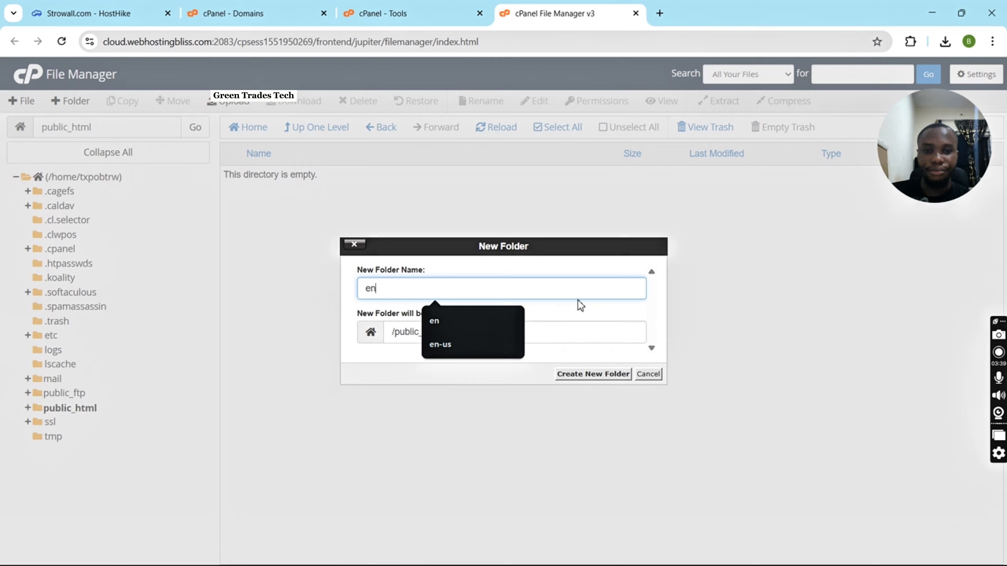
{"action": "left_click", "coordinate": [580, 310]}
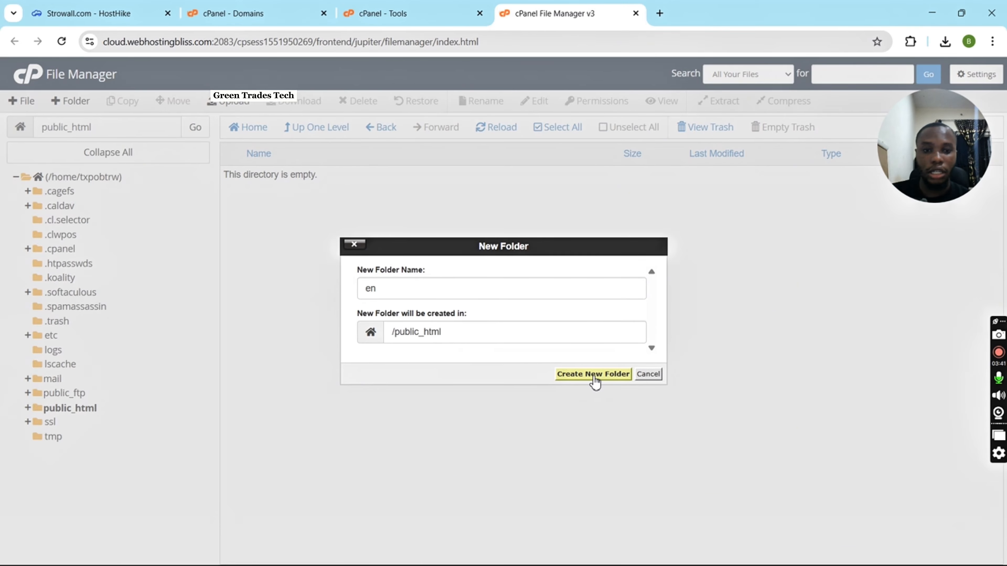
{"action": "left_click", "coordinate": [595, 377]}
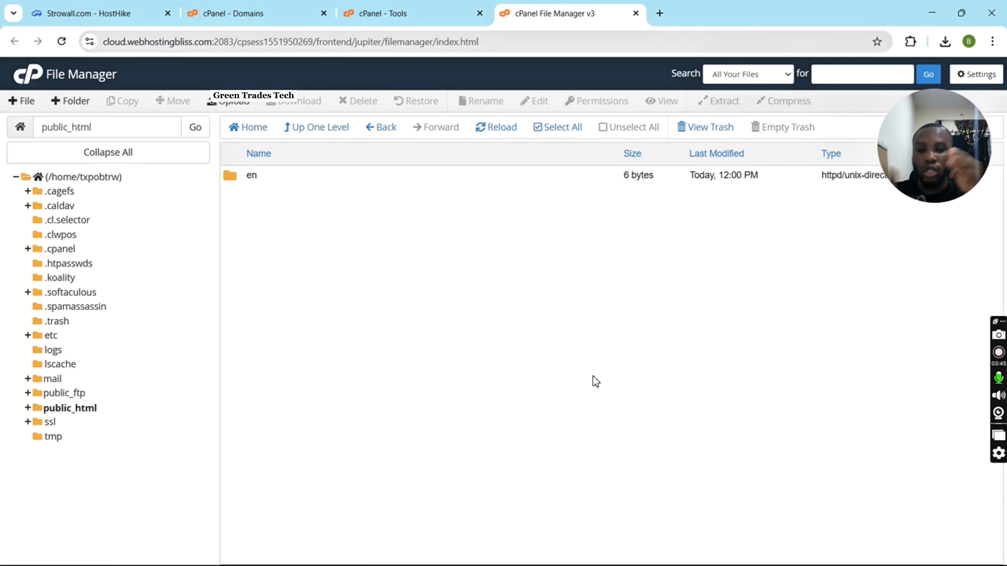
Go into the en folder and upload stellarix.zip to it from the local Downloads > stellarix folder.
{"action": "double_click", "coordinate": [290, 174]}
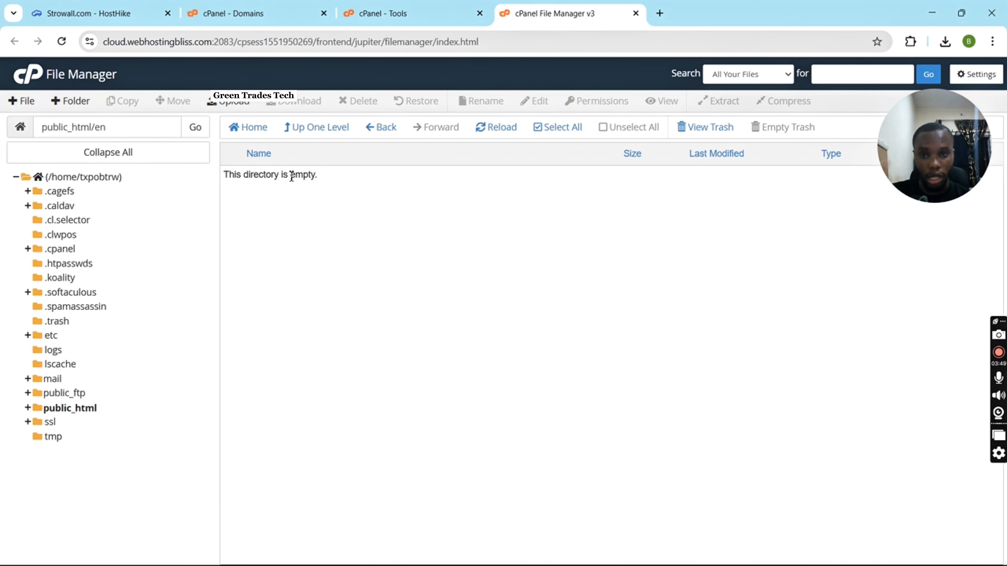
{"action": "left_click", "coordinate": [230, 106]}
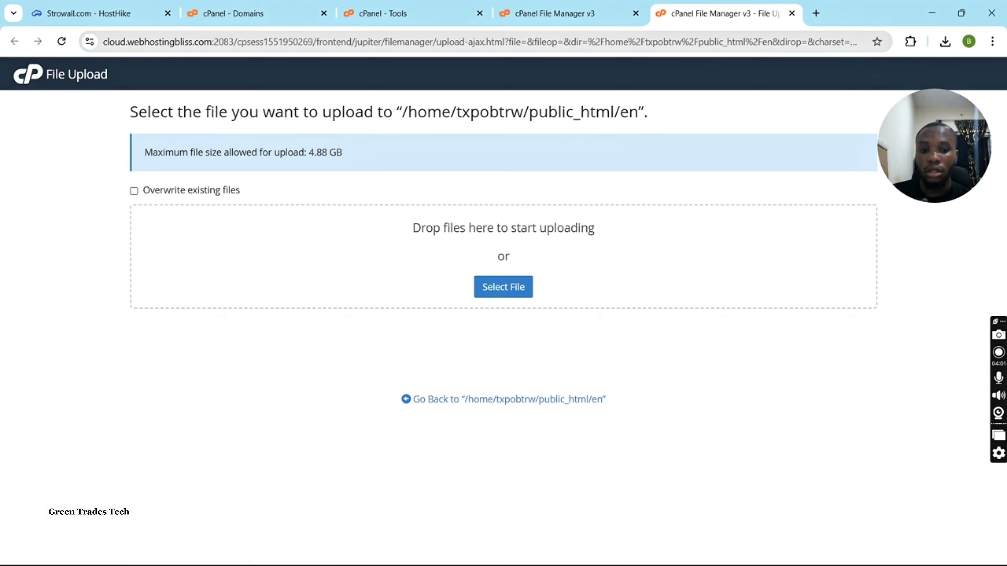
{"action": "key", "text": "super"}
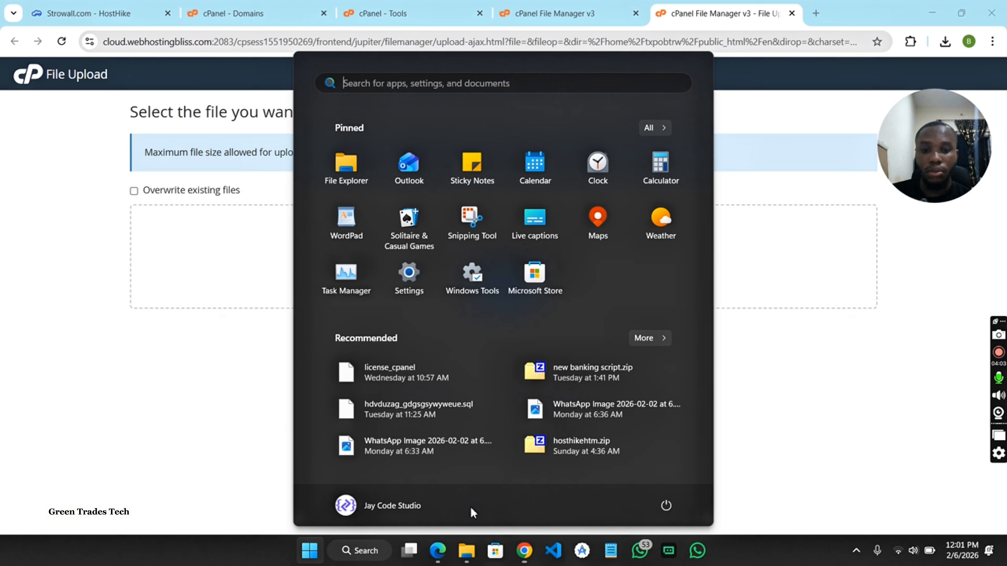
{"action": "left_click", "coordinate": [468, 554]}
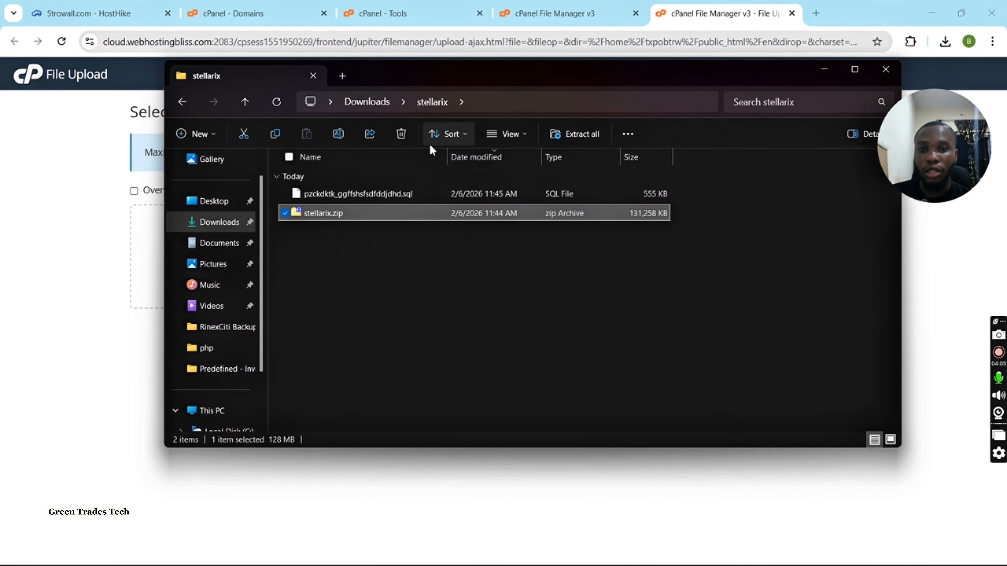
{"action": "left_click_drag", "start_coordinate": [526, 83], "coordinate": [688, 143]}
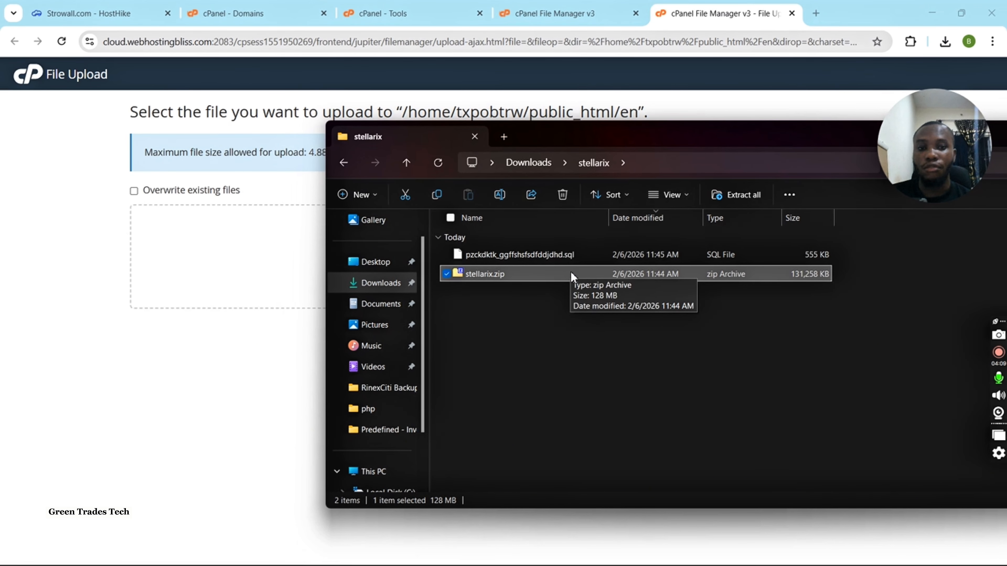
{"action": "left_click_drag", "start_coordinate": [555, 279], "coordinate": [226, 243]}
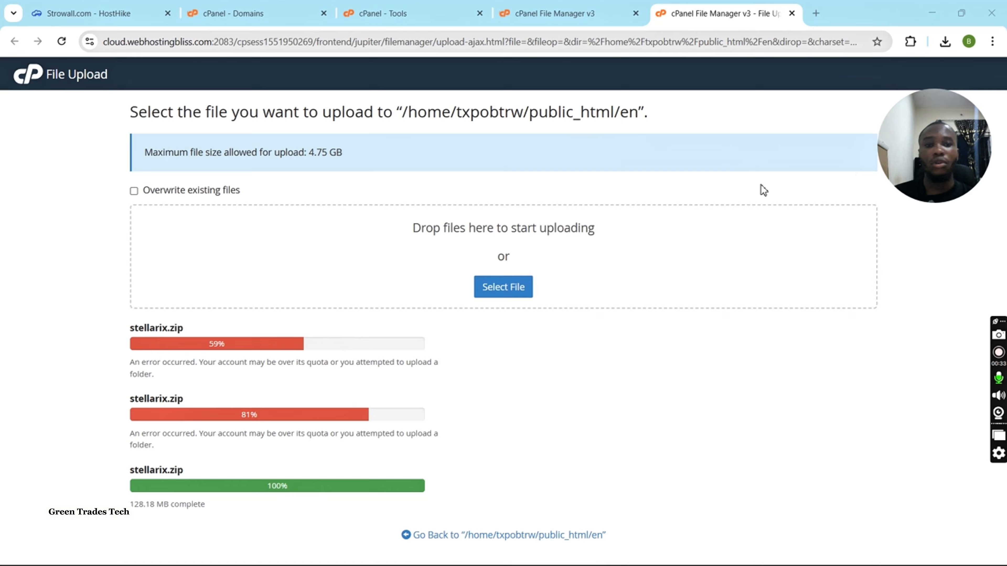
Close the upload page and reload the file listing of public_html/en.
{"action": "left_click", "coordinate": [791, 13]}
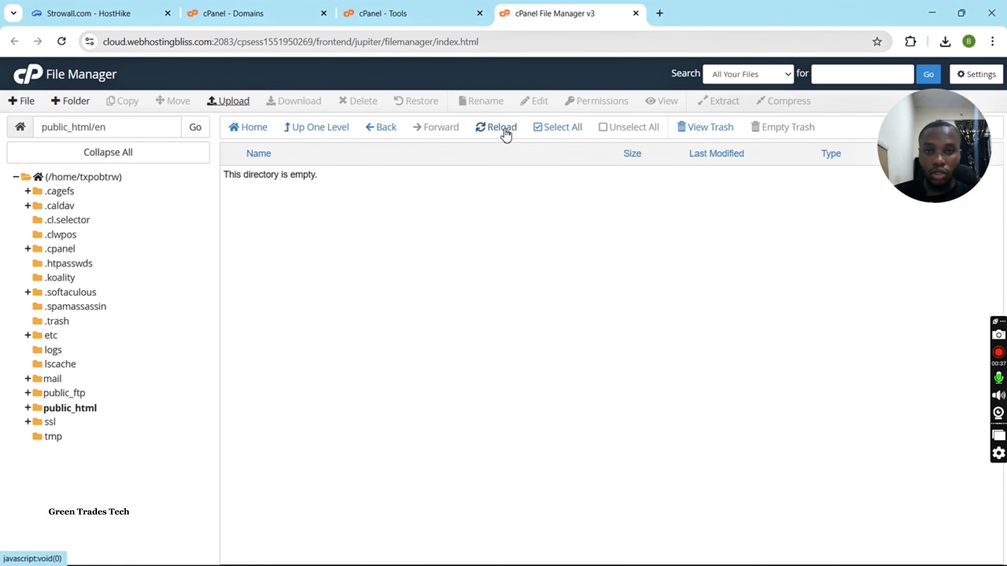
{"action": "scroll", "coordinate": [505, 129], "scroll_direction": "up", "scroll_amount": 3}
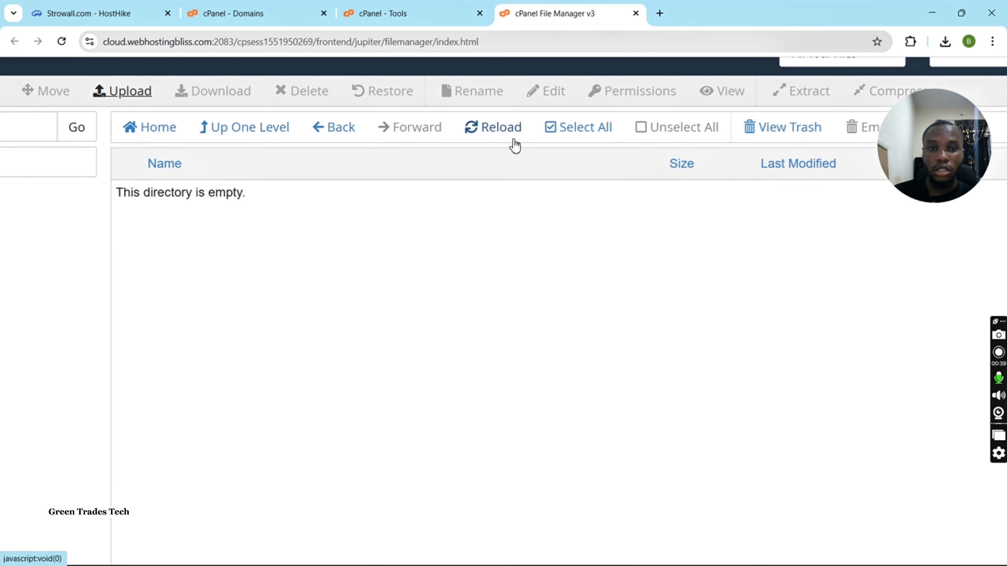
{"action": "scroll", "coordinate": [488, 135], "scroll_direction": "down", "scroll_amount": 3}
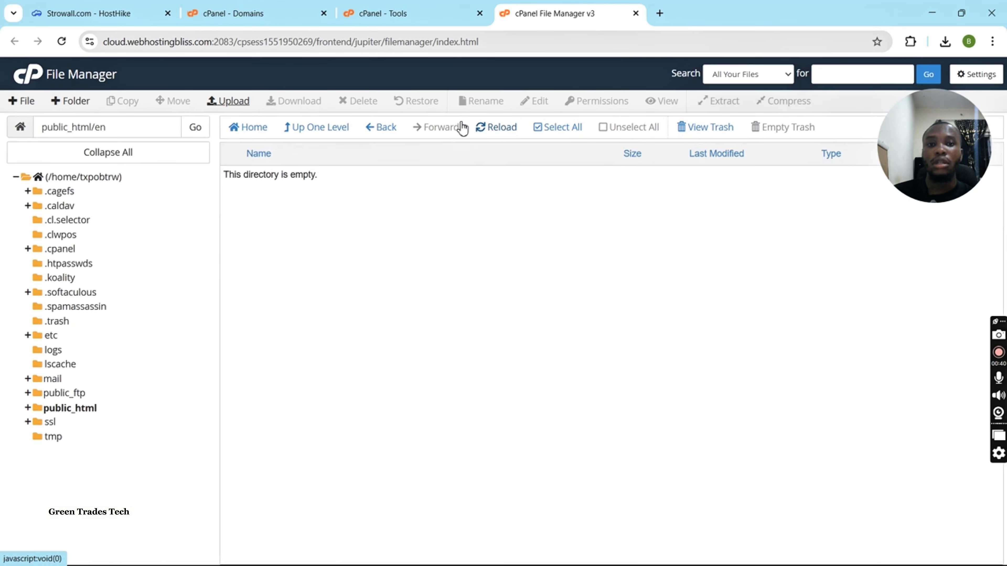
{"action": "left_click", "coordinate": [492, 130]}
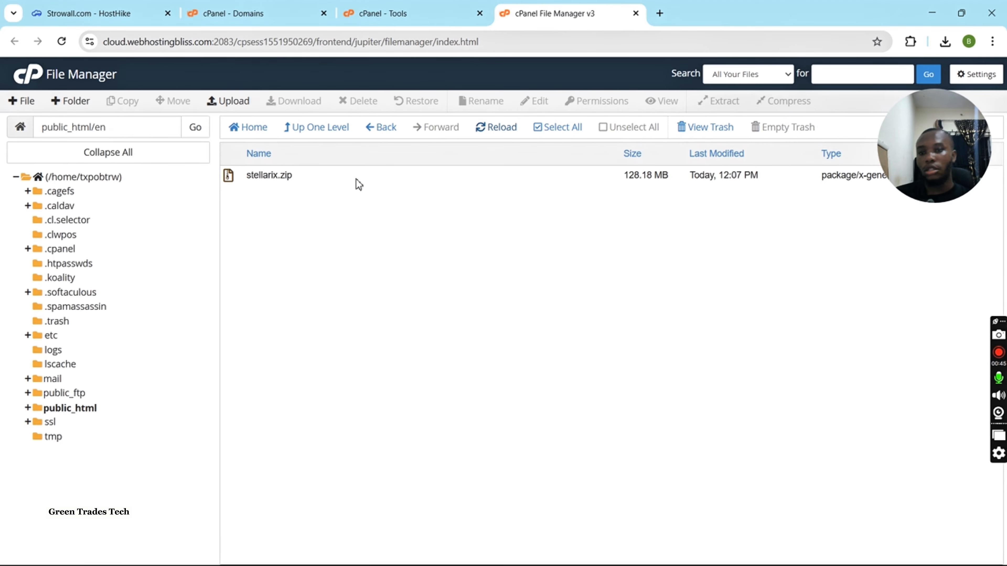
Extract stellarix.zip into public_html/en, dismiss the extraction results and reload the file listing.
{"action": "left_click", "coordinate": [334, 183]}
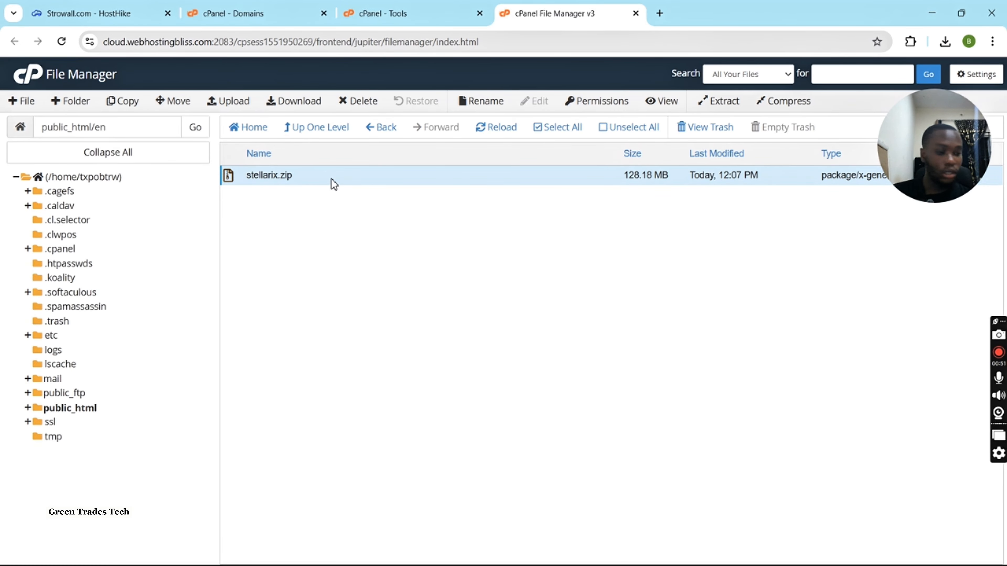
{"action": "right_click", "coordinate": [334, 183]}
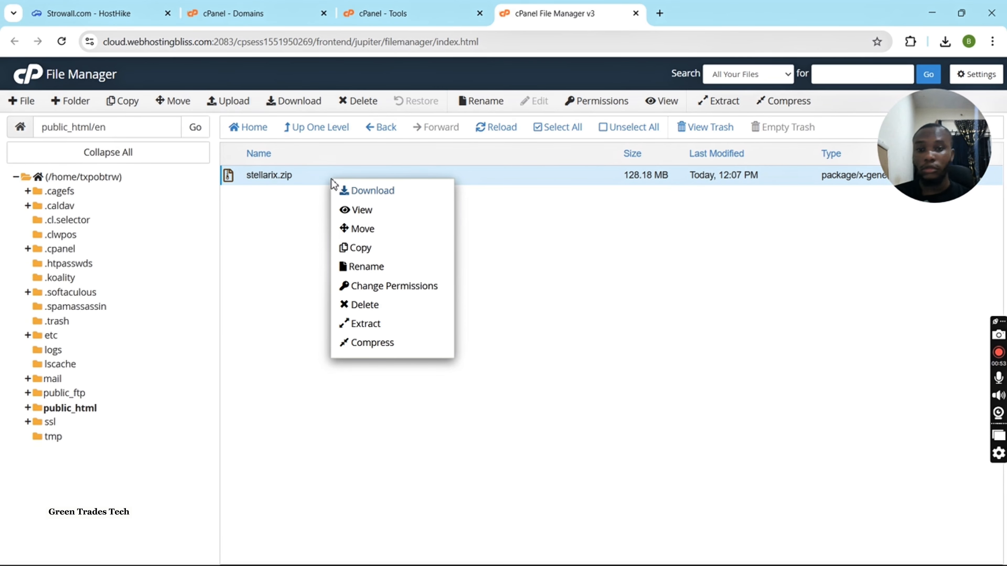
{"action": "left_click", "coordinate": [379, 325]}
{"action": "left_click", "coordinate": [604, 376]}
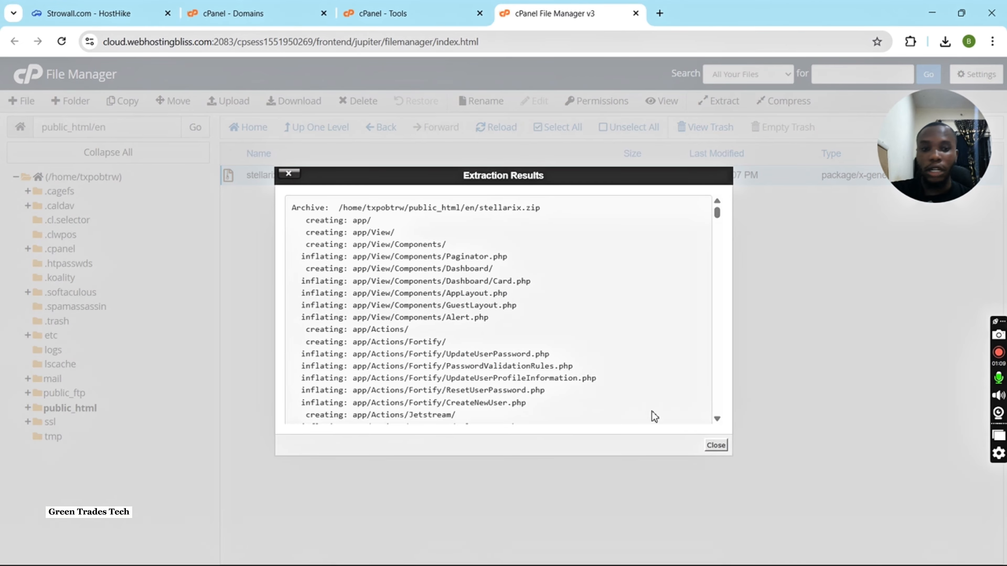
{"action": "left_click", "coordinate": [709, 447]}
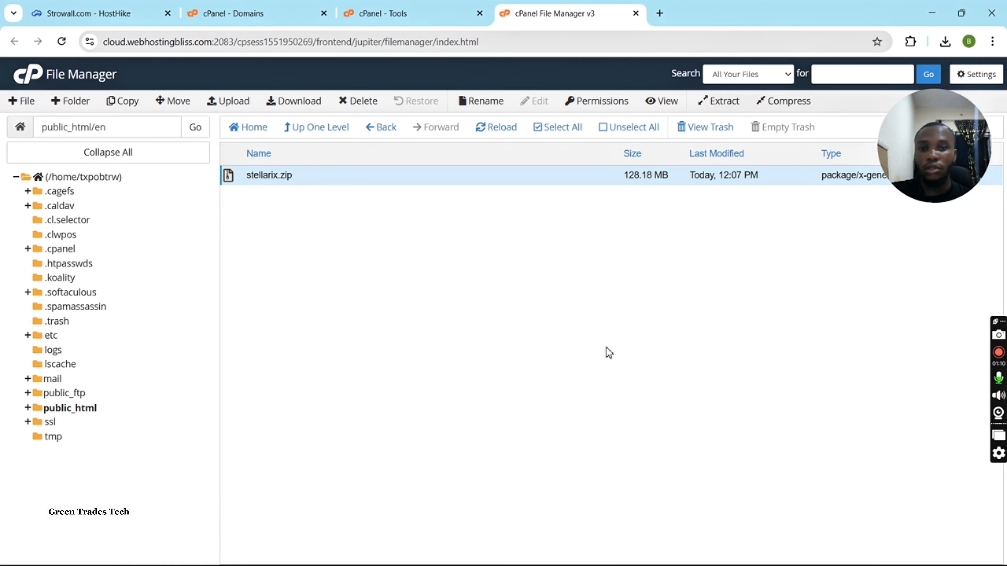
{"action": "left_click", "coordinate": [496, 138]}
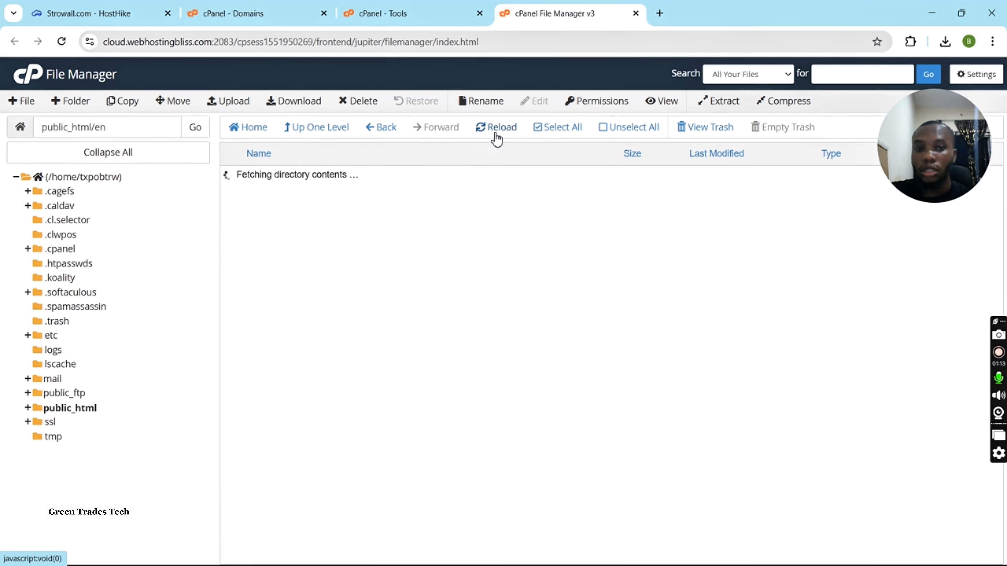
Delete stellarix.zip from public_html/en by moving it to the trash.
{"action": "scroll", "coordinate": [379, 377], "scroll_direction": "down", "scroll_amount": 10}
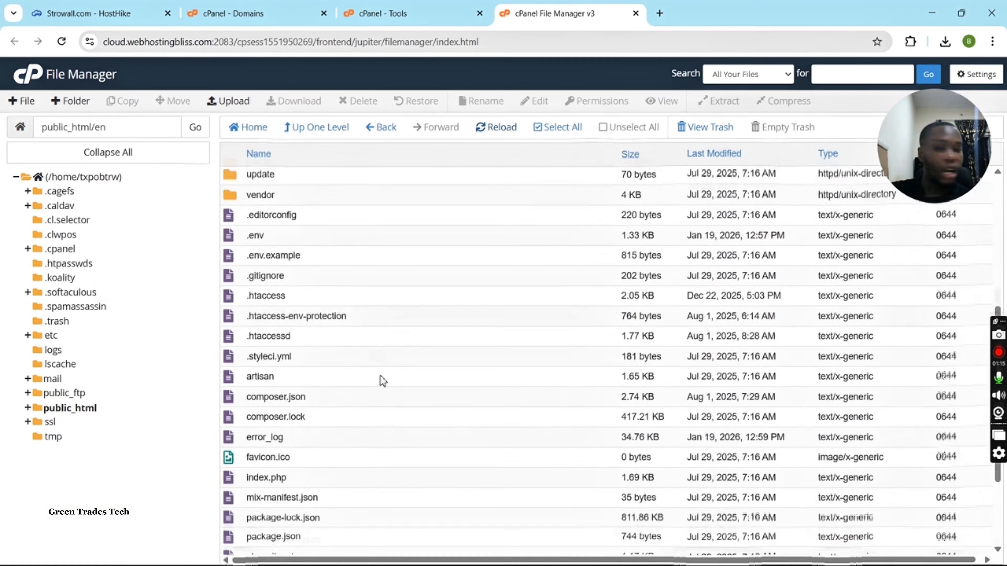
{"action": "left_click", "coordinate": [345, 502]}
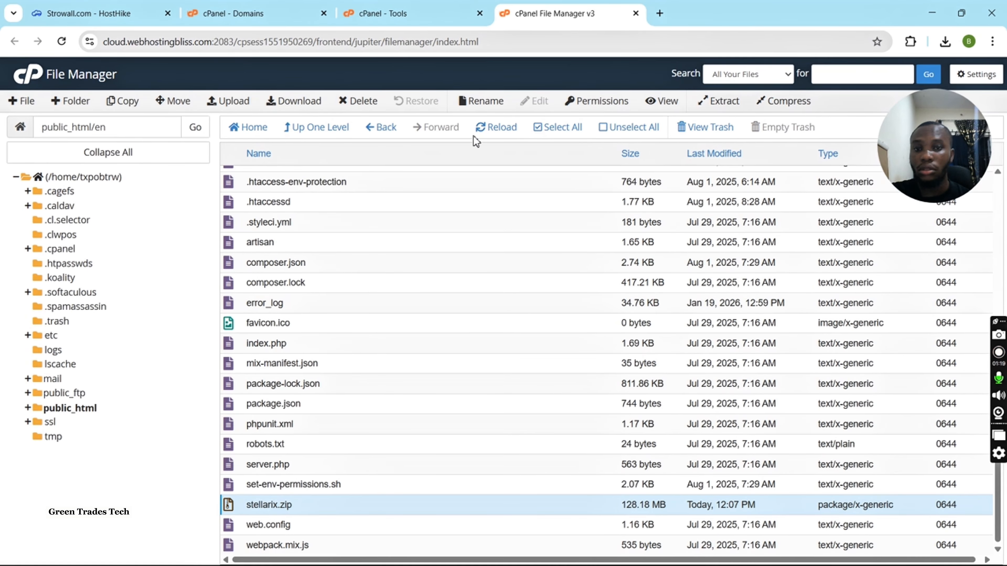
{"action": "left_click", "coordinate": [364, 103]}
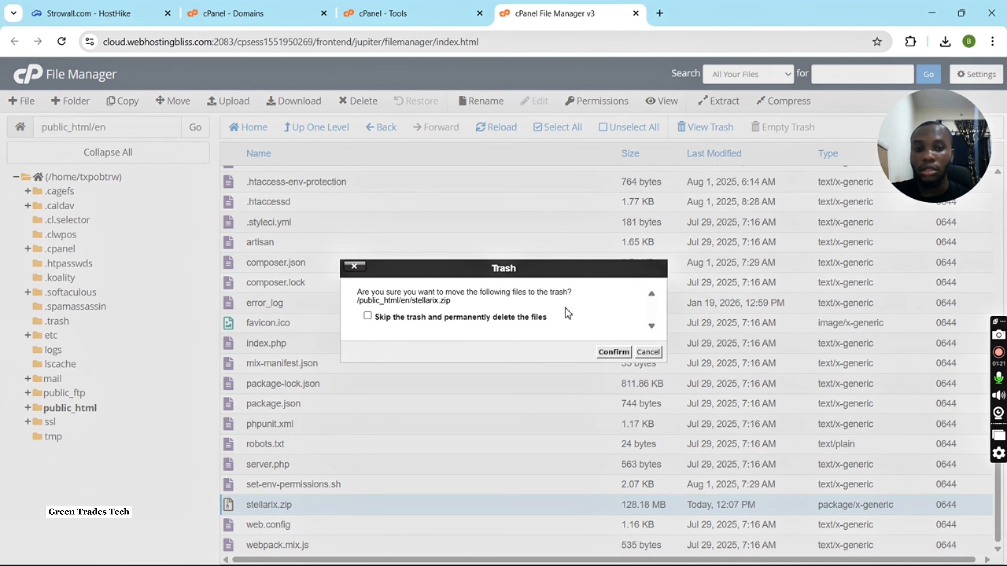
{"action": "left_click", "coordinate": [611, 355]}
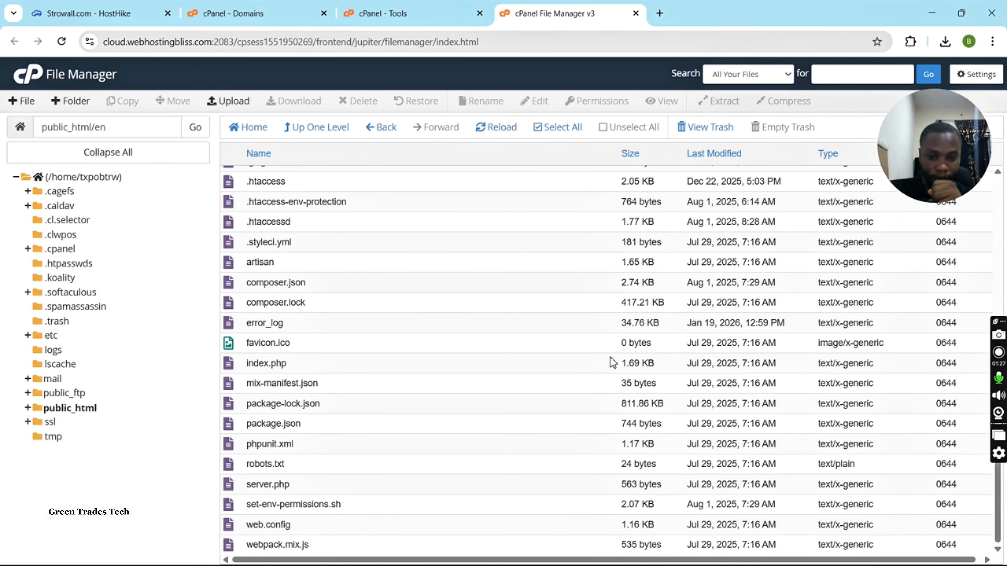
{"action": "scroll", "coordinate": [489, 380], "scroll_direction": "up", "scroll_amount": 5}
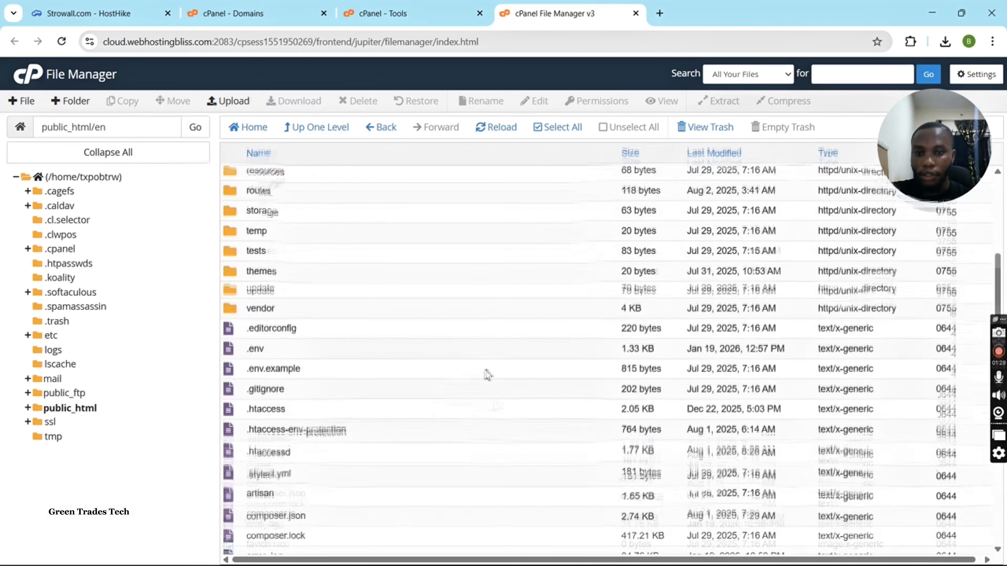
{"action": "right_click", "coordinate": [489, 379]}
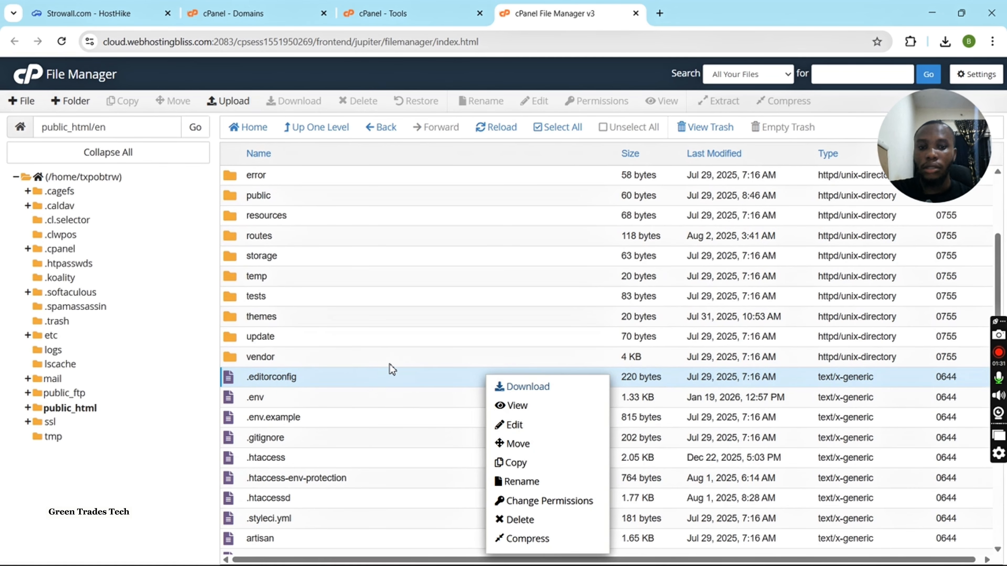
{"action": "left_click", "coordinate": [398, 358]}
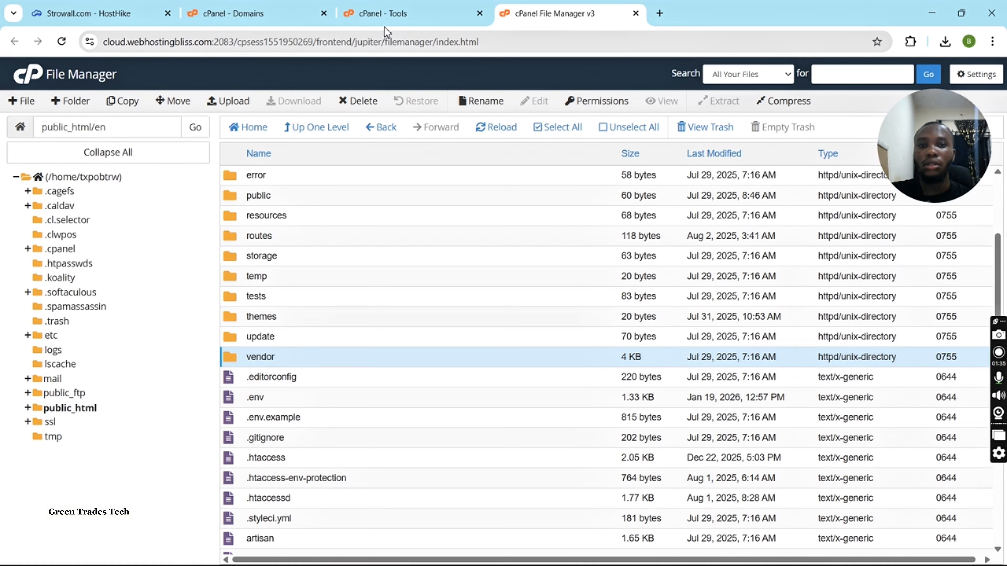
Return to the cPanel tools page, search for data and open Manage My Databases.
{"action": "left_click", "coordinate": [381, 18]}
{"action": "scroll", "coordinate": [486, 146], "scroll_direction": "up", "scroll_amount": 5}
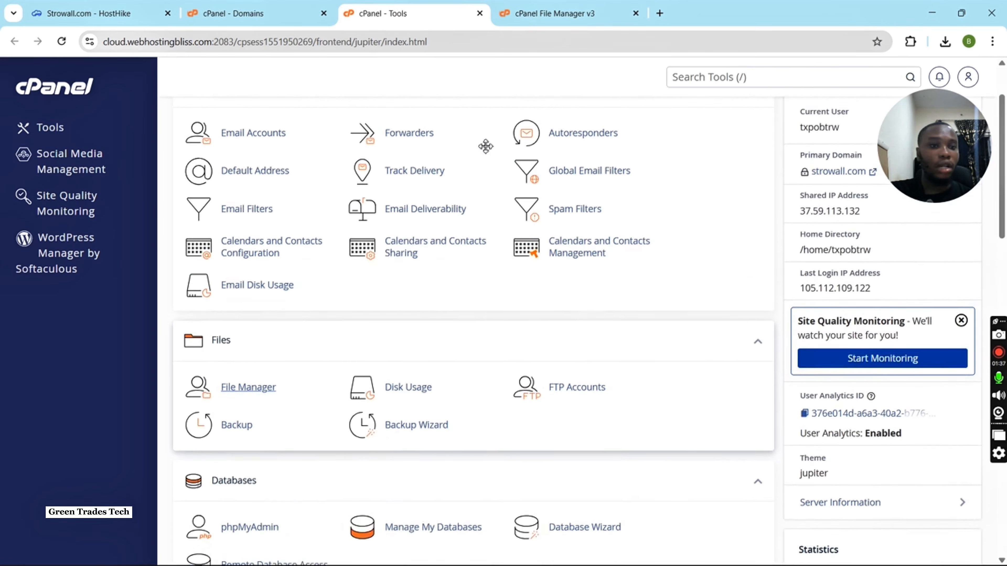
{"action": "scroll", "coordinate": [486, 146], "scroll_direction": "up", "scroll_amount": 3}
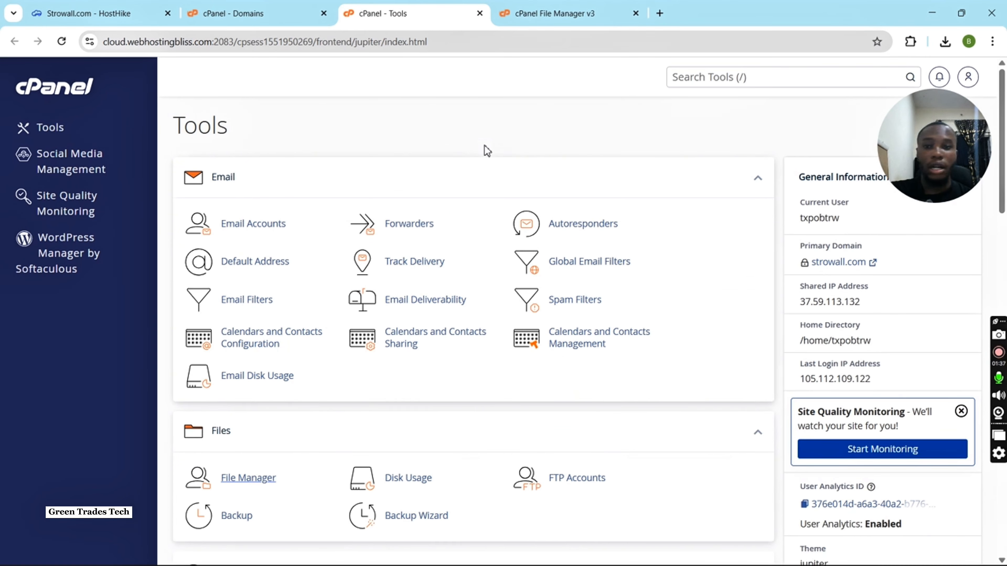
{"action": "left_click", "coordinate": [706, 86]}
{"action": "type", "text": "data"}
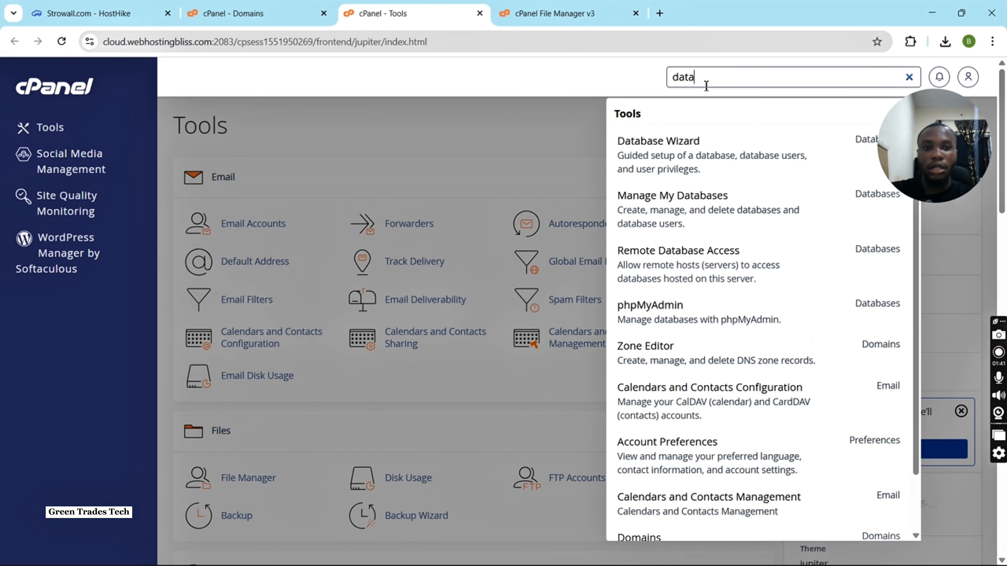
{"action": "left_click", "coordinate": [661, 219]}
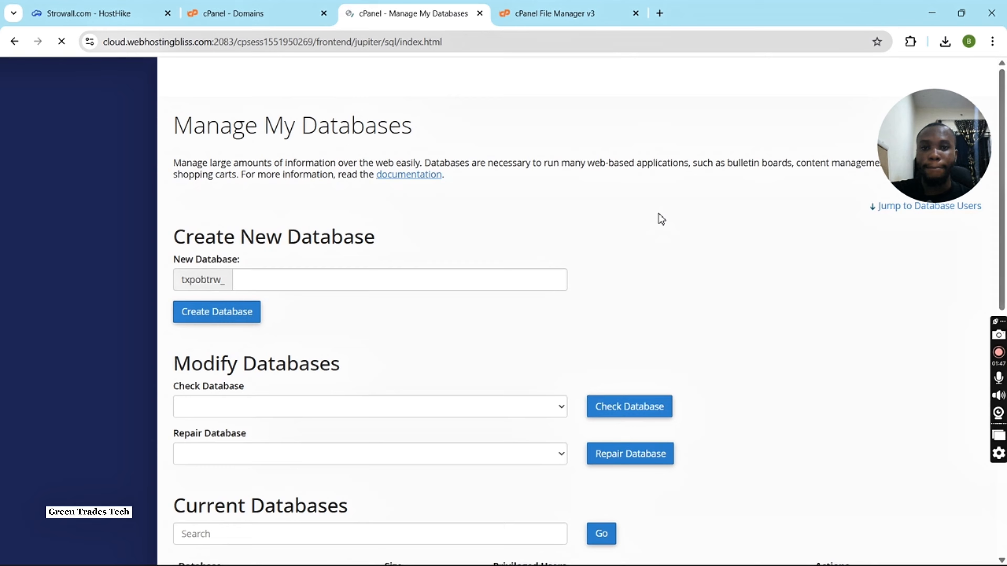
Create a new database named gdhshsgedghss, copying its name for reuse, and return to the database management page.
{"action": "scroll", "coordinate": [386, 290], "scroll_direction": "down", "scroll_amount": 5}
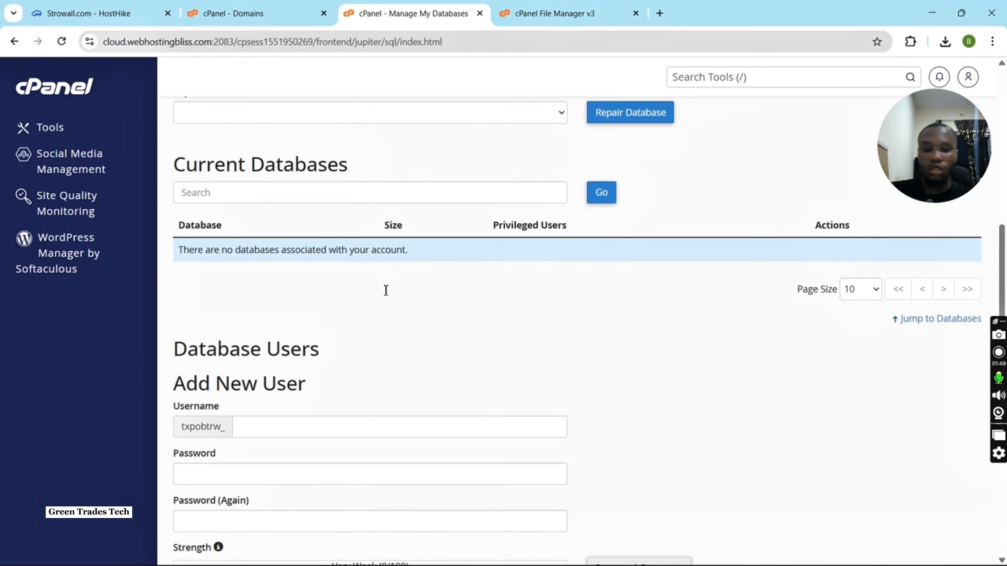
{"action": "scroll", "coordinate": [386, 292], "scroll_direction": "down", "scroll_amount": 4}
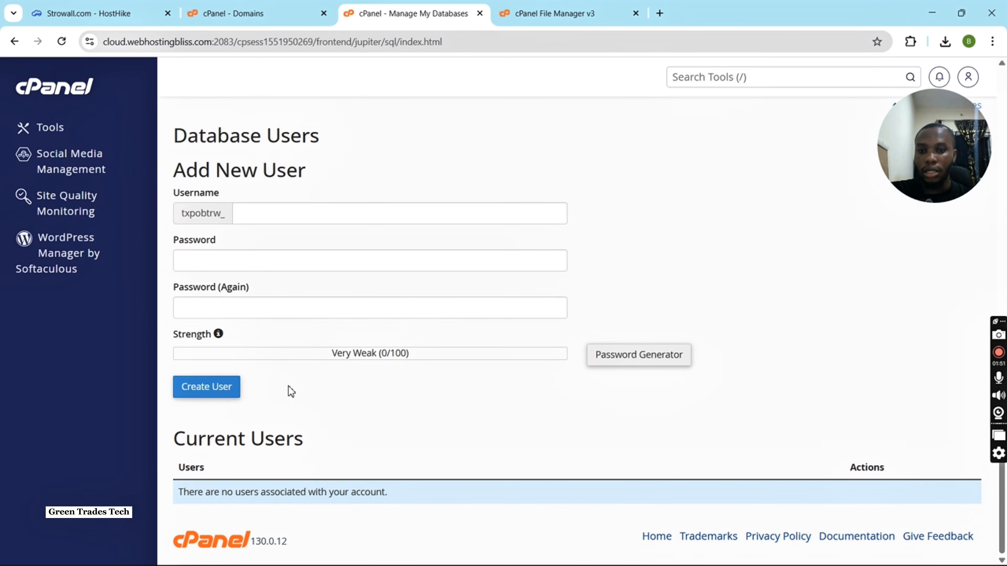
{"action": "scroll", "coordinate": [288, 385], "scroll_direction": "up", "scroll_amount": 10}
{"action": "left_click", "coordinate": [278, 275]}
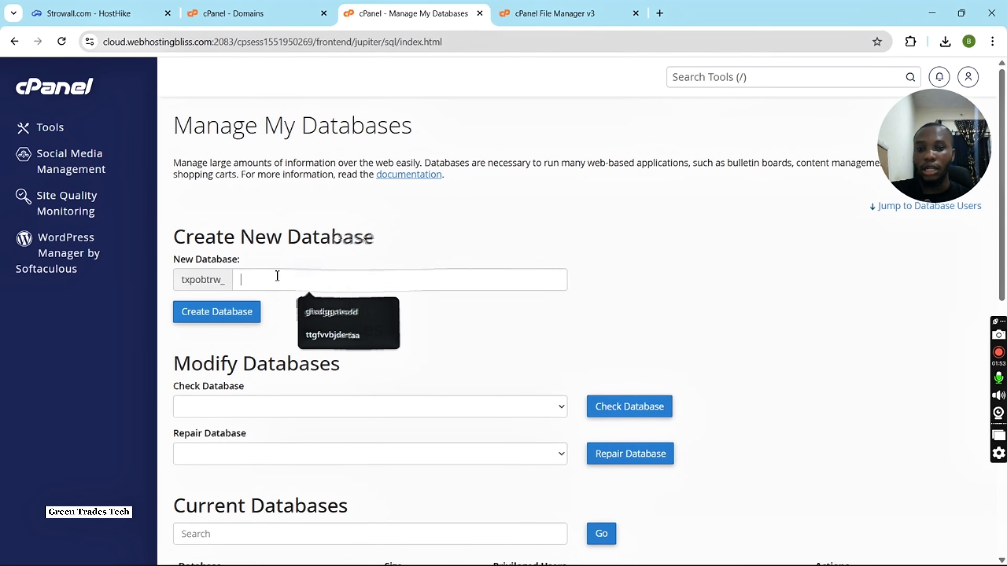
{"action": "type", "text": "gdhs"}
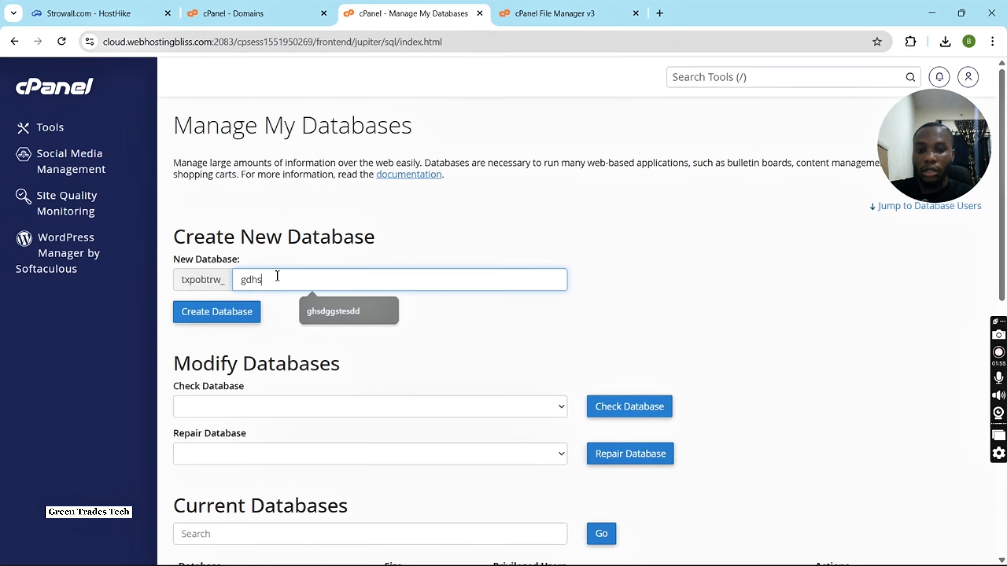
{"action": "type", "text": "hsgedghss"}
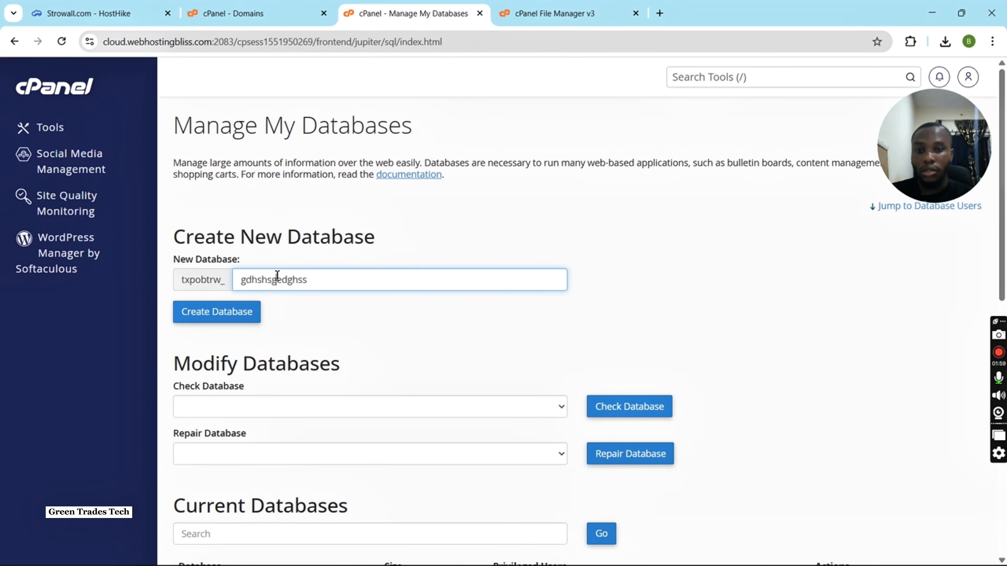
{"action": "double_click", "coordinate": [284, 279]}
{"action": "key", "text": "ctrl+c"}
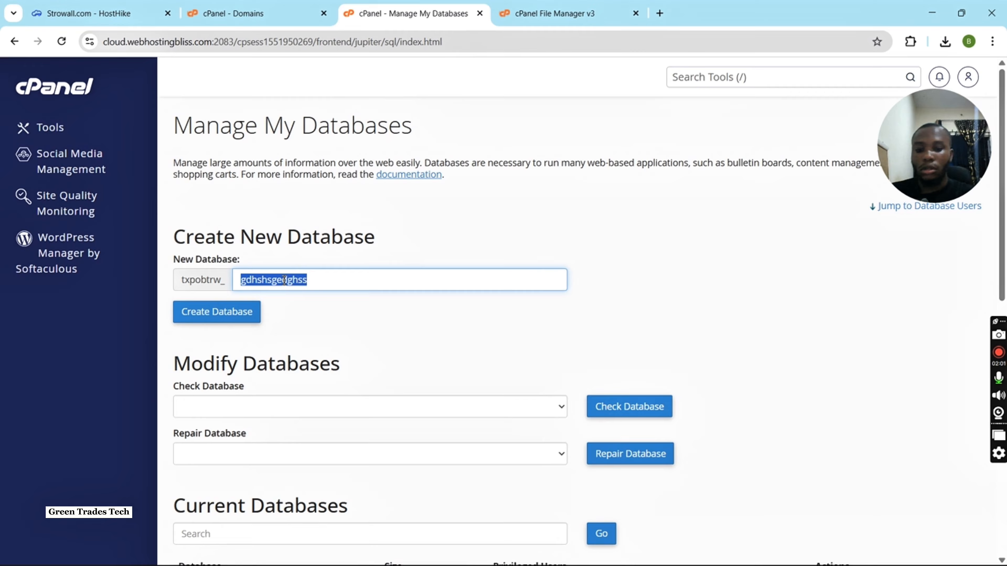
{"action": "left_click", "coordinate": [220, 311]}
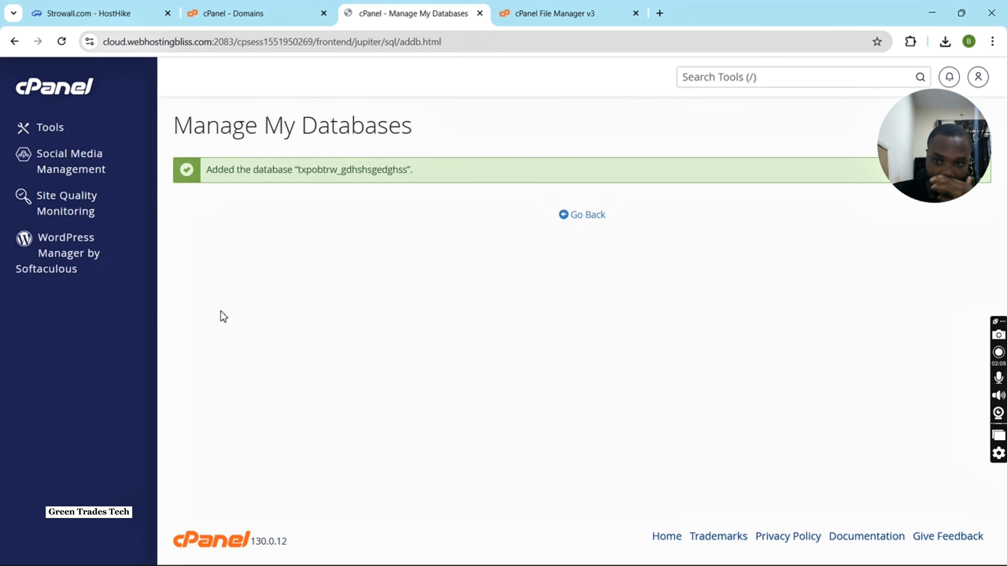
{"action": "left_click", "coordinate": [585, 216]}
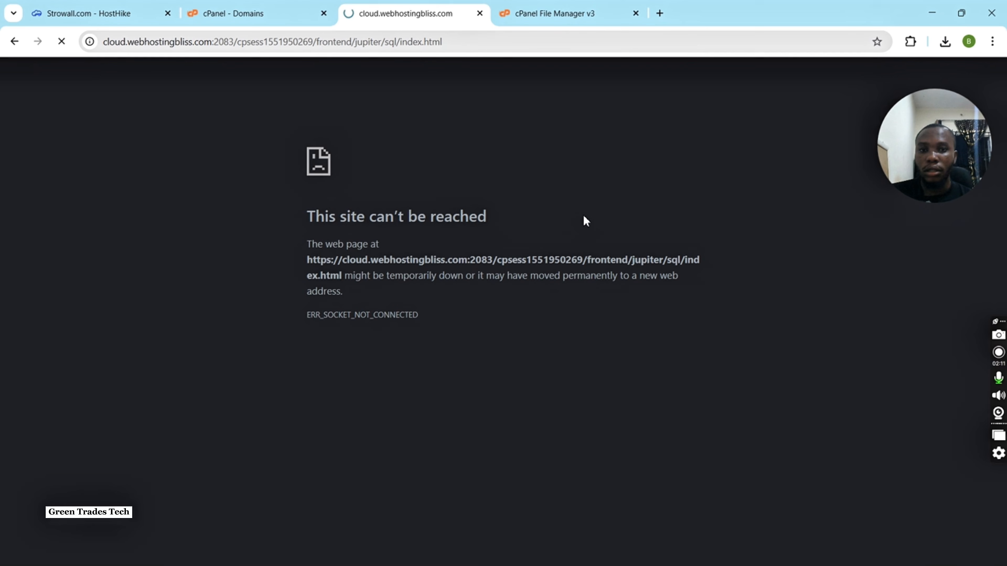
Enter the copied name gdhshsgedghss as the username for a new database user.
{"action": "scroll", "coordinate": [466, 310], "scroll_direction": "down", "scroll_amount": 5}
{"action": "scroll", "coordinate": [464, 310], "scroll_direction": "down", "scroll_amount": 6}
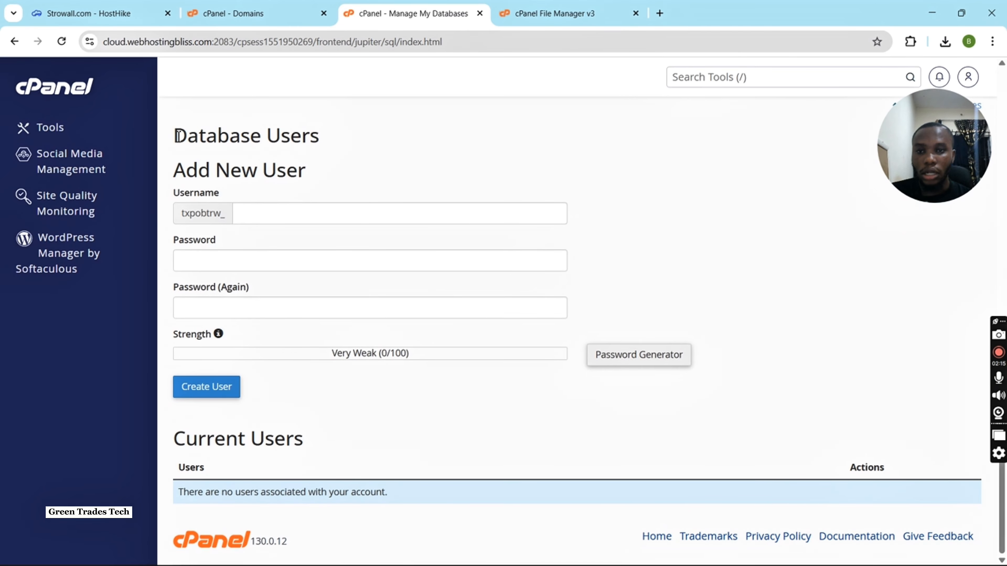
{"action": "left_click", "coordinate": [265, 212]}
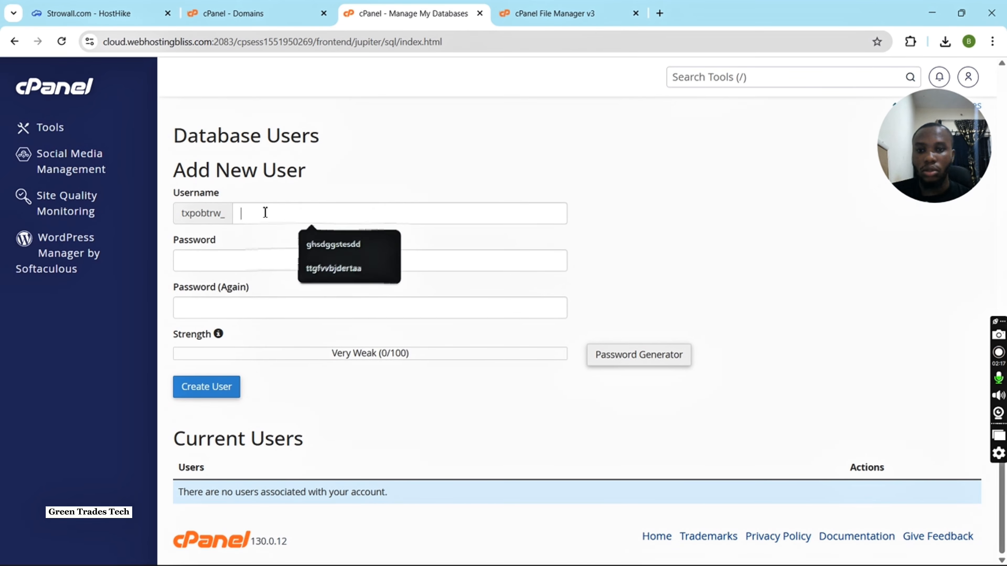
{"action": "key", "text": "ctrl+v"}
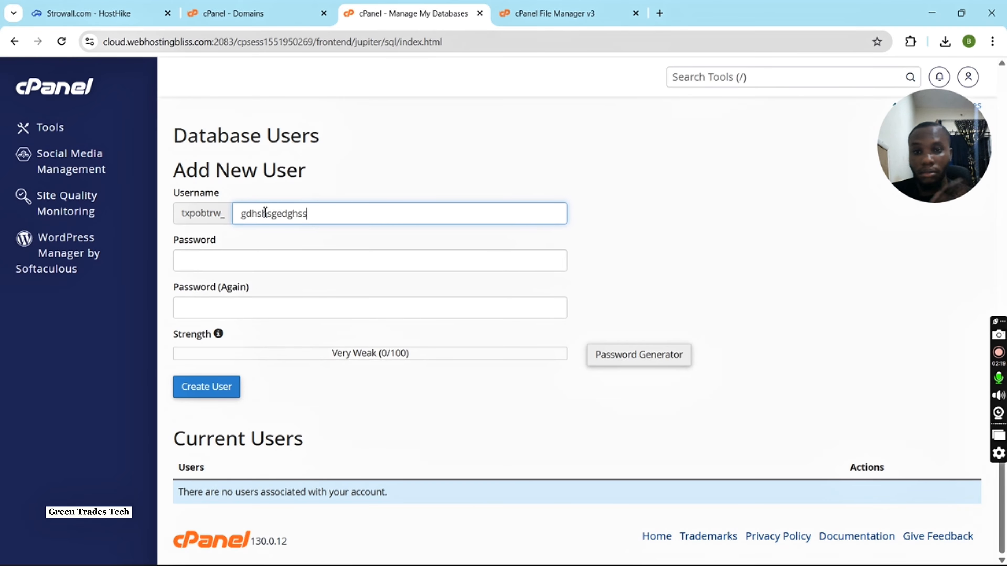
Enter and repeat the new database user's password, create the user and return to the database management page.
{"action": "left_click", "coordinate": [238, 261]}
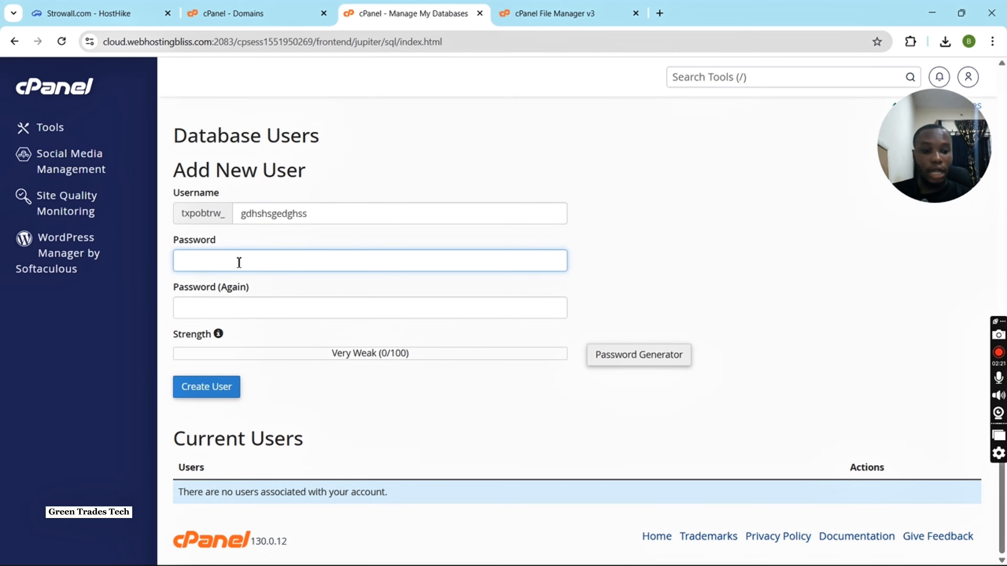
{"action": "type", "text": "p"}
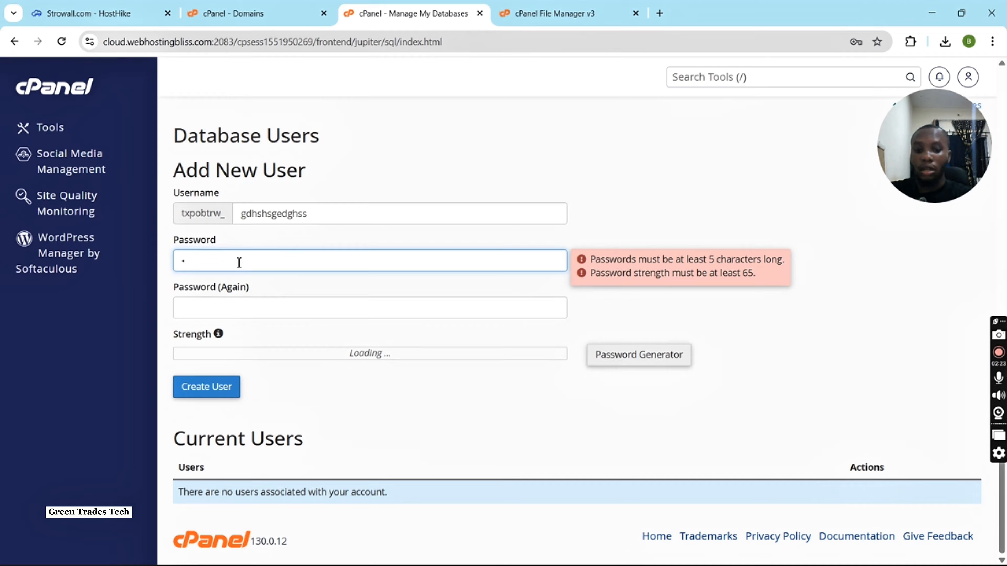
{"action": "type", "text": "••••••"}
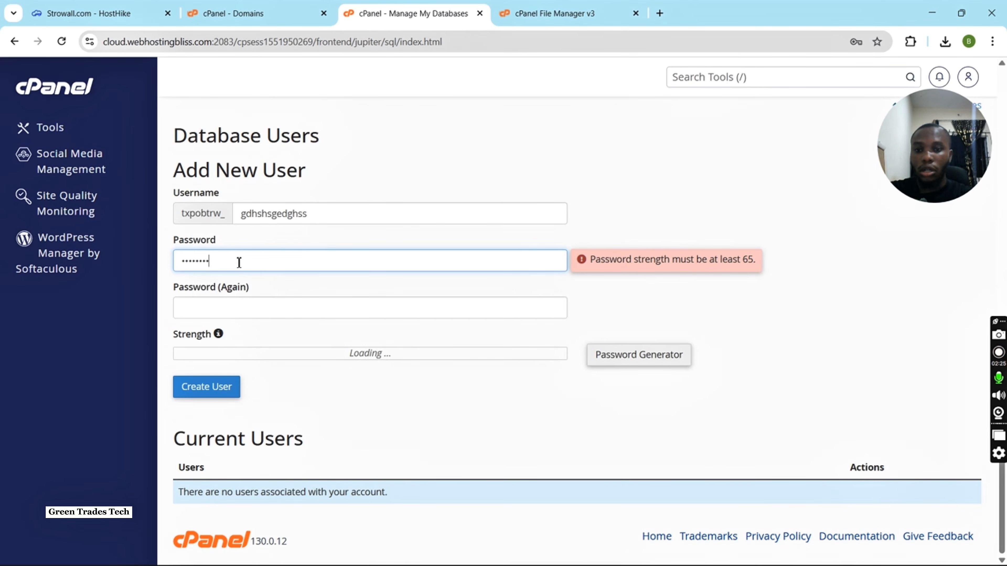
{"action": "type", "text": "•••"}
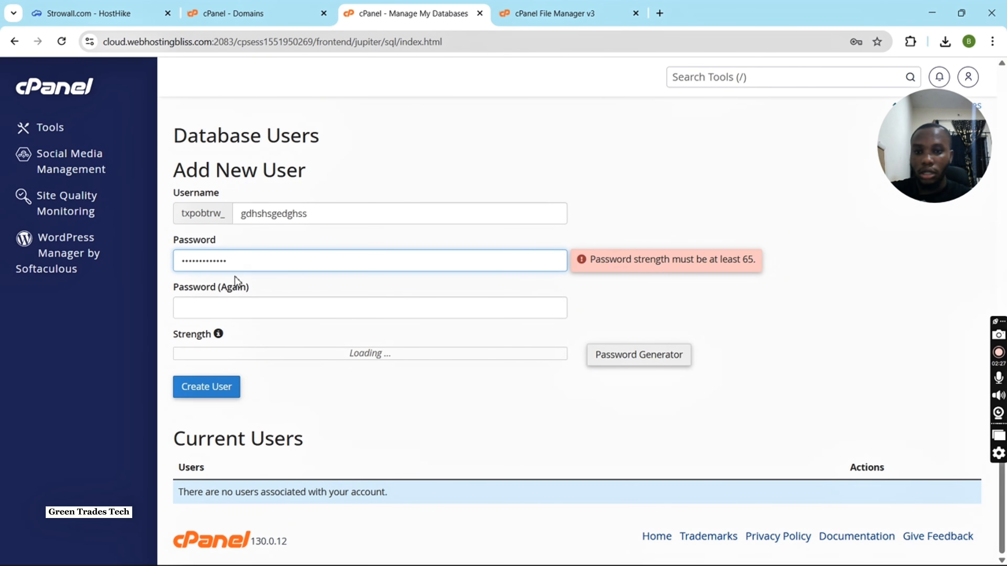
{"action": "left_click", "coordinate": [237, 303]}
{"action": "type", "text": "•"}
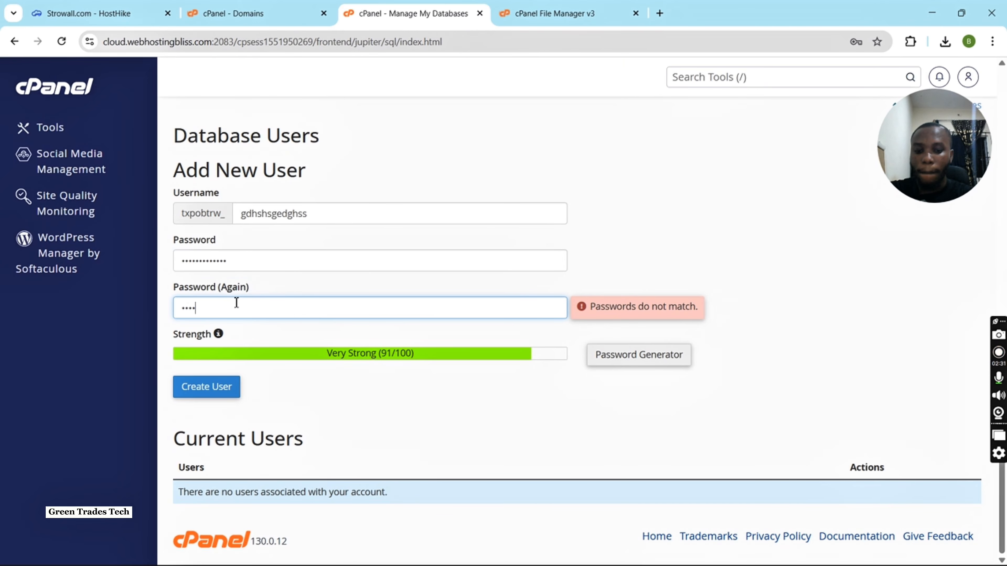
{"action": "type", "text": "••••••••••"}
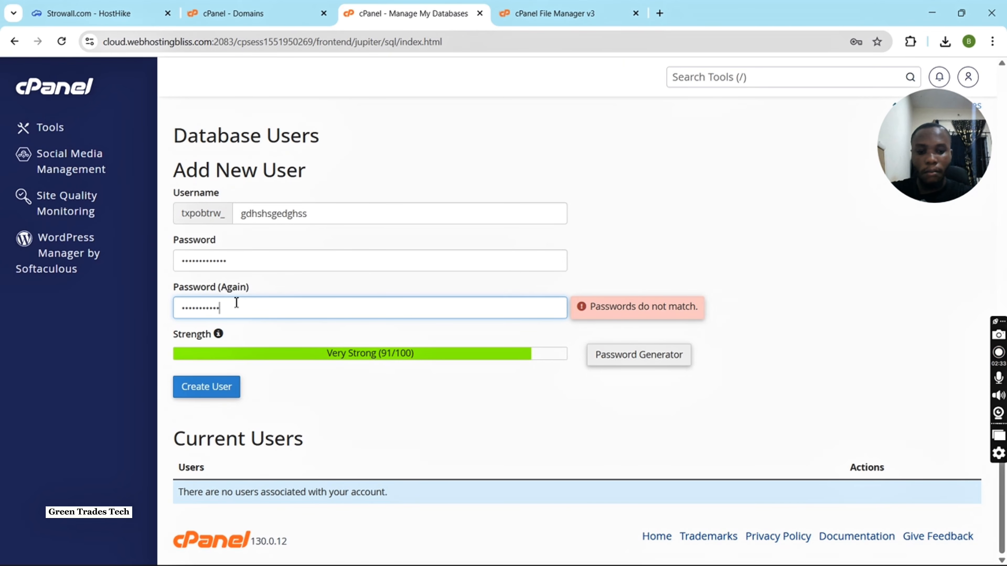
{"action": "type", "text": "••"}
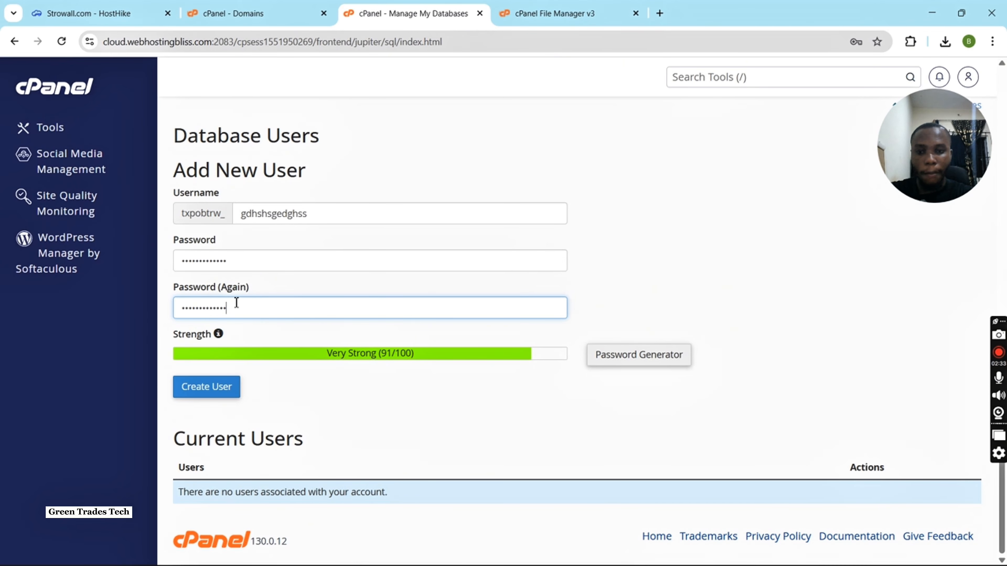
{"action": "left_click", "coordinate": [225, 391]}
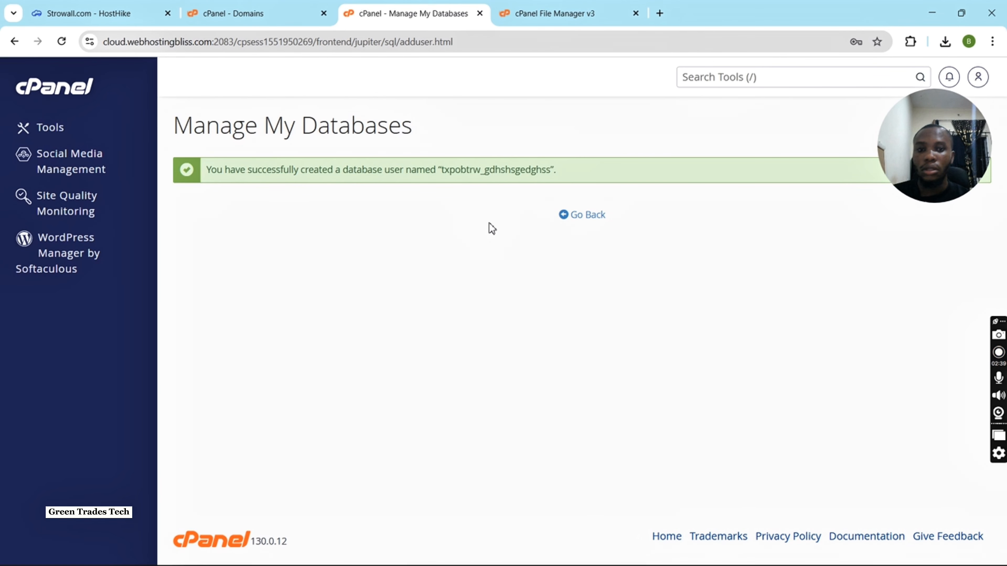
{"action": "double_click", "coordinate": [489, 171]}
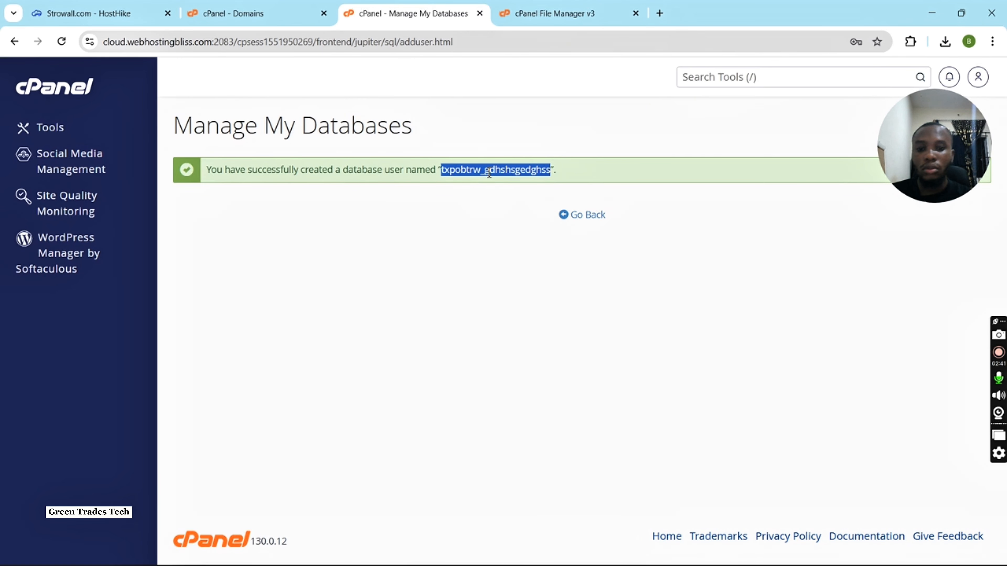
{"action": "left_click", "coordinate": [584, 217]}
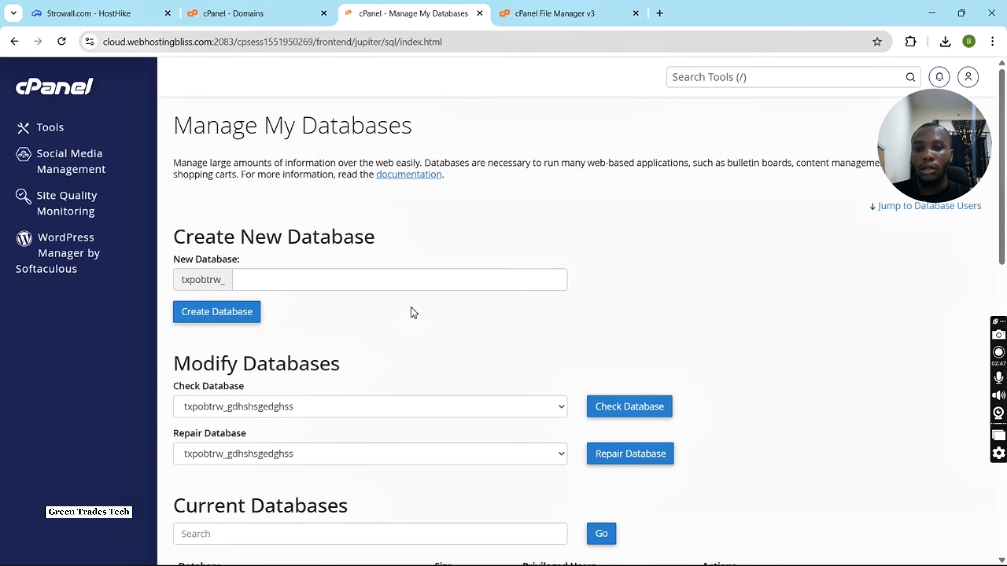
Add the gdhshsgedghss user to the gdhshsgedghss database.
{"action": "scroll", "coordinate": [413, 313], "scroll_direction": "down", "scroll_amount": 10}
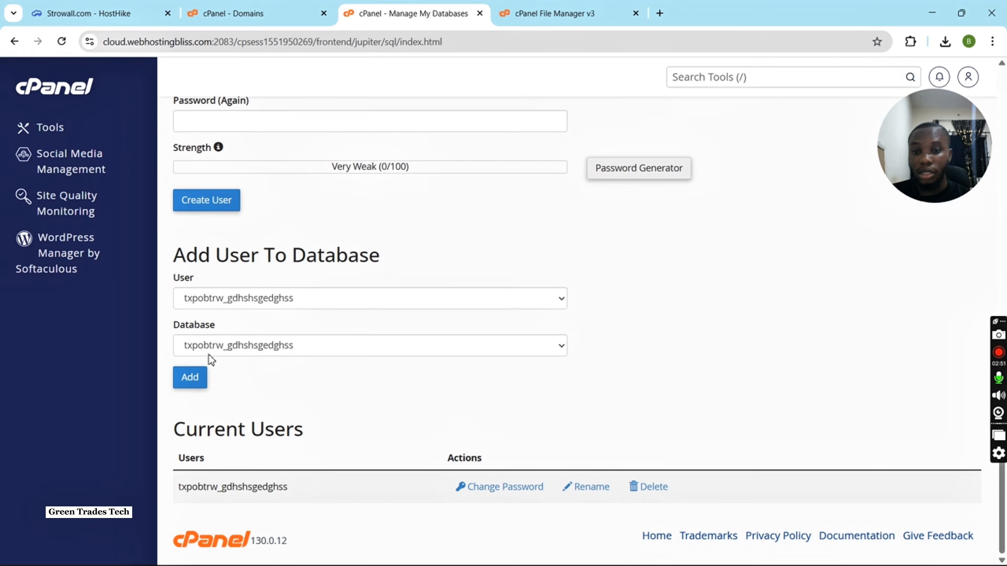
{"action": "left_click", "coordinate": [299, 303]}
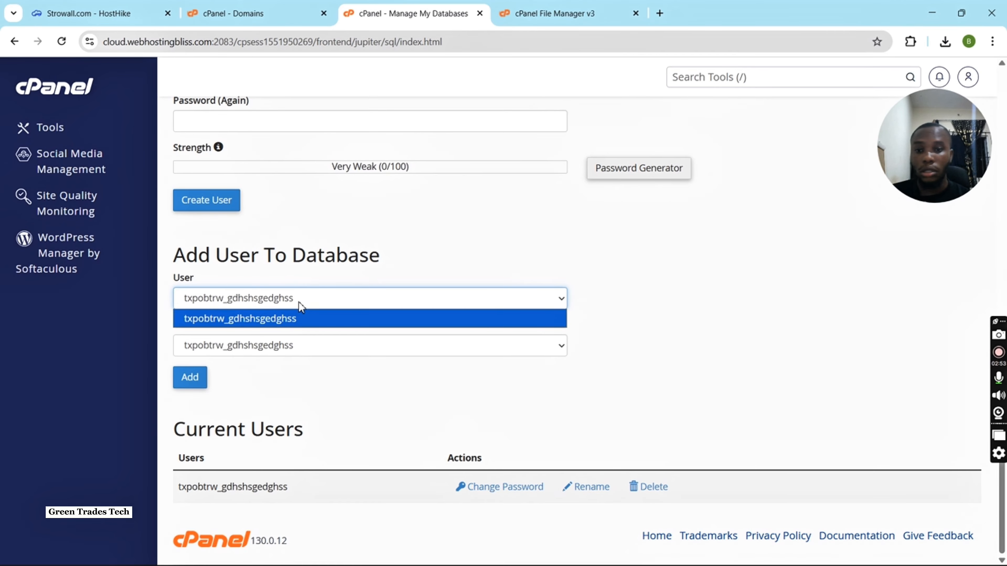
{"action": "left_click", "coordinate": [308, 347]}
{"action": "left_click", "coordinate": [305, 345]}
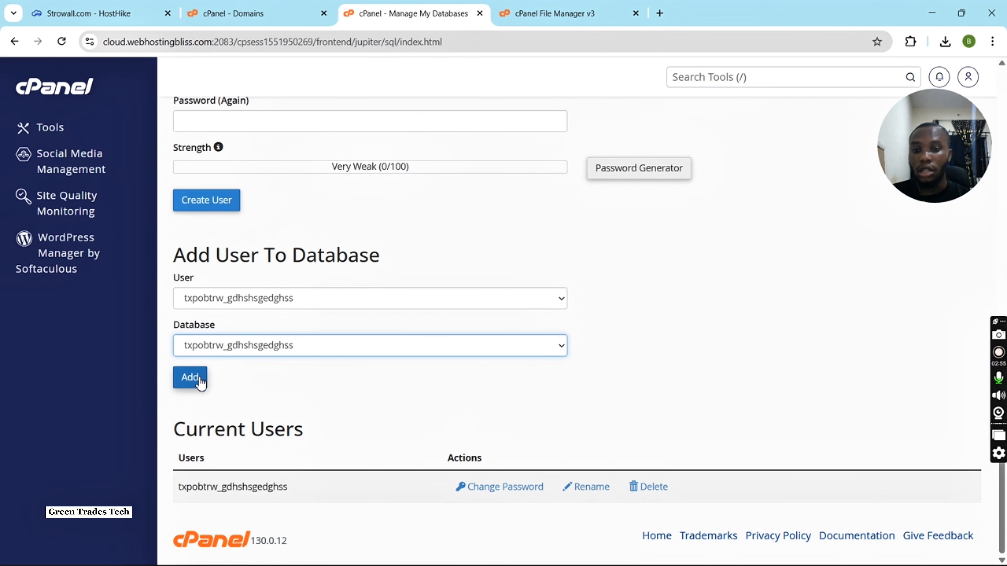
{"action": "left_click", "coordinate": [190, 378]}
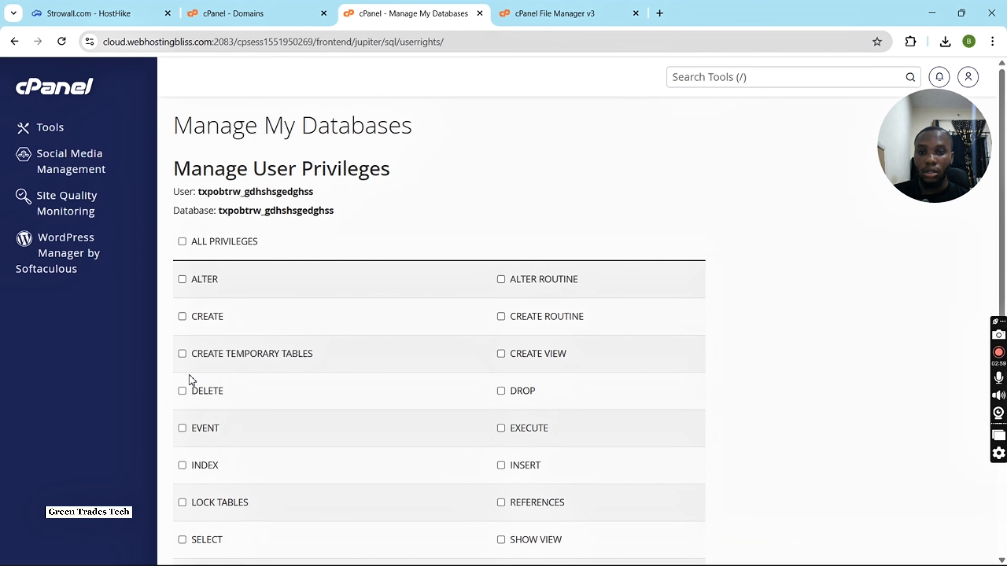
Grant the user ALL PRIVILEGES on the gdhshsgedghss database and save the changes.
{"action": "left_click", "coordinate": [218, 249]}
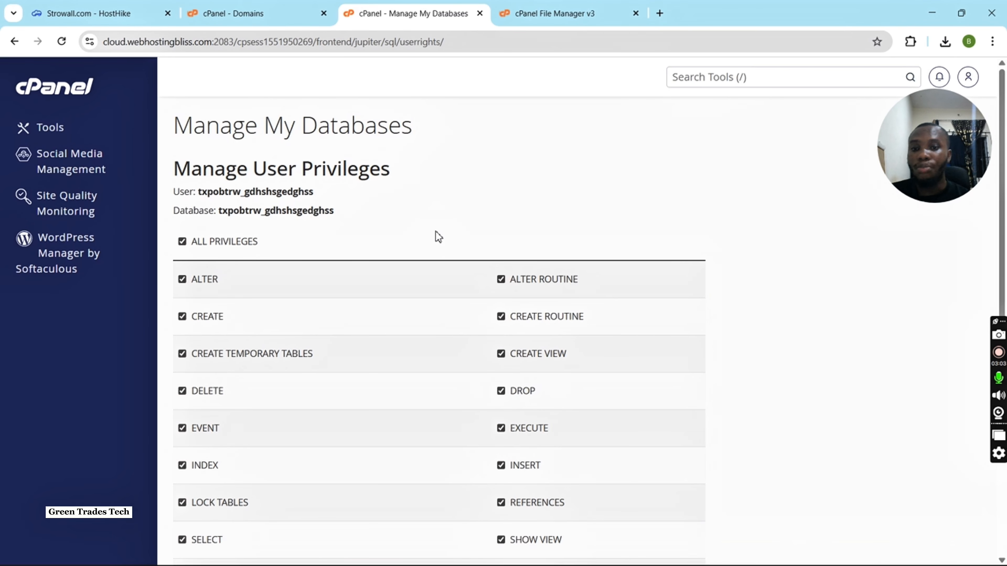
{"action": "scroll", "coordinate": [438, 237], "scroll_direction": "down", "scroll_amount": 3}
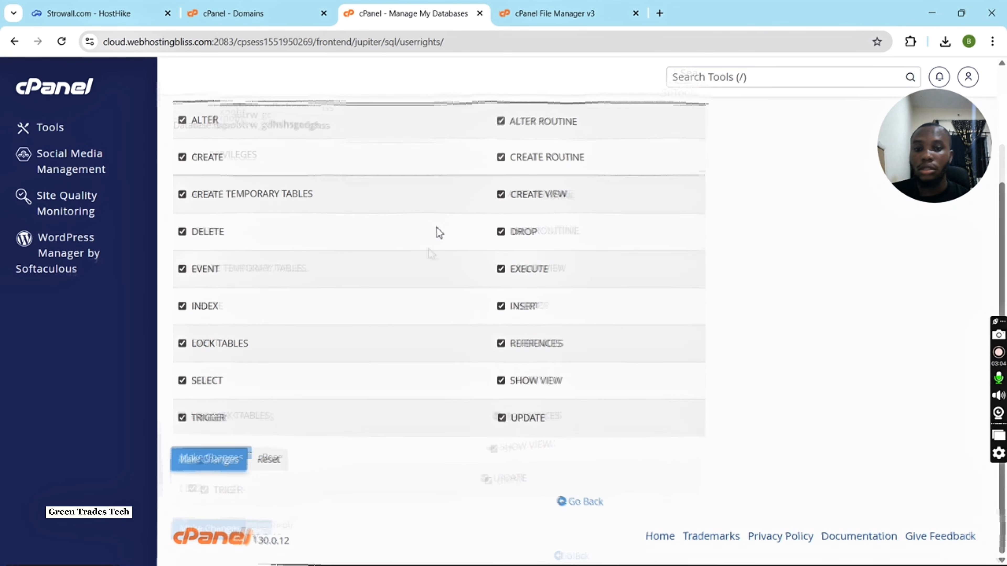
{"action": "left_click", "coordinate": [210, 474]}
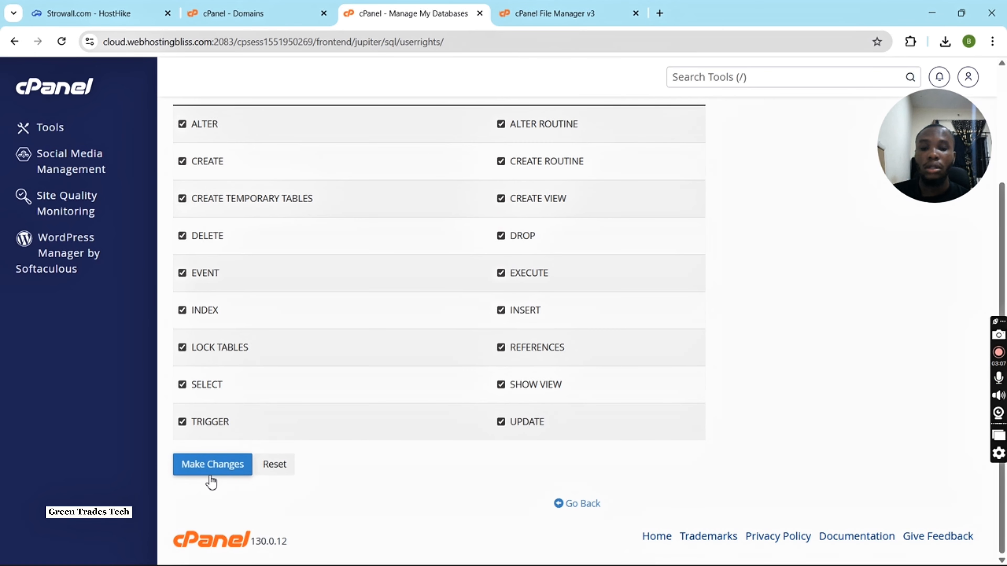
Search the cPanel tools for phpm, launch phpMyAdmin and open the gdhshsgedghss database.
{"action": "scroll", "coordinate": [733, 242], "scroll_direction": "up", "scroll_amount": 3}
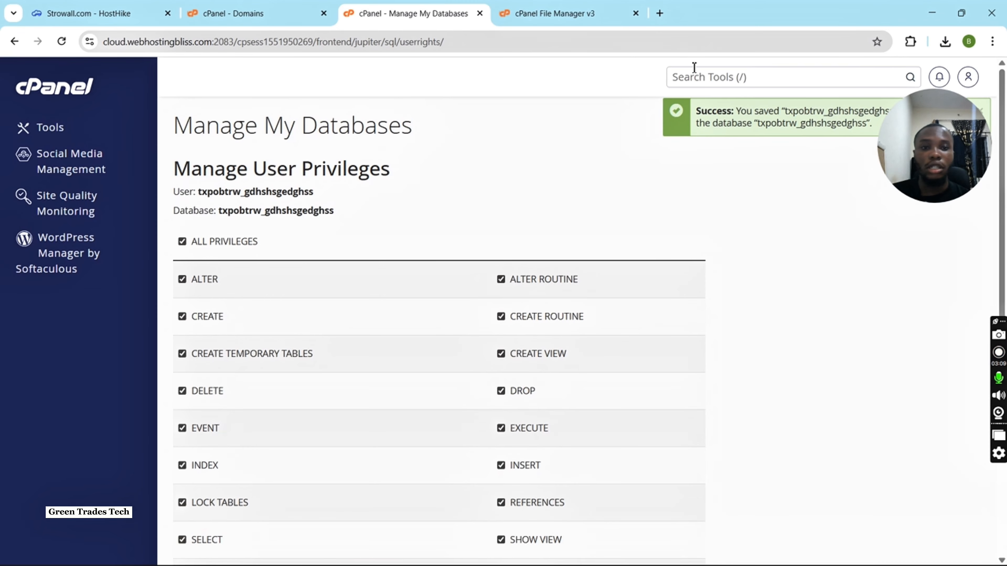
{"action": "left_click", "coordinate": [693, 76]}
{"action": "type", "text": "phpm"}
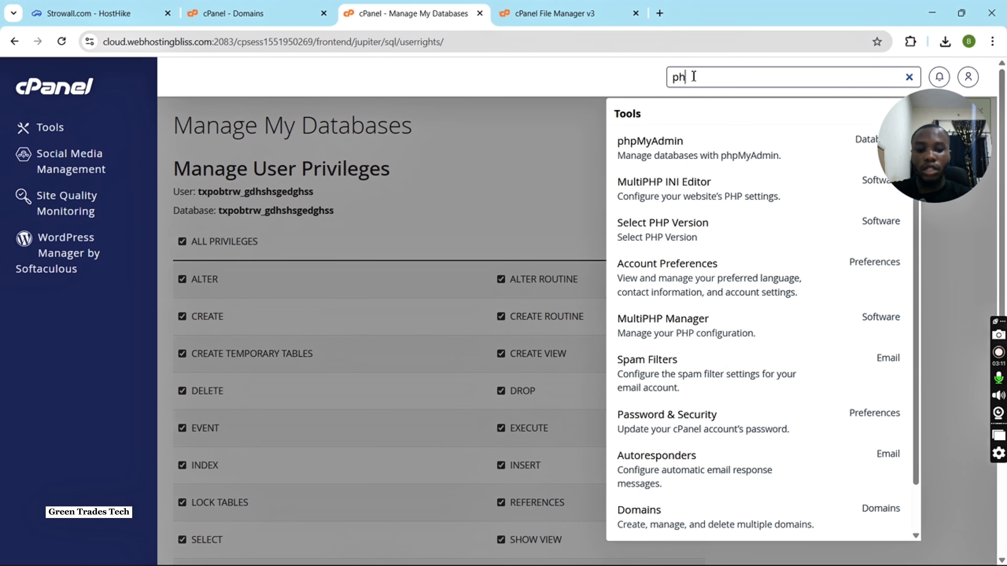
{"action": "left_click", "coordinate": [678, 154]}
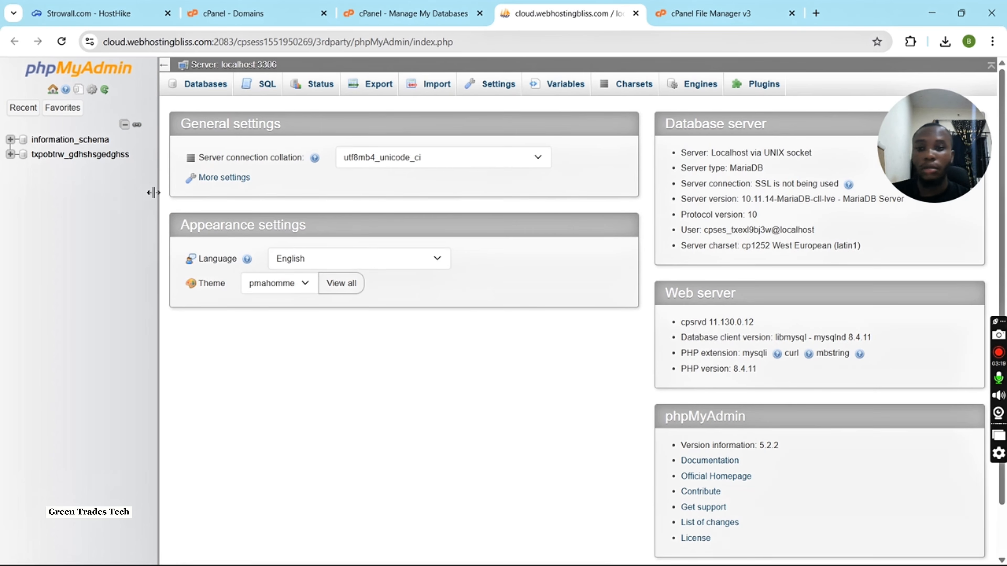
{"action": "left_click", "coordinate": [76, 158]}
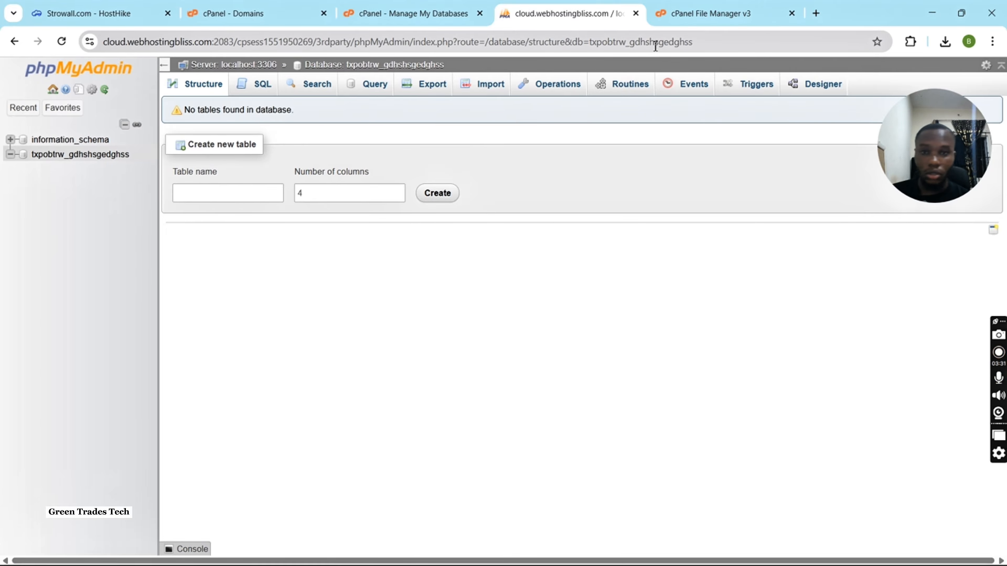
Import pzckdktk_ggffshsfsdfddjdhd.sql from the stellarix folder in Downloads into the gdhshsgedghss database.
{"action": "left_click", "coordinate": [492, 92]}
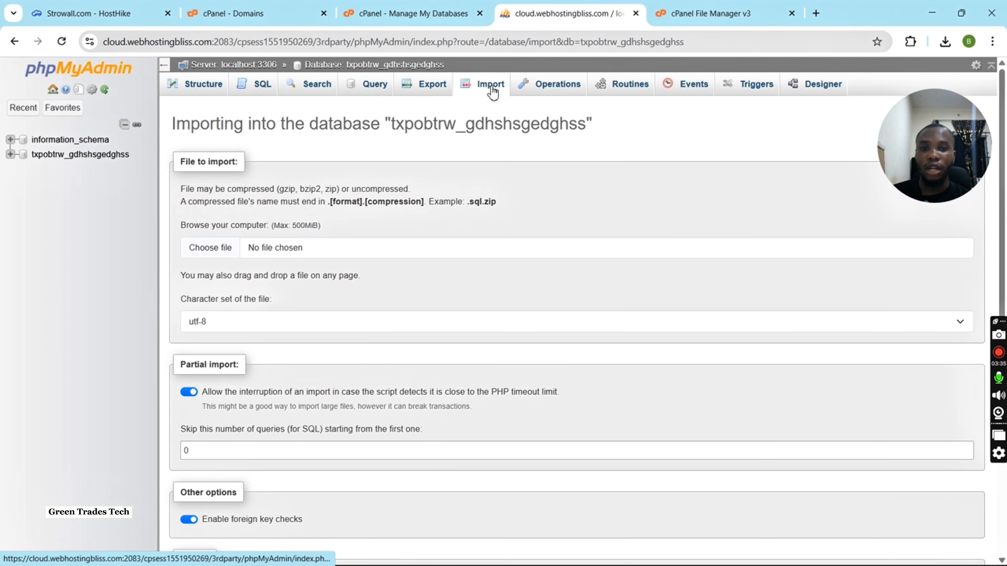
{"action": "left_click", "coordinate": [324, 247]}
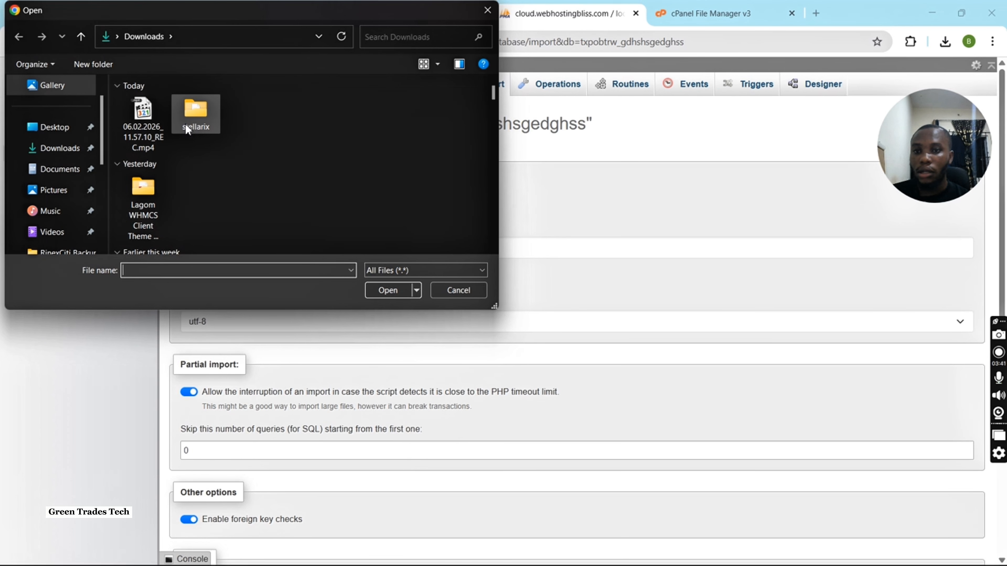
{"action": "double_click", "coordinate": [195, 115]}
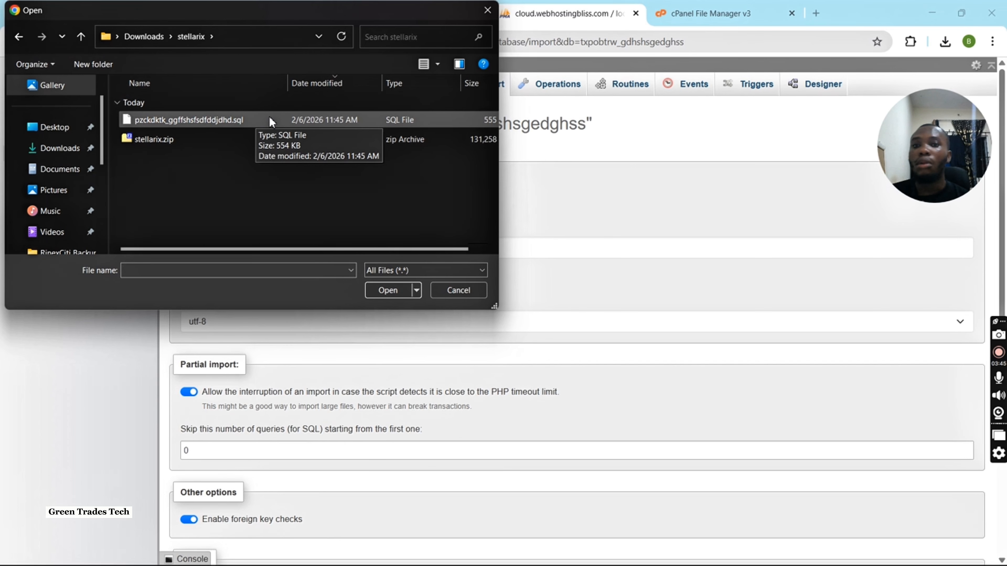
{"action": "double_click", "coordinate": [247, 120]}
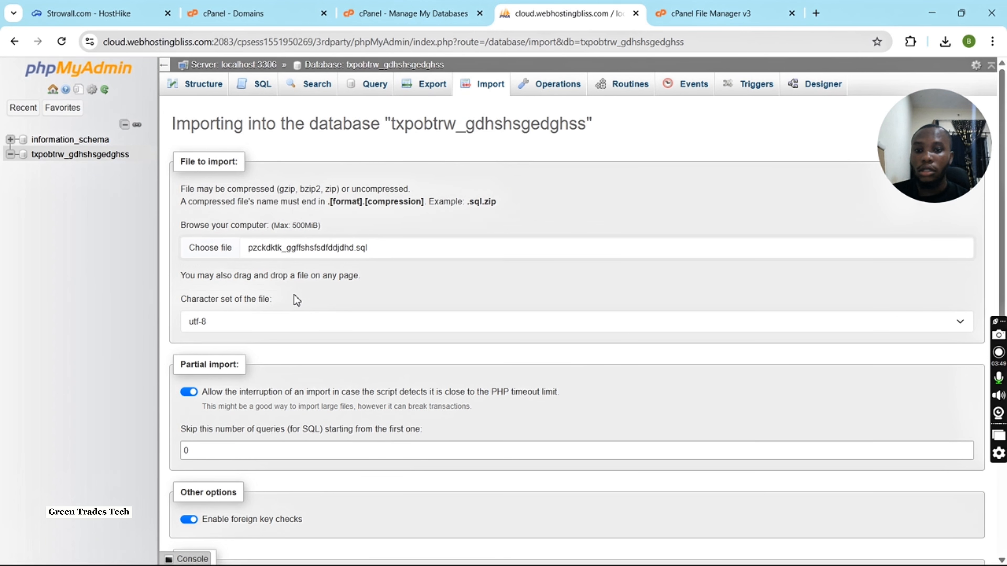
{"action": "scroll", "coordinate": [296, 300], "scroll_direction": "down", "scroll_amount": 5}
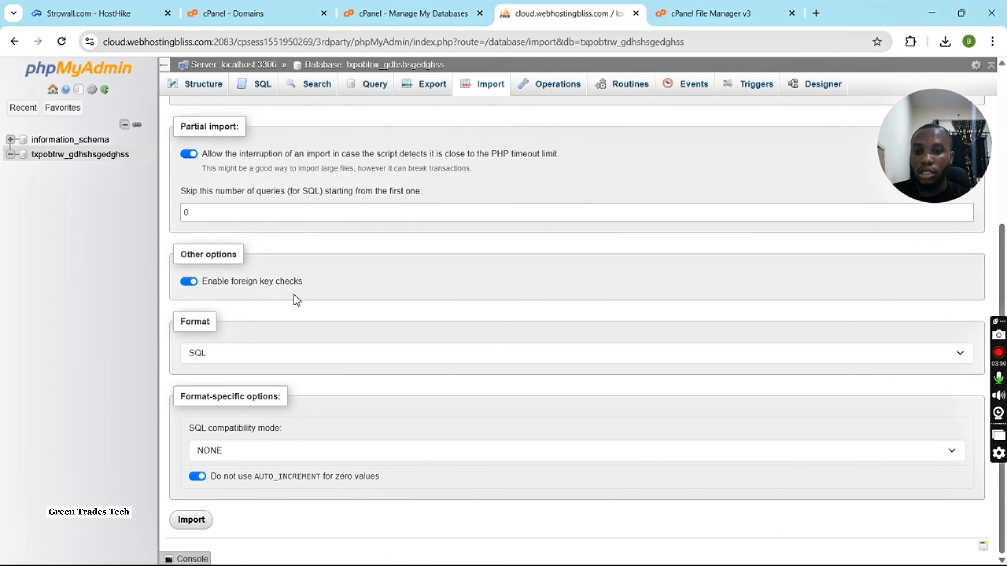
{"action": "left_click", "coordinate": [199, 523]}
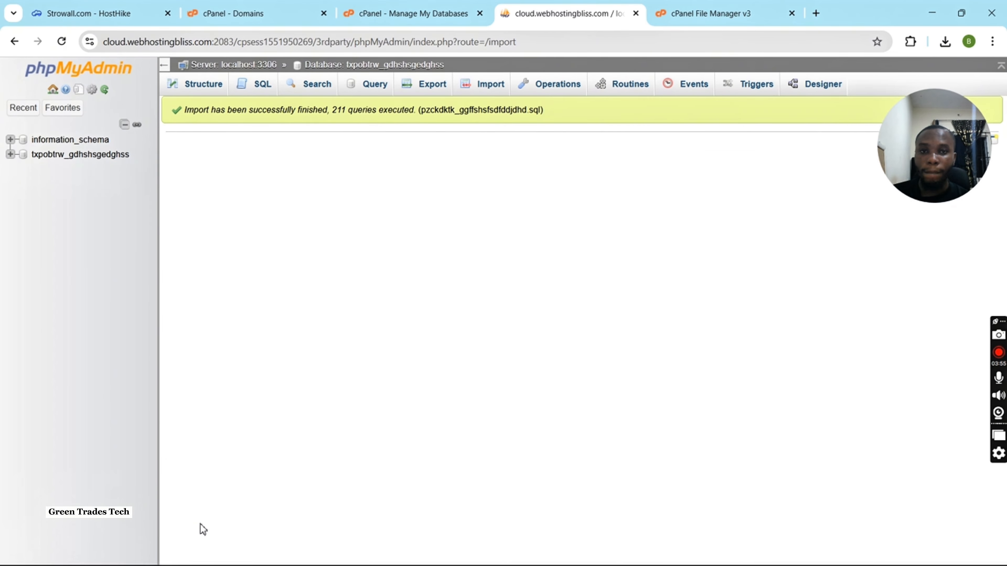
Switch to the cPanel File Manager and open the .env file in public_html/en for editing.
{"action": "left_click", "coordinate": [712, 13]}
{"action": "left_click", "coordinate": [322, 397]}
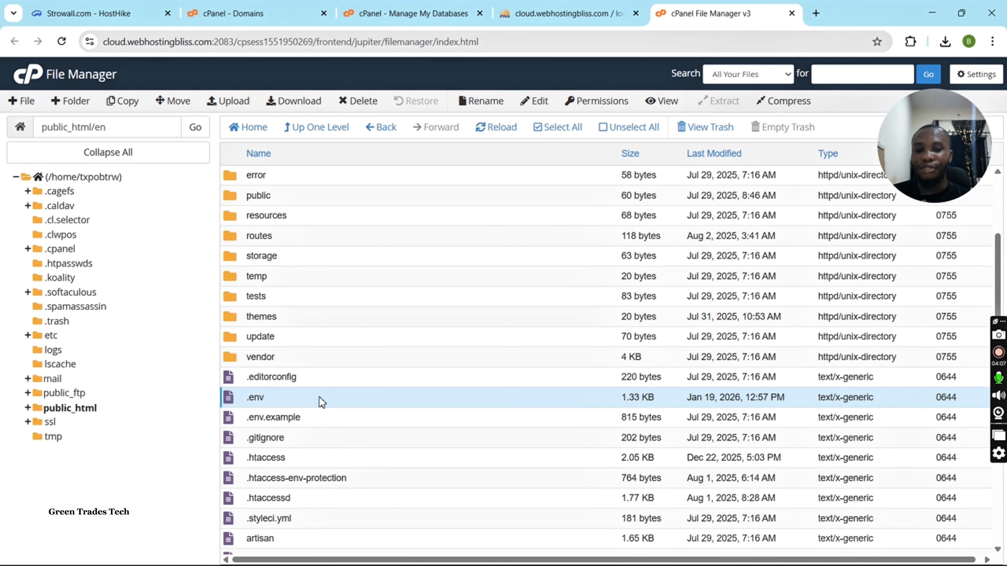
{"action": "right_click", "coordinate": [322, 402]}
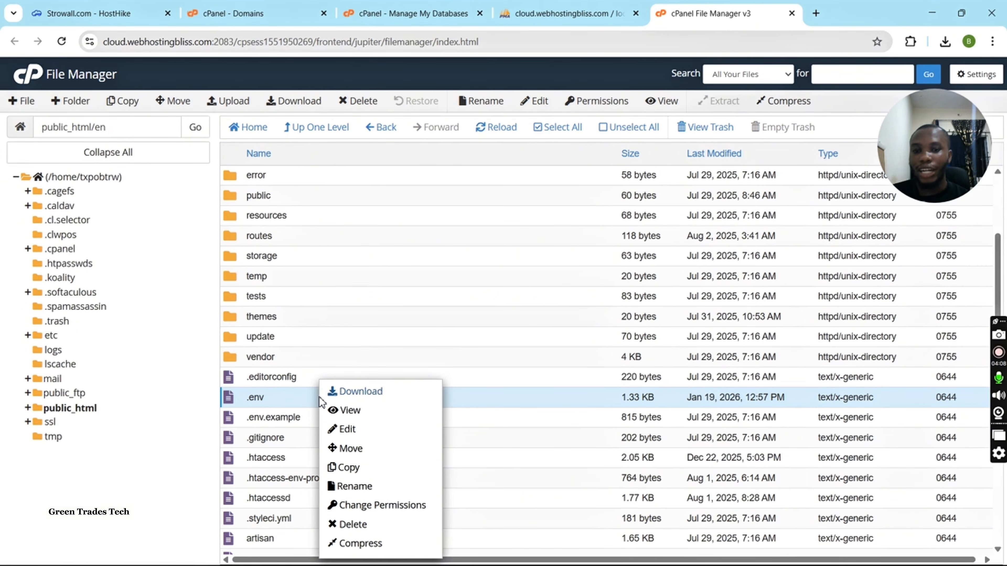
{"action": "left_click", "coordinate": [347, 430]}
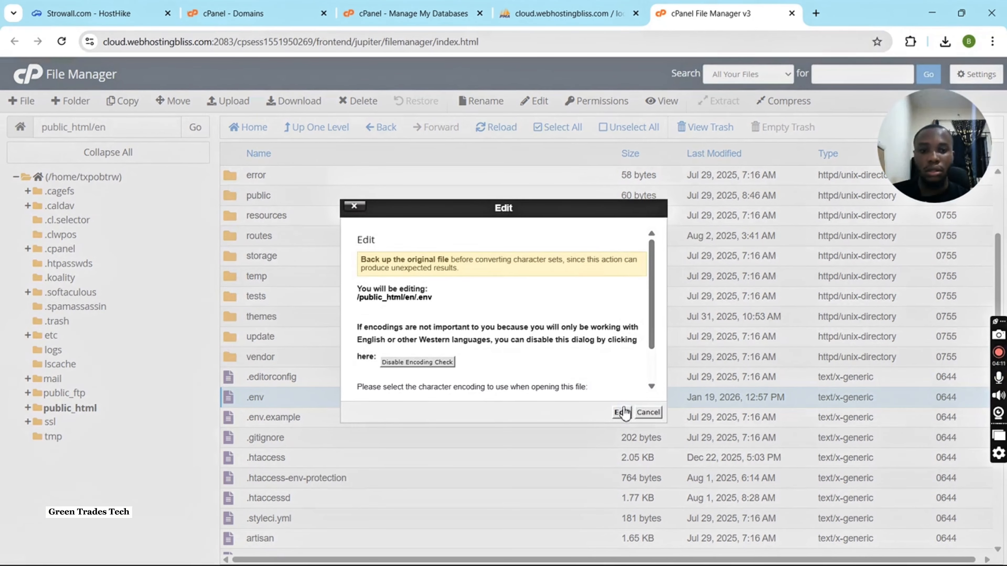
{"action": "left_click", "coordinate": [621, 413]}
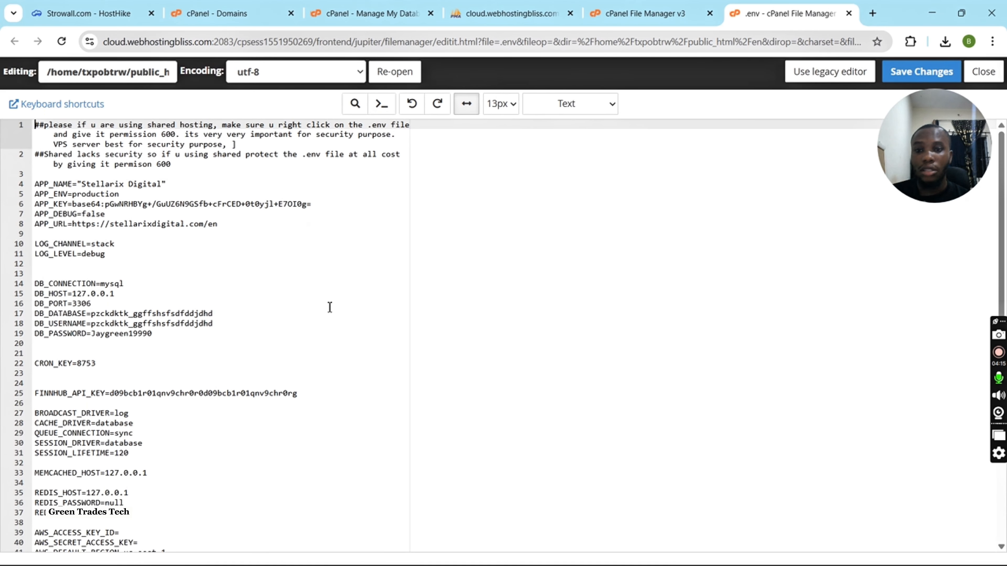
{"action": "scroll", "coordinate": [174, 286], "scroll_direction": "down", "scroll_amount": 1}
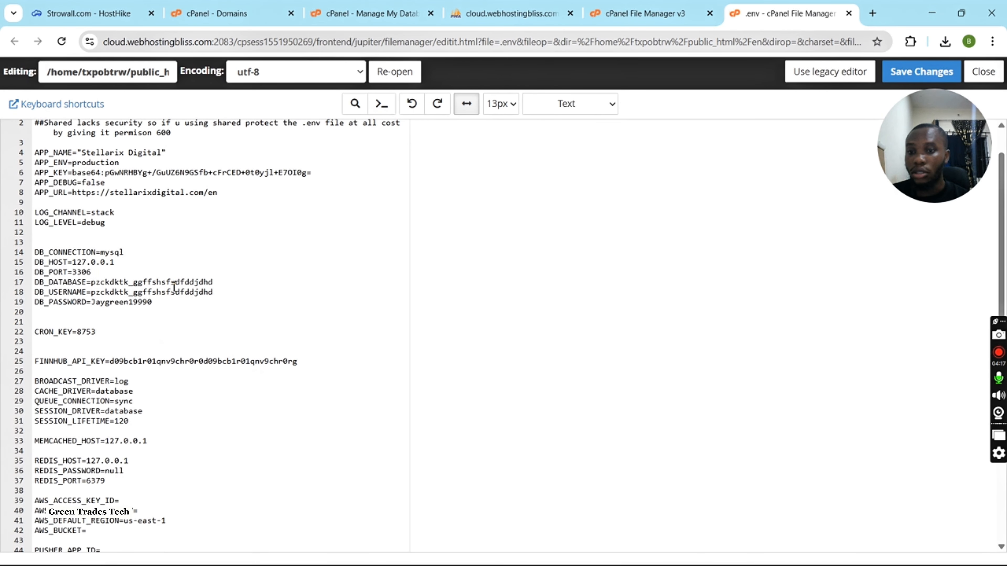
{"action": "right_click", "coordinate": [170, 285]}
{"action": "double_click", "coordinate": [136, 281]}
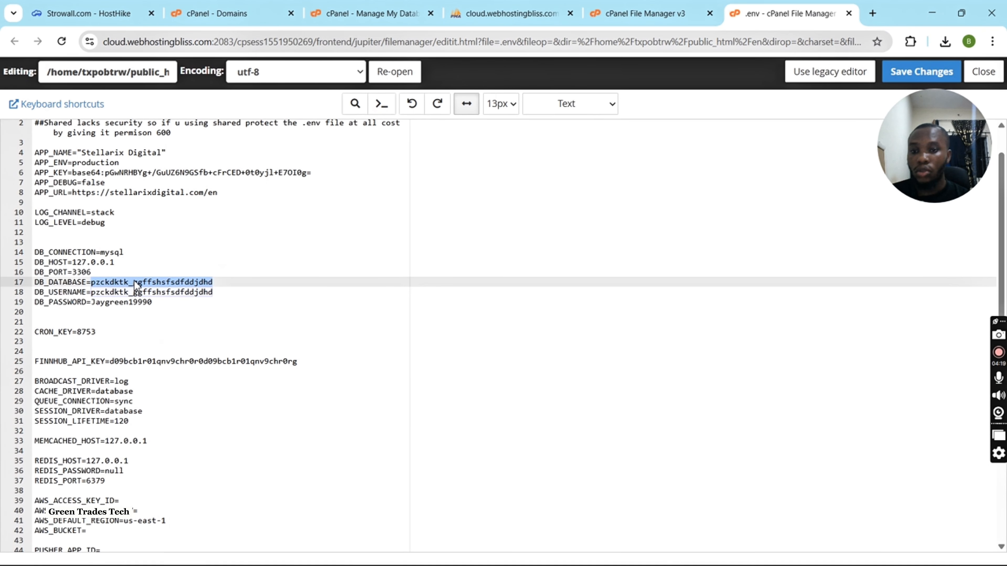
{"action": "type", "text": "txpobtrw_rdhshsgedghss"}
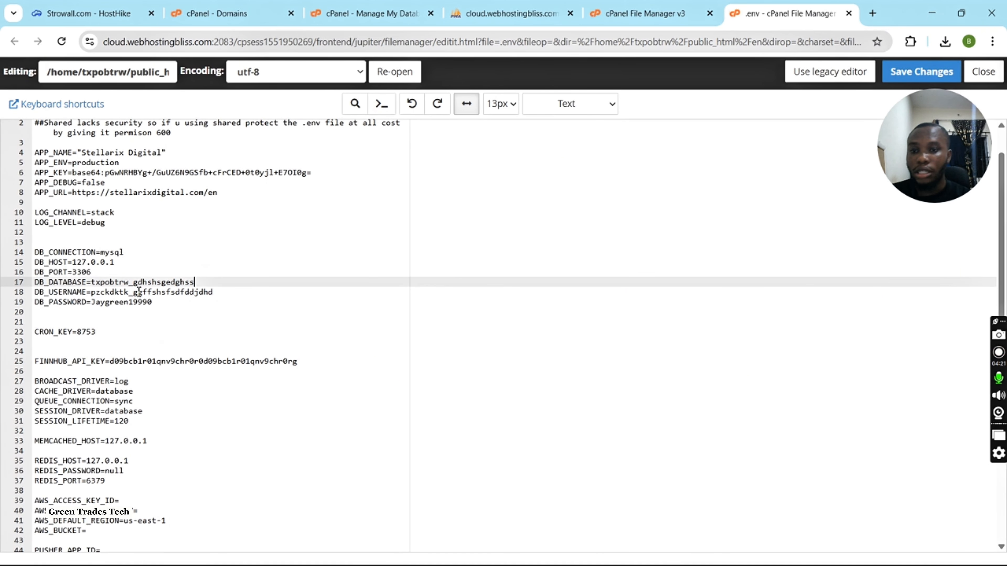
{"action": "double_click", "coordinate": [139, 292]}
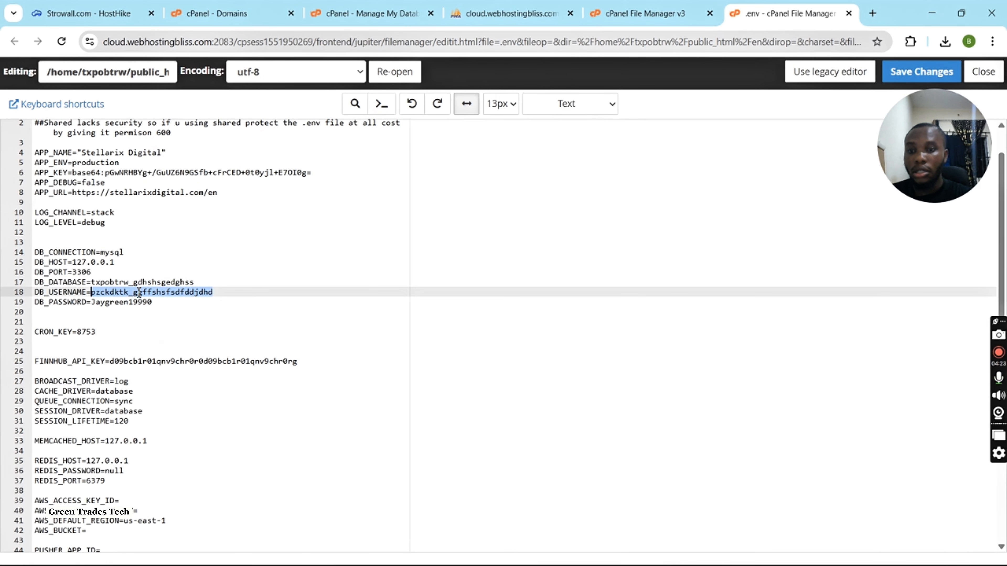
{"action": "type", "text": "txpobtrw_gdhshsgedghss"}
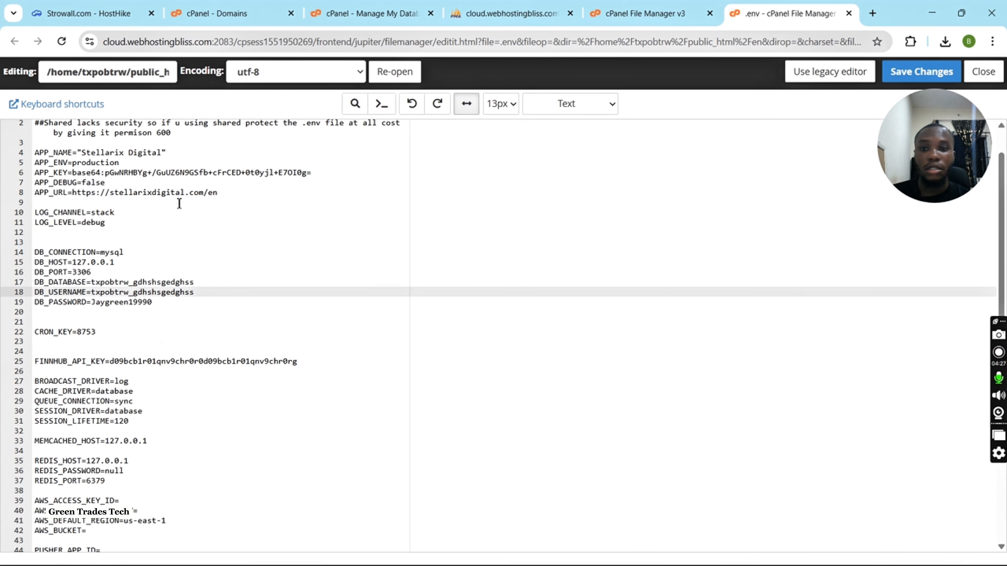
{"action": "double_click", "coordinate": [153, 194]}
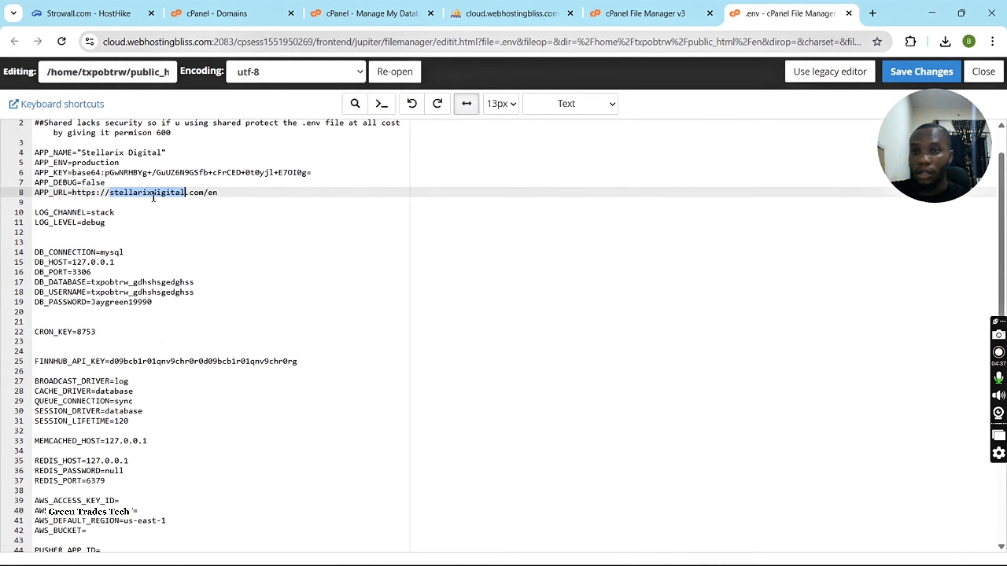
{"action": "type", "text": "str"}
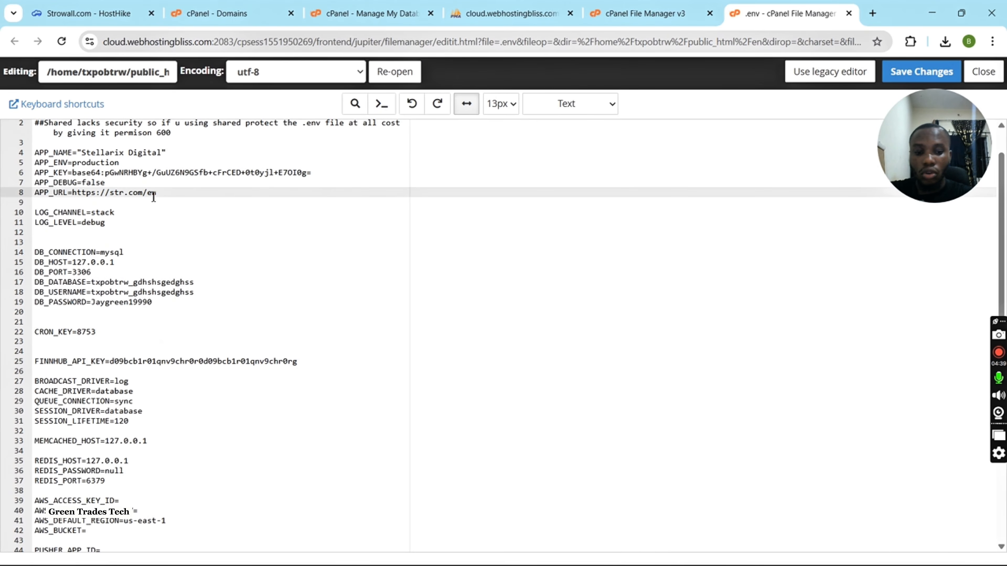
{"action": "type", "text": "owall"}
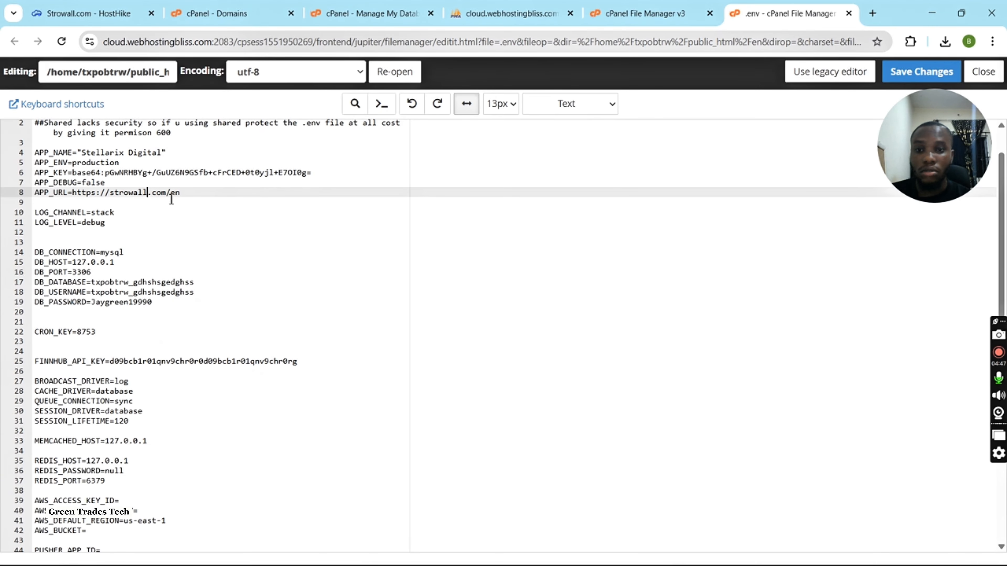
{"action": "scroll", "coordinate": [281, 296], "scroll_direction": "down", "scroll_amount": 1}
{"action": "scroll", "coordinate": [281, 296], "scroll_direction": "up", "scroll_amount": 2}
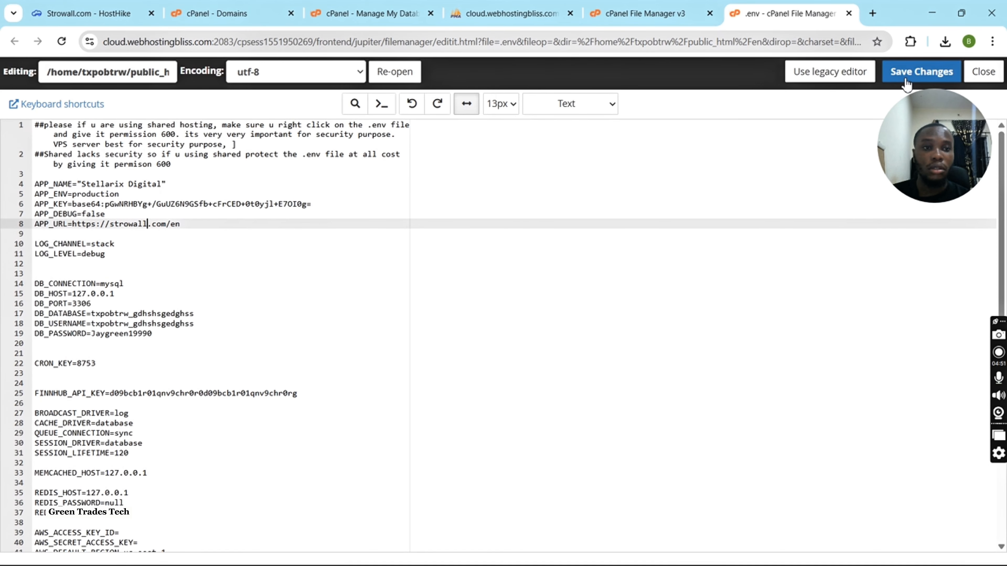
{"action": "left_click_drag", "start_coordinate": [930, 156], "coordinate": [141, 138]}
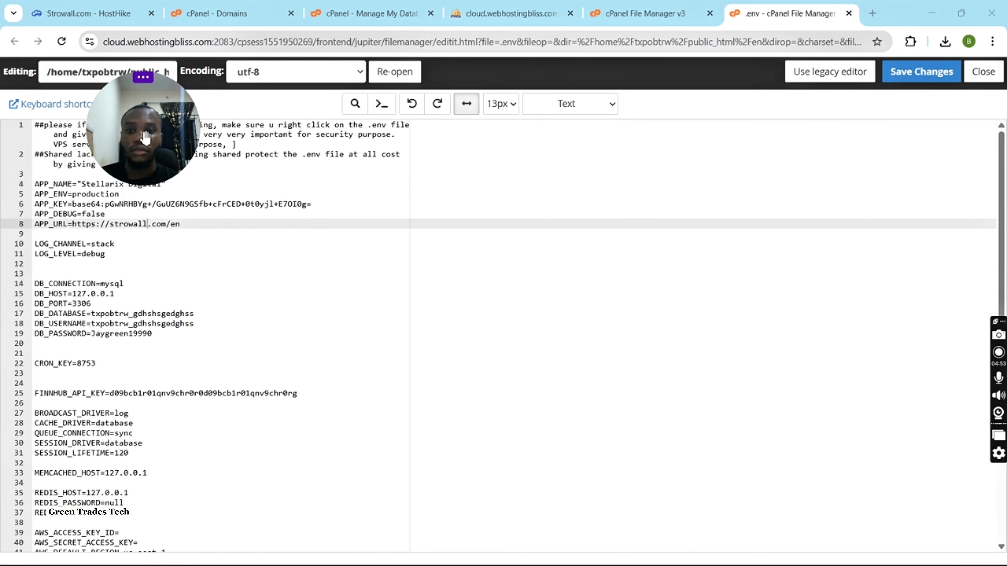
{"action": "left_click", "coordinate": [932, 80]}
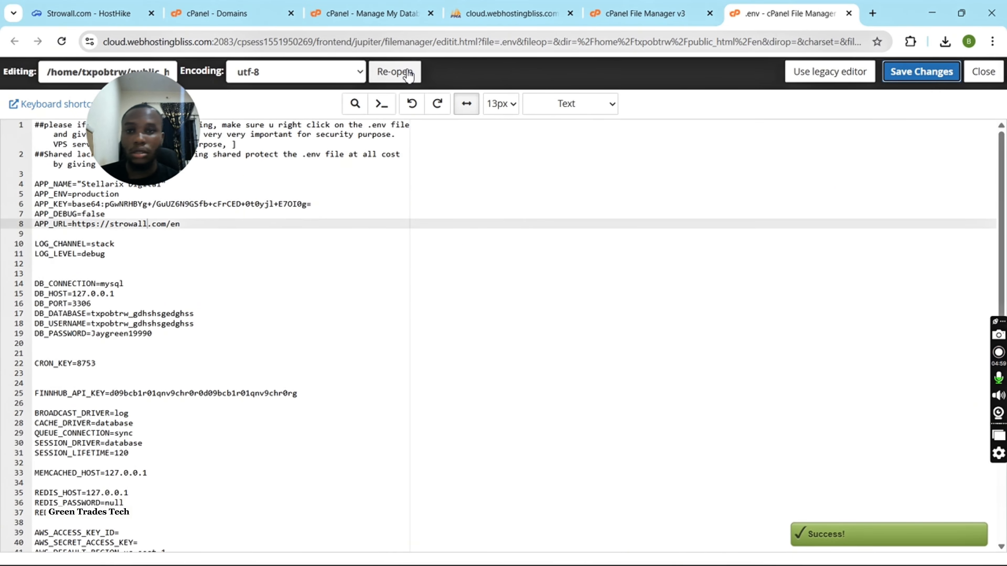
Switch the HostHike client area to light mode, and load strowall.com/en in a new browser tab.
{"action": "left_click", "coordinate": [127, 15]}
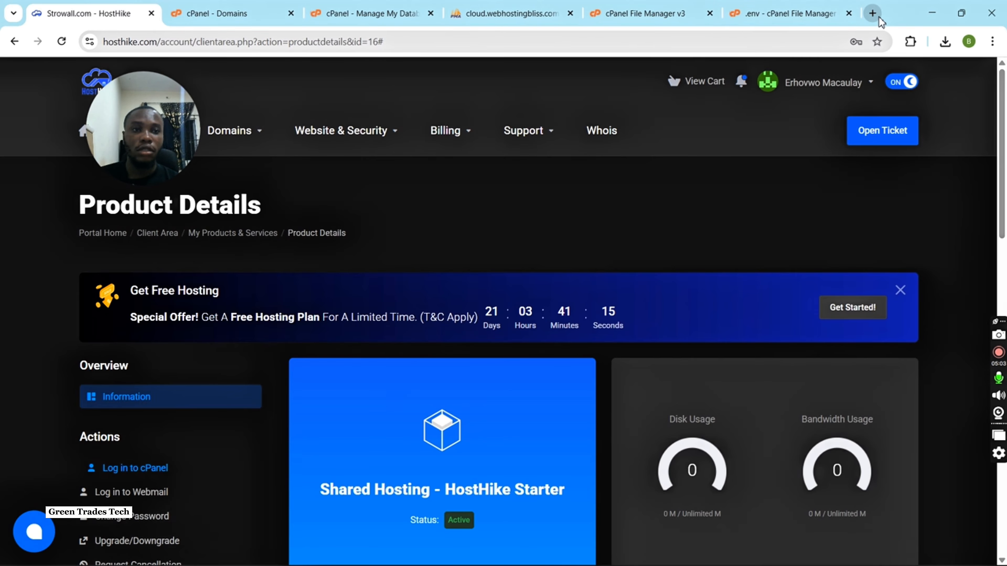
{"action": "left_click", "coordinate": [908, 84]}
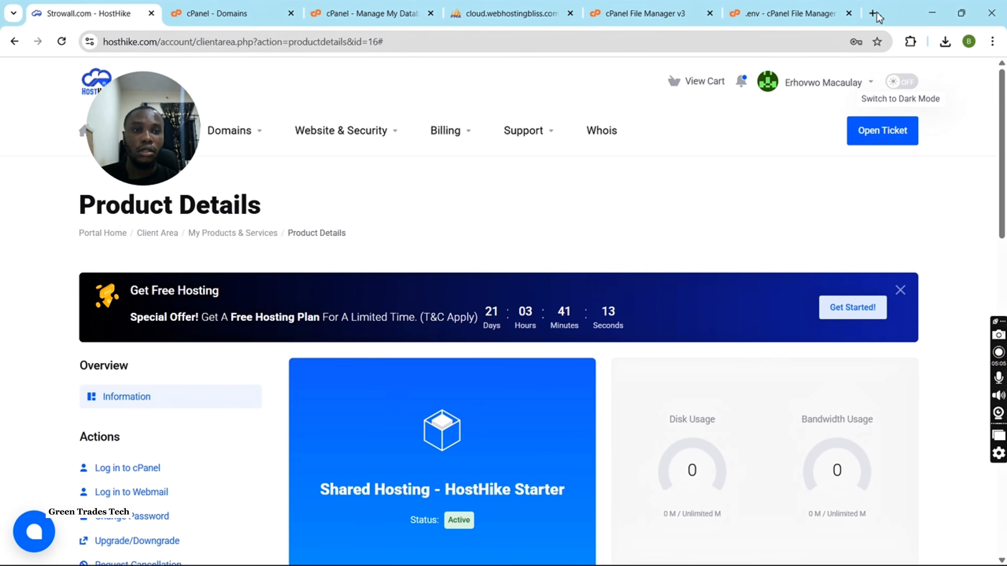
{"action": "left_click", "coordinate": [873, 13]}
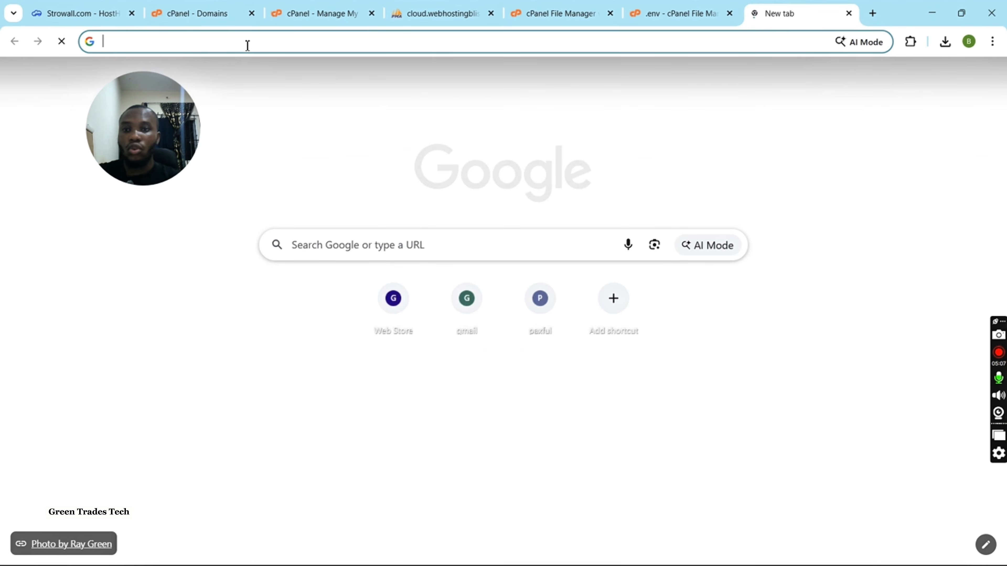
{"action": "type", "text": "stro"}
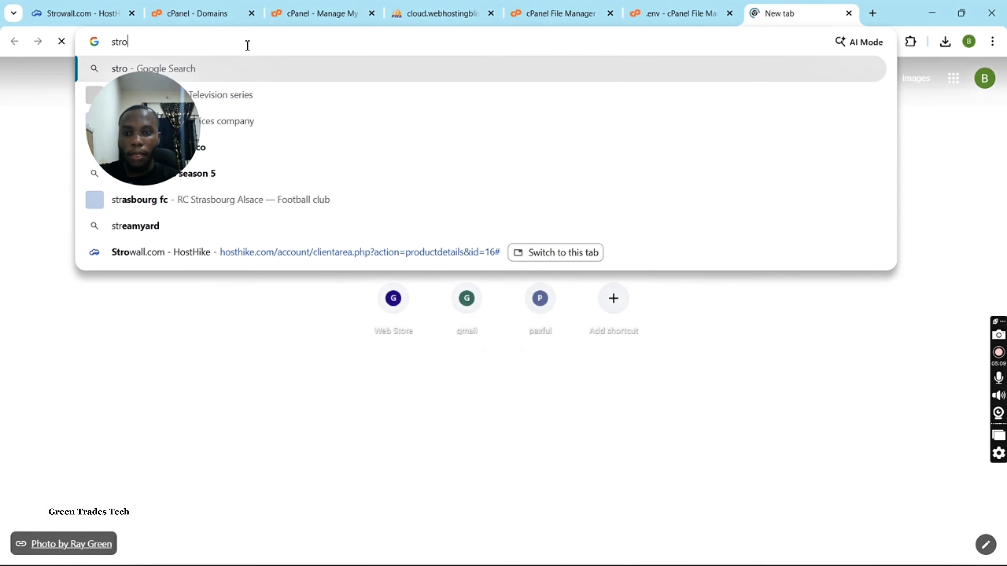
{"action": "type", "text": "wall"}
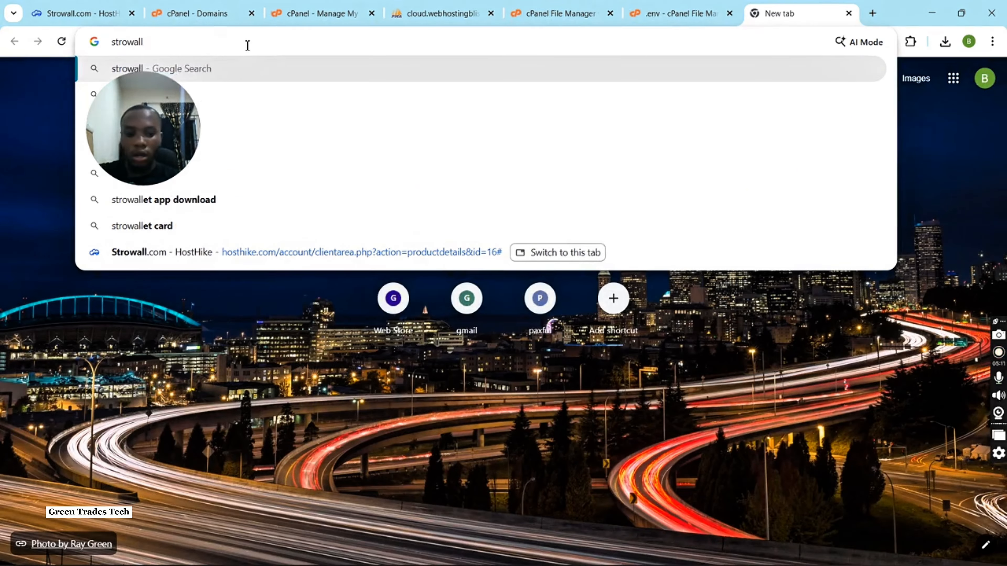
{"action": "type", "text": ".com/"}
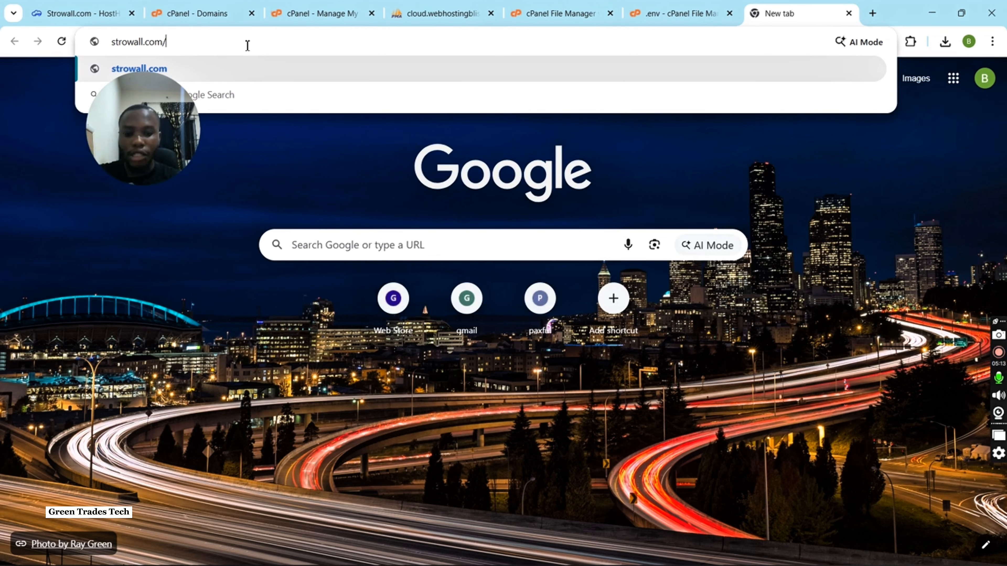
{"action": "type", "text": "en"}
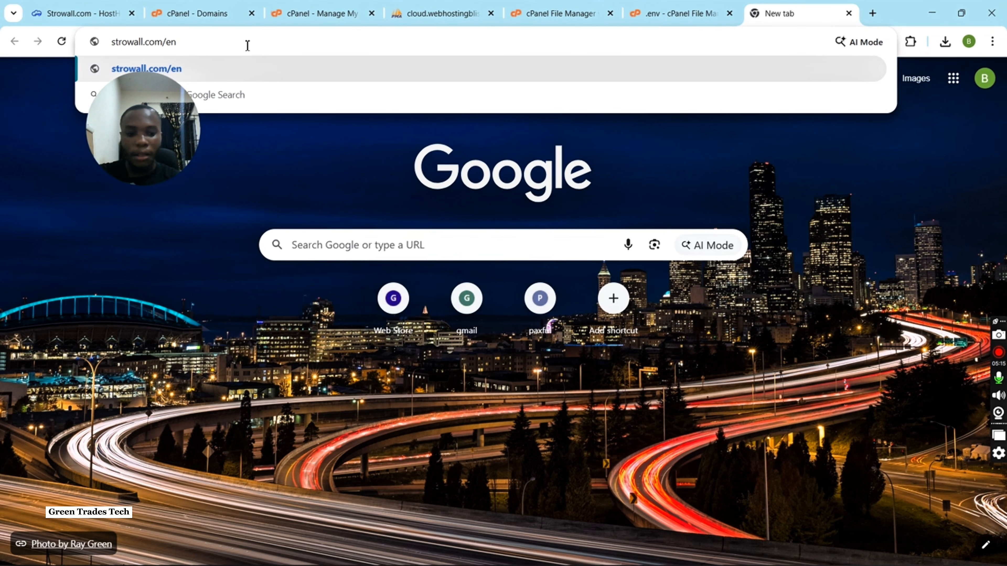
{"action": "key", "text": "Return"}
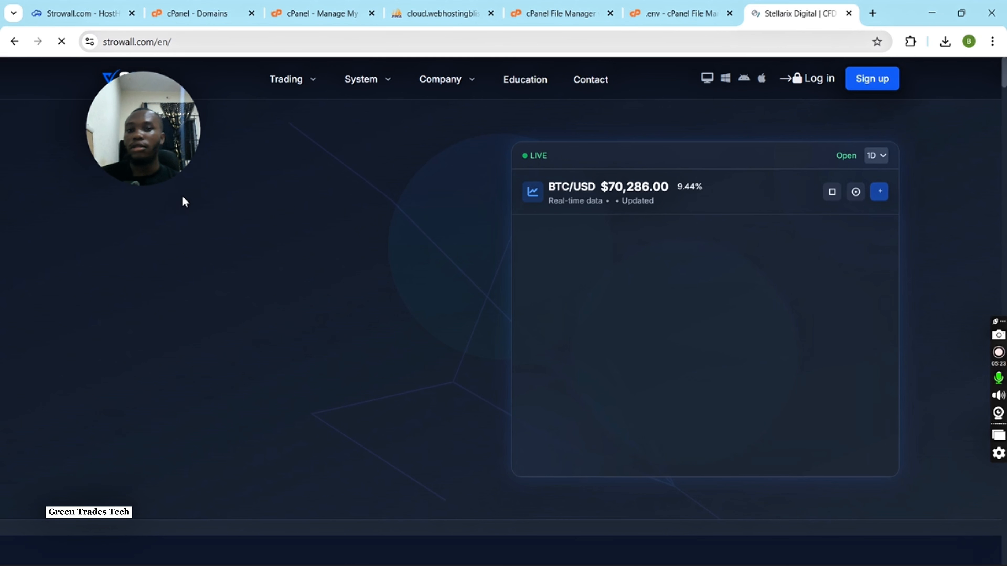
Look through the deployed strowall.com/en home page, from its hero section to the trading products.
{"action": "left_click_drag", "start_coordinate": [143, 137], "coordinate": [923, 193]}
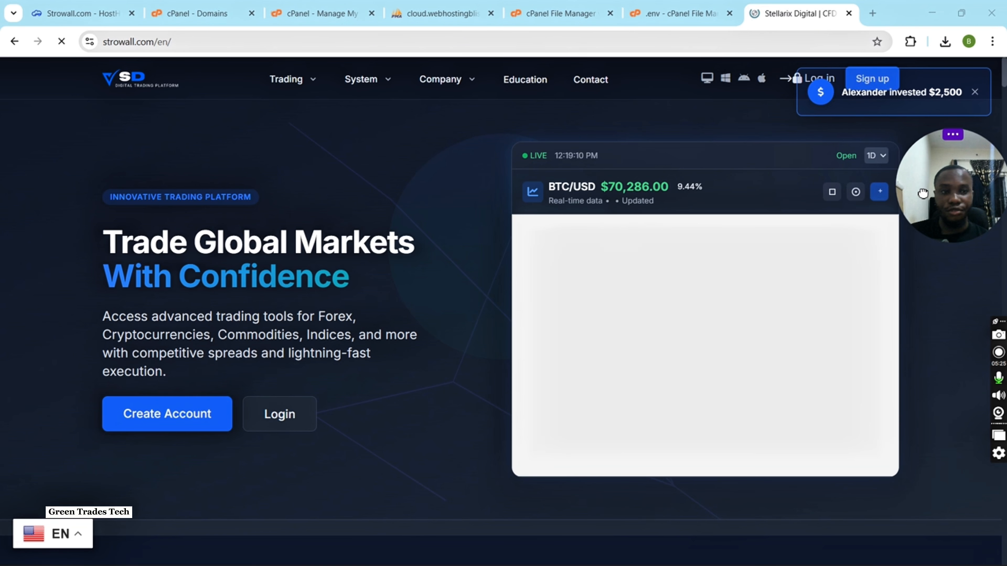
{"action": "scroll", "coordinate": [385, 246], "scroll_direction": "down", "scroll_amount": 5}
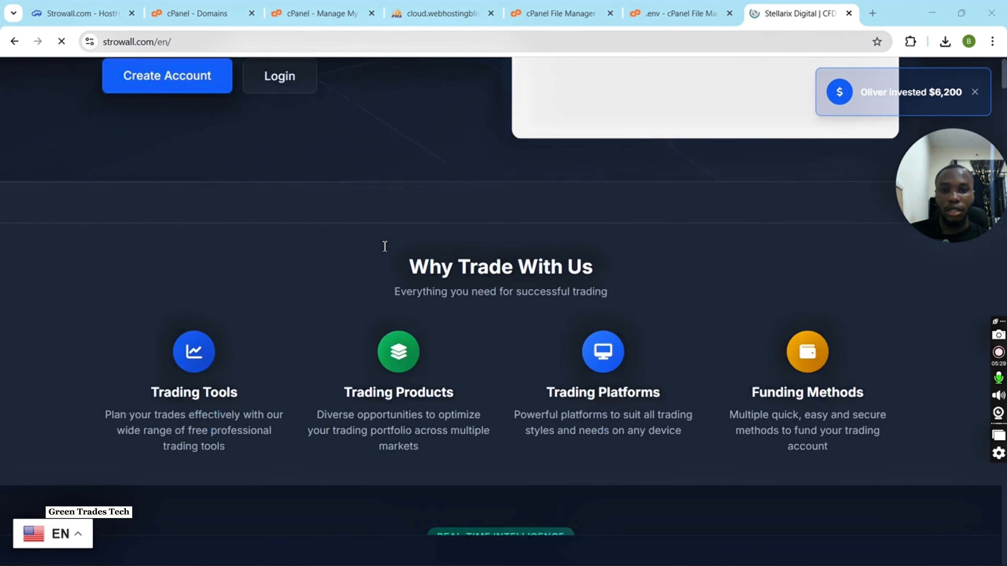
{"action": "scroll", "coordinate": [384, 246], "scroll_direction": "down", "scroll_amount": 3}
{"action": "scroll", "coordinate": [384, 246], "scroll_direction": "up", "scroll_amount": 2}
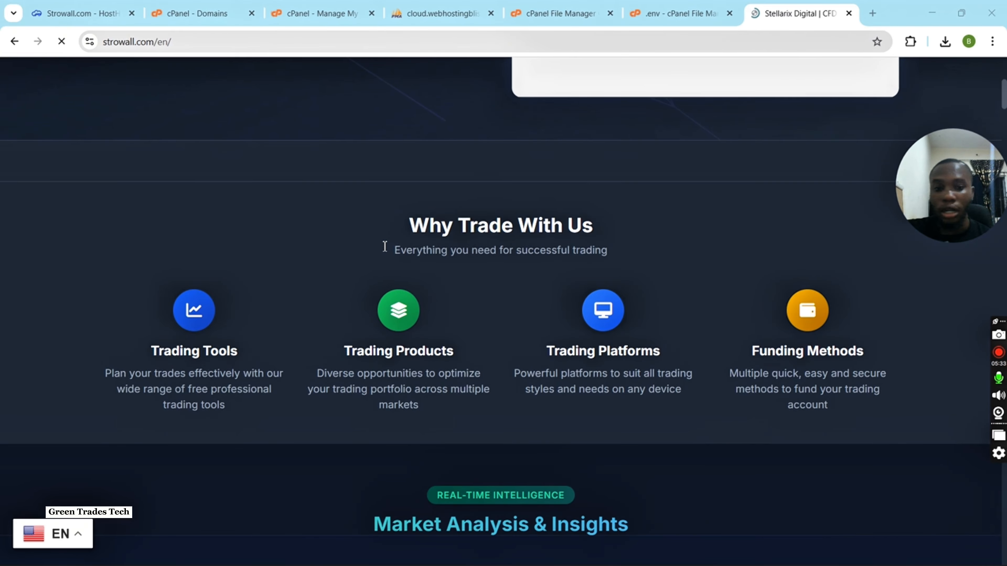
{"action": "scroll", "coordinate": [384, 247], "scroll_direction": "up", "scroll_amount": 7}
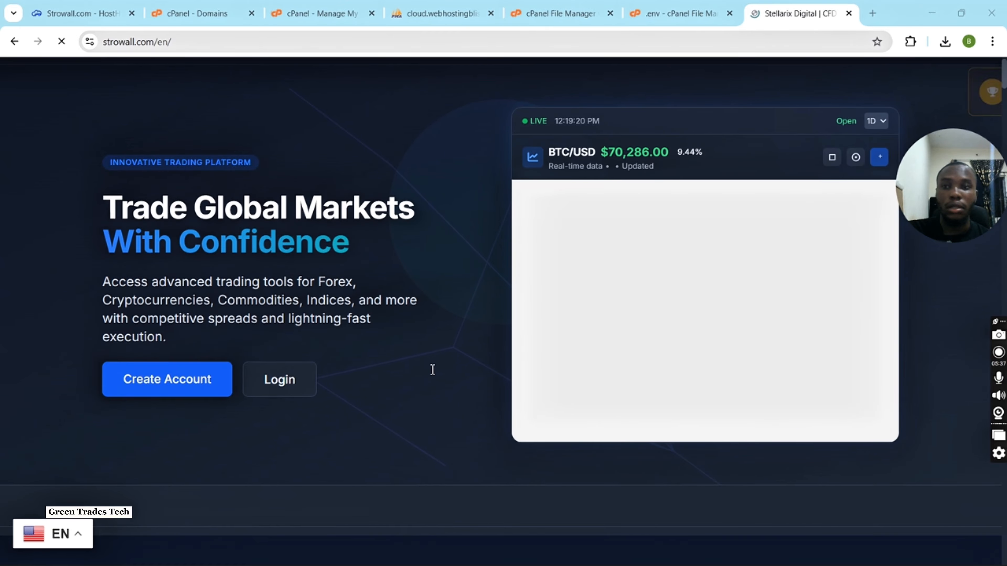
{"action": "scroll", "coordinate": [417, 384], "scroll_direction": "down", "scroll_amount": 1}
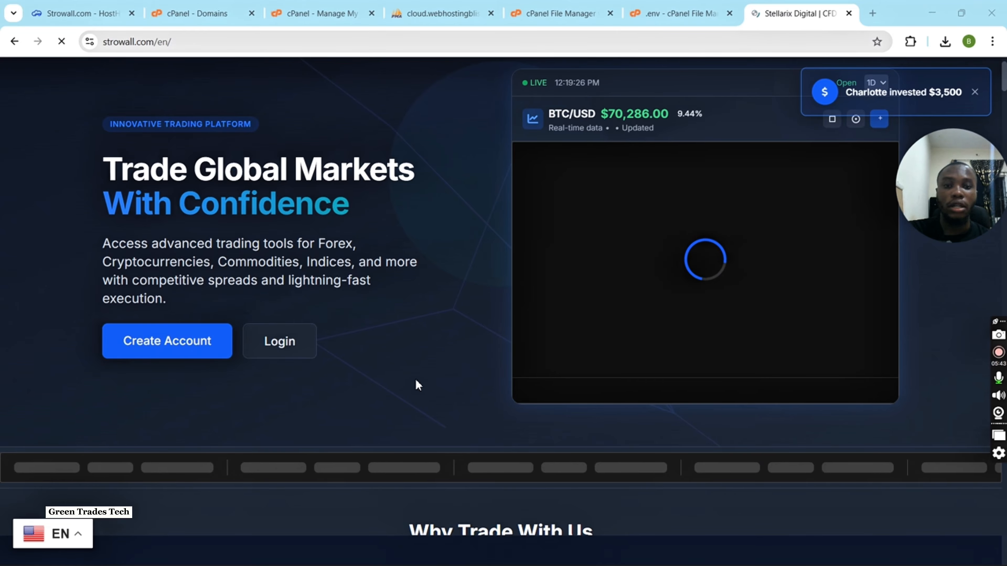
{"action": "scroll", "coordinate": [416, 383], "scroll_direction": "down", "scroll_amount": 20}
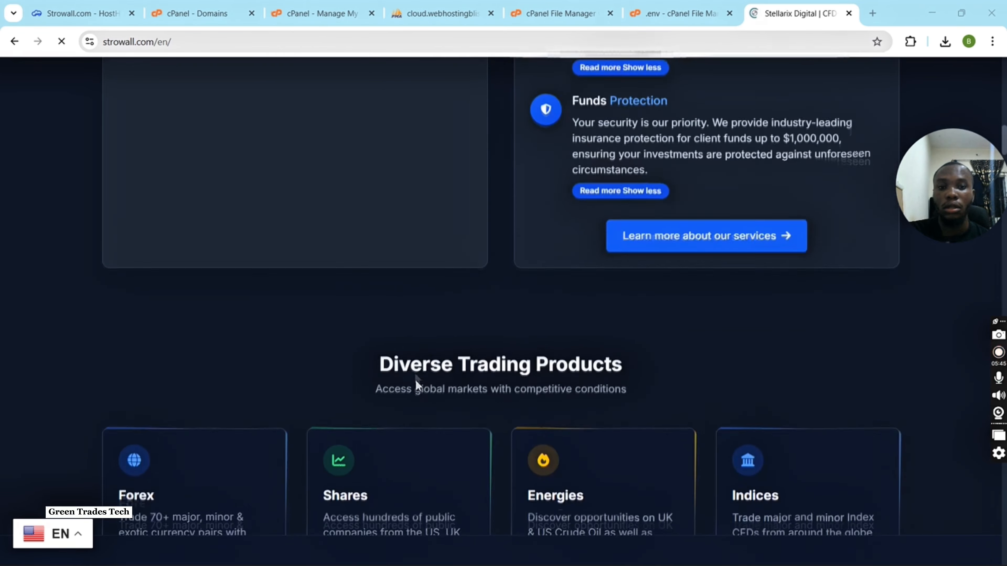
Look through the rest of the home page, from the trading products and investment plans down to the footer.
{"action": "scroll", "coordinate": [416, 388], "scroll_direction": "down", "scroll_amount": 15}
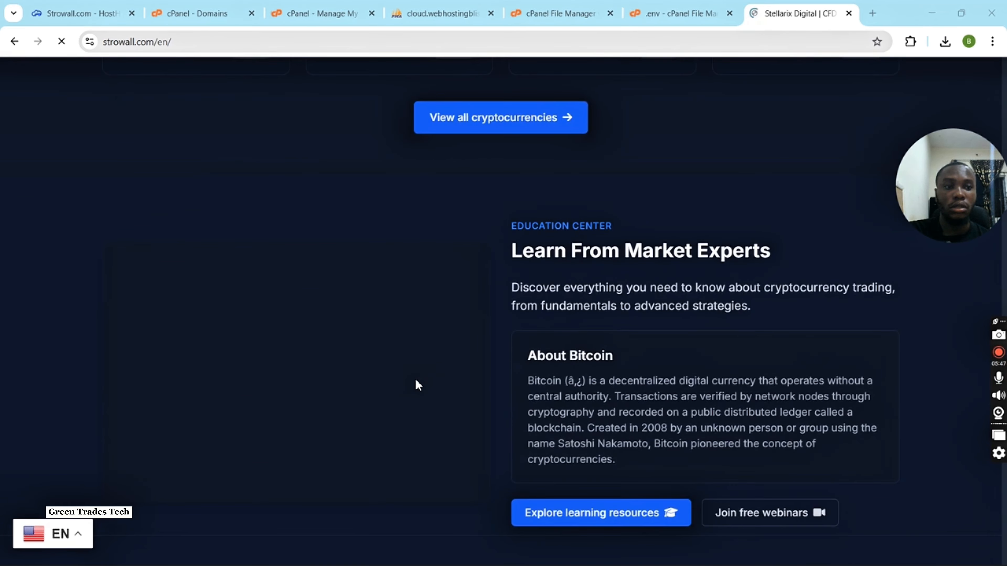
{"action": "scroll", "coordinate": [415, 380], "scroll_direction": "down", "scroll_amount": 6}
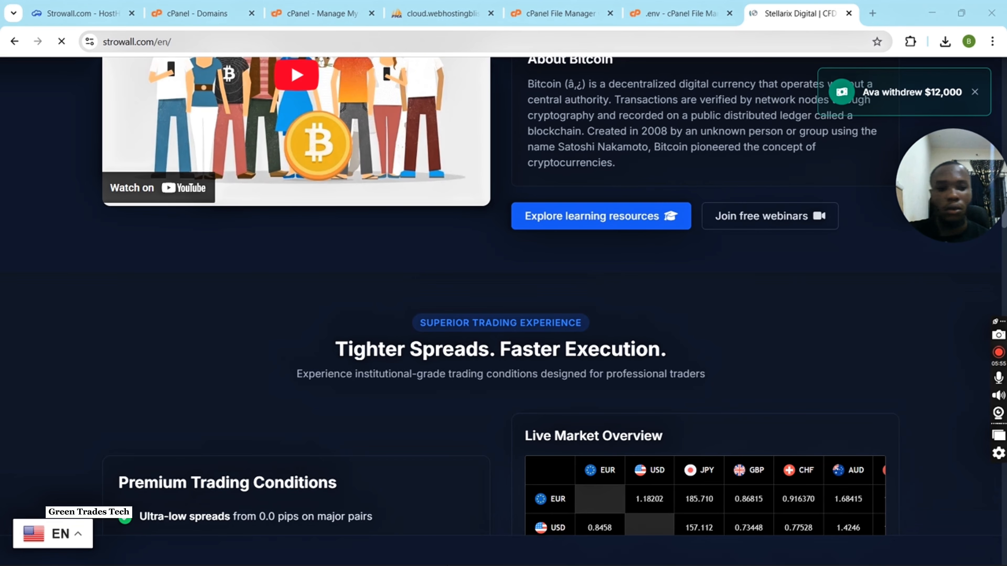
{"action": "key", "text": "super"}
{"action": "scroll", "coordinate": [552, 315], "scroll_direction": "down", "scroll_amount": 20}
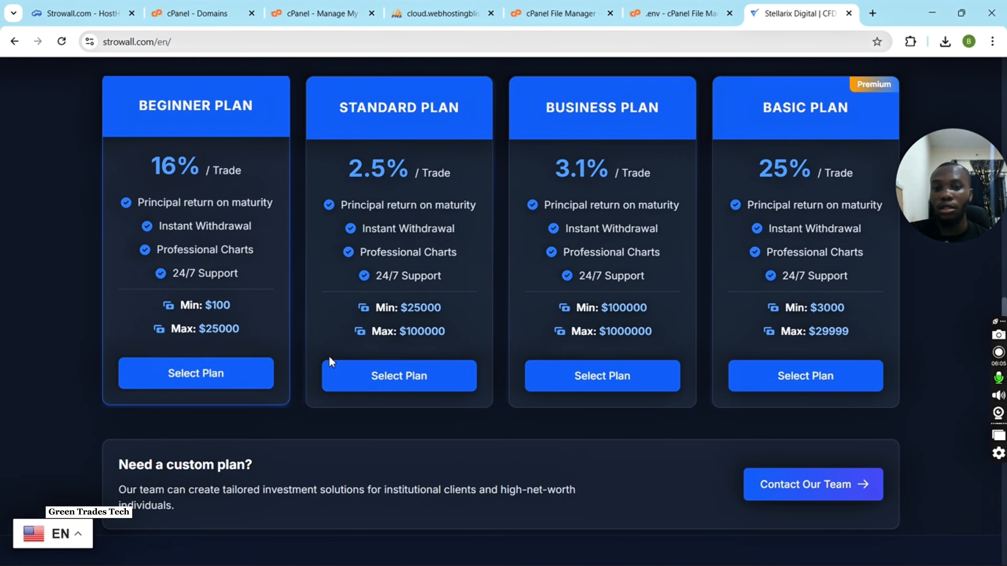
{"action": "scroll", "coordinate": [559, 352], "scroll_direction": "down", "scroll_amount": 7}
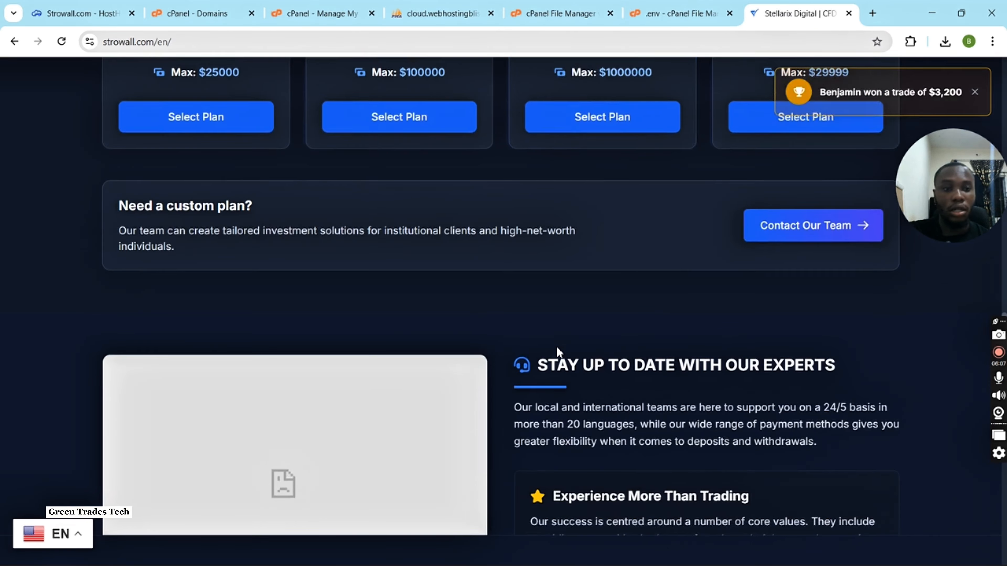
{"action": "scroll", "coordinate": [504, 374], "scroll_direction": "down", "scroll_amount": 18}
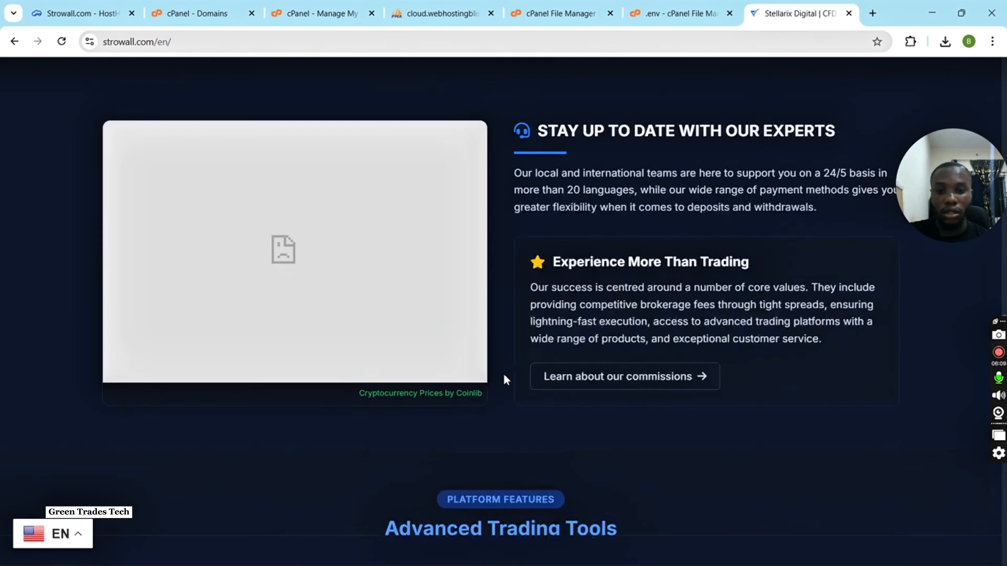
{"action": "scroll", "coordinate": [504, 376], "scroll_direction": "down", "scroll_amount": 20}
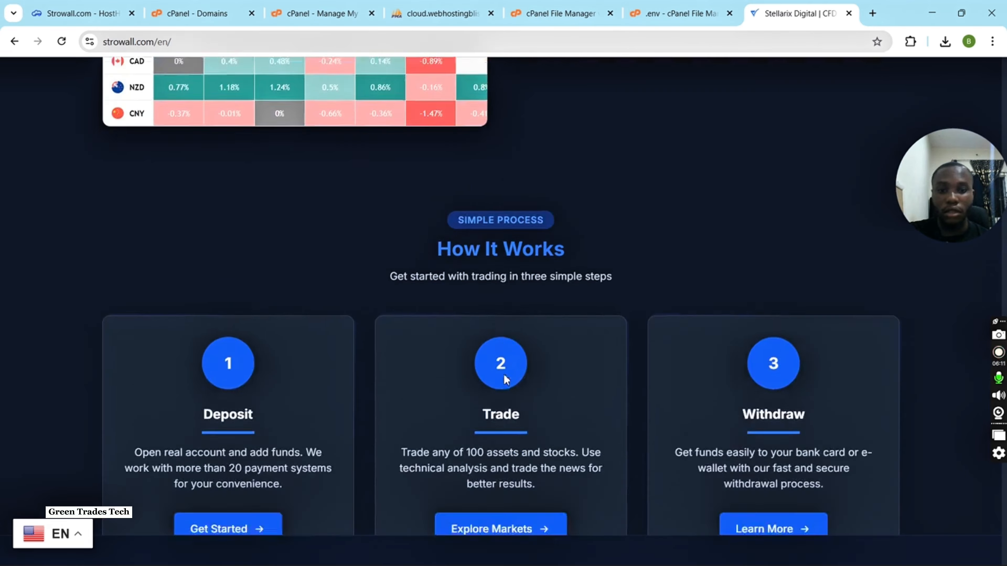
{"action": "scroll", "coordinate": [504, 374], "scroll_direction": "down", "scroll_amount": 20}
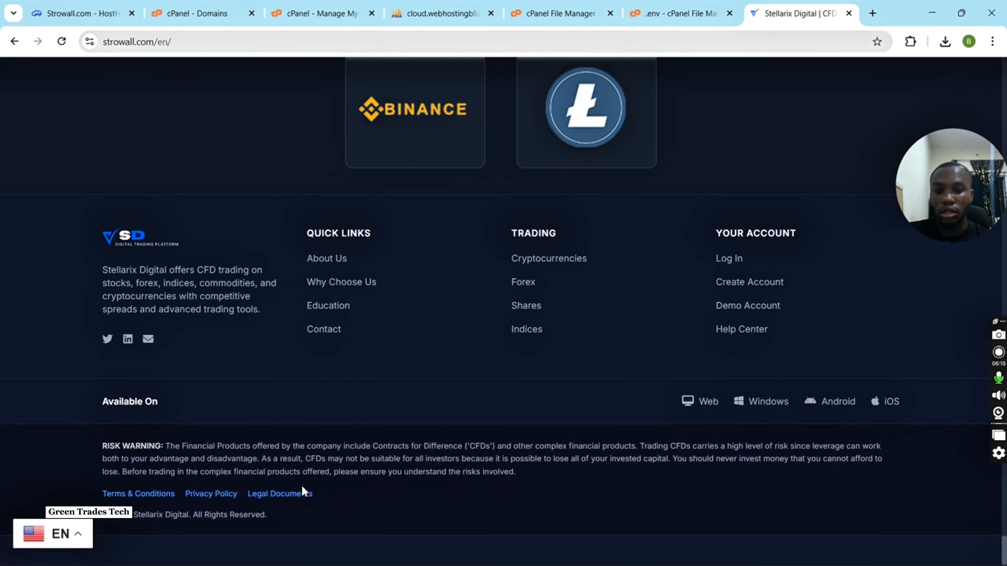
{"action": "scroll", "coordinate": [318, 316], "scroll_direction": "up", "scroll_amount": 15}
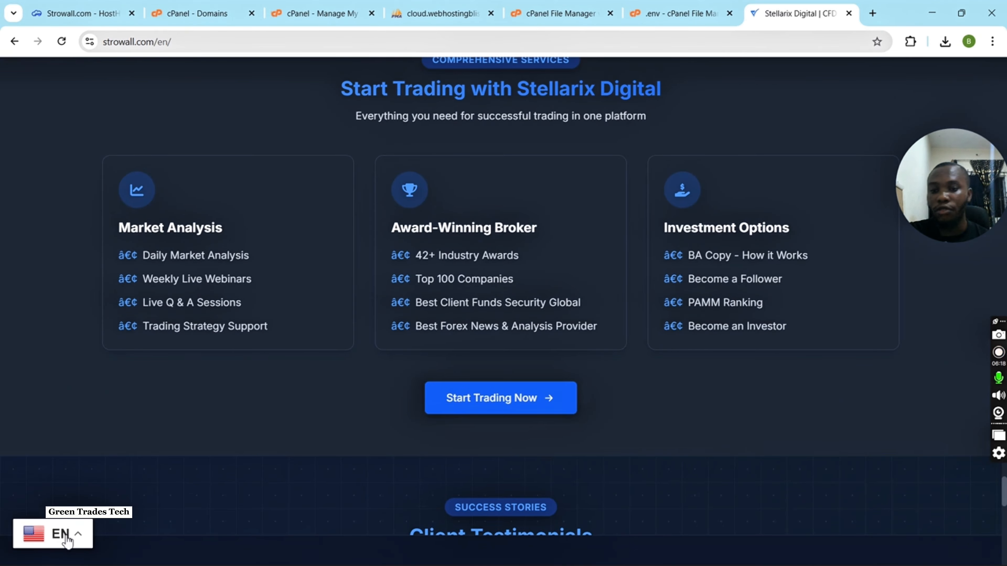
Browse the languages offered by the site's language selector and close the list without changing the language.
{"action": "left_click", "coordinate": [66, 538]}
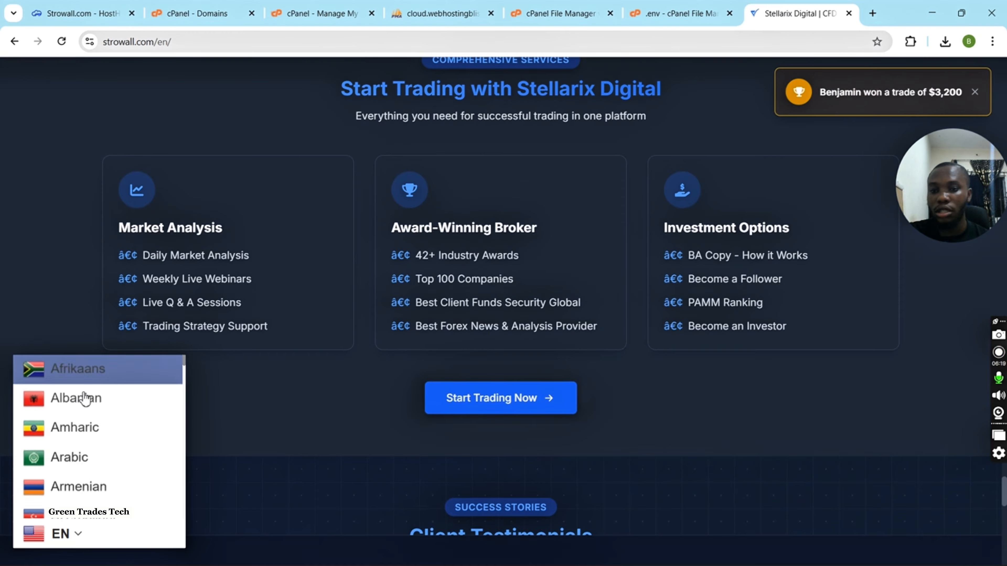
{"action": "scroll", "coordinate": [87, 425], "scroll_direction": "down", "scroll_amount": 8}
{"action": "scroll", "coordinate": [87, 425], "scroll_direction": "down", "scroll_amount": 3}
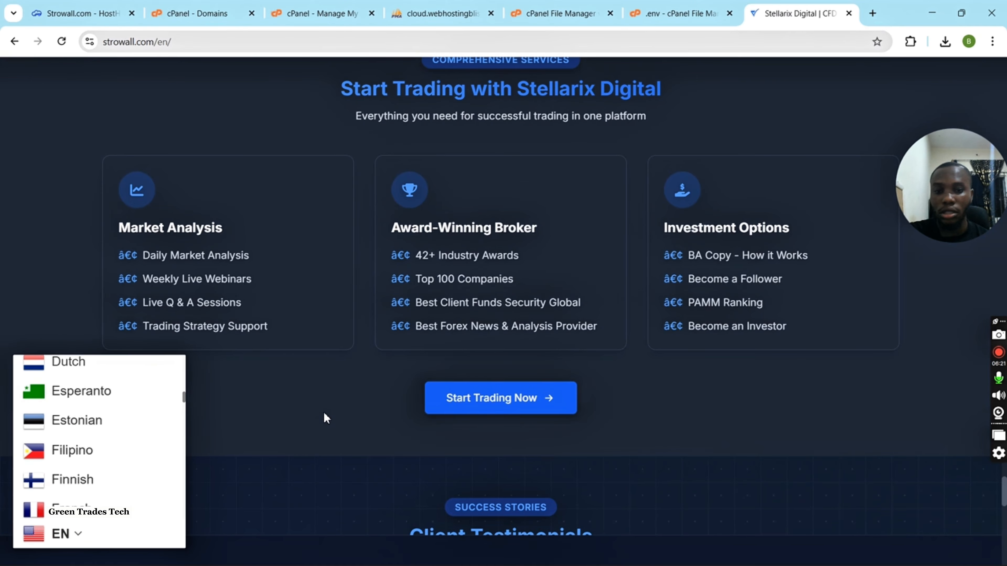
{"action": "left_click", "coordinate": [324, 418]}
Review the home page back up to the hero section, including About Us and Market Analysis & Insights.
{"action": "scroll", "coordinate": [323, 419], "scroll_direction": "up", "scroll_amount": 4}
{"action": "scroll", "coordinate": [324, 417], "scroll_direction": "up", "scroll_amount": 15}
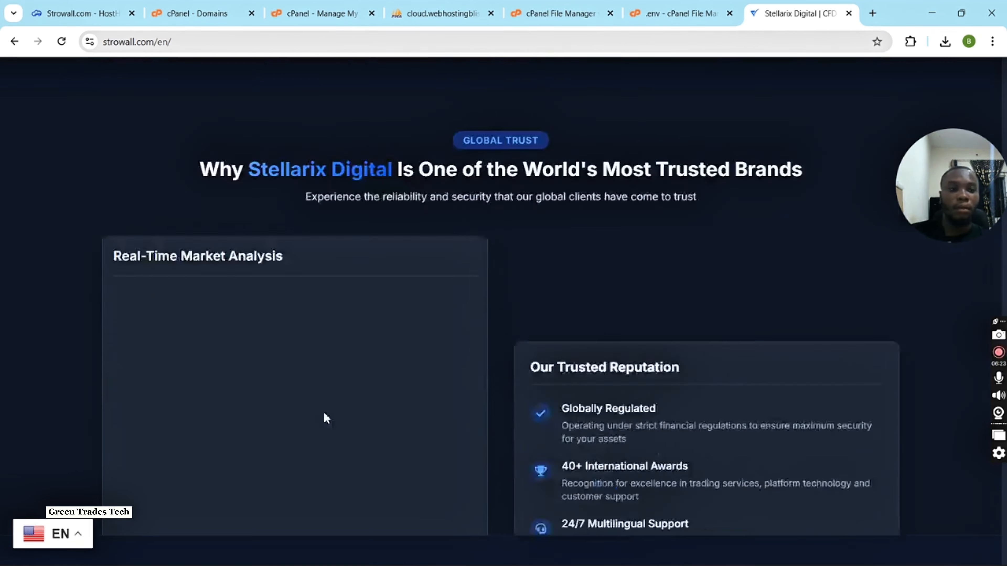
{"action": "scroll", "coordinate": [326, 415], "scroll_direction": "up", "scroll_amount": 15}
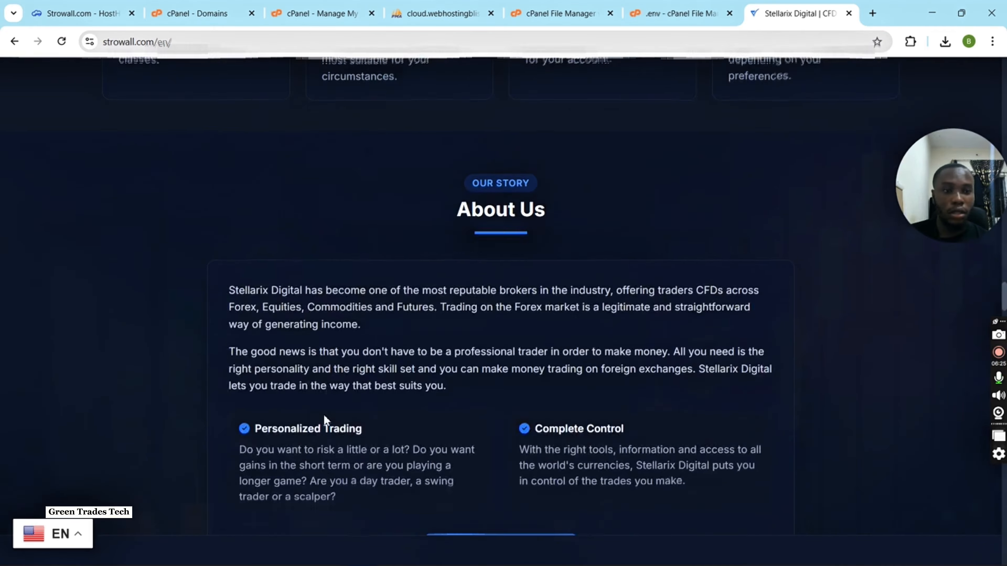
{"action": "scroll", "coordinate": [324, 417], "scroll_direction": "up", "scroll_amount": 15}
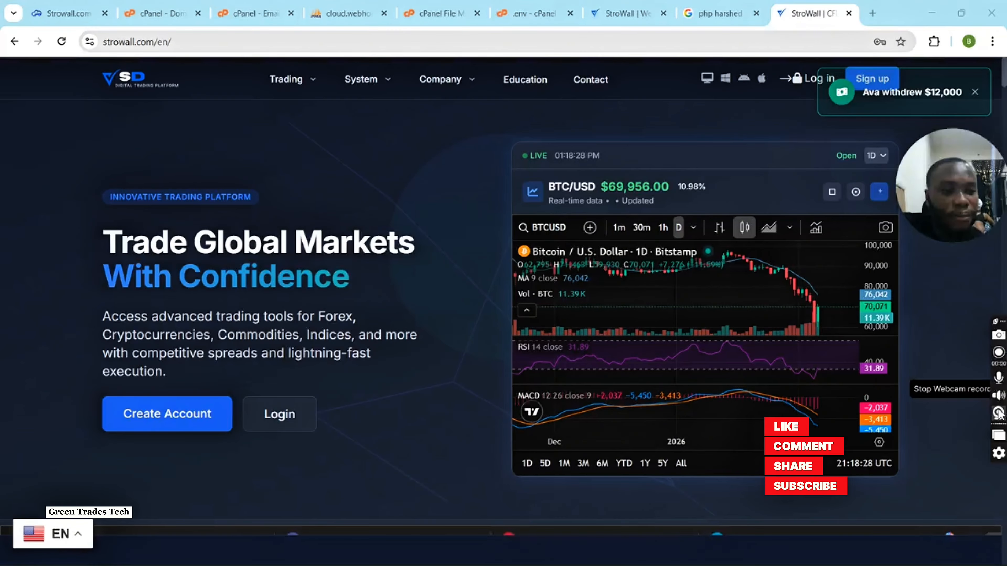
{"action": "left_click", "coordinate": [999, 414]}
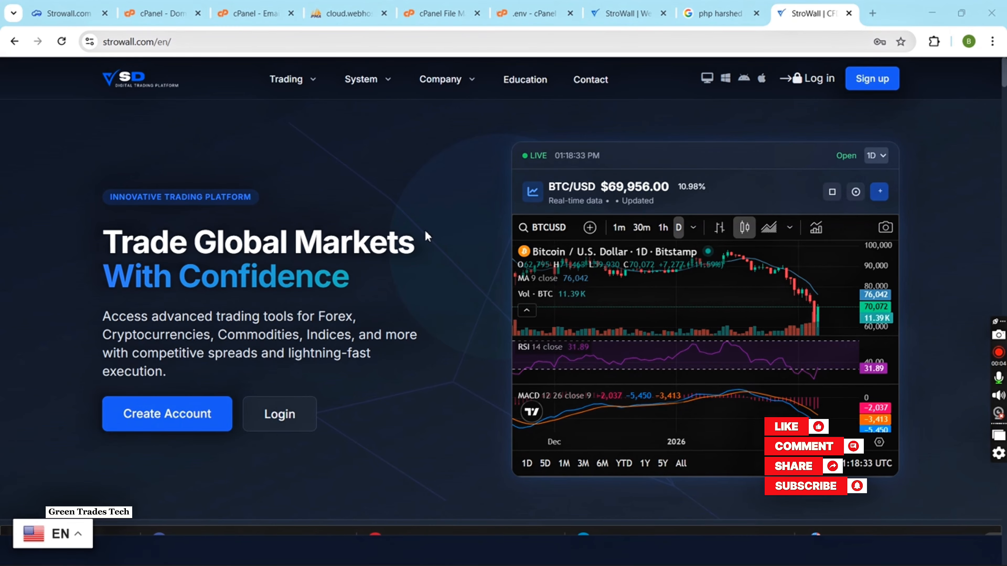
{"action": "scroll", "coordinate": [380, 335], "scroll_direction": "down", "scroll_amount": 20}
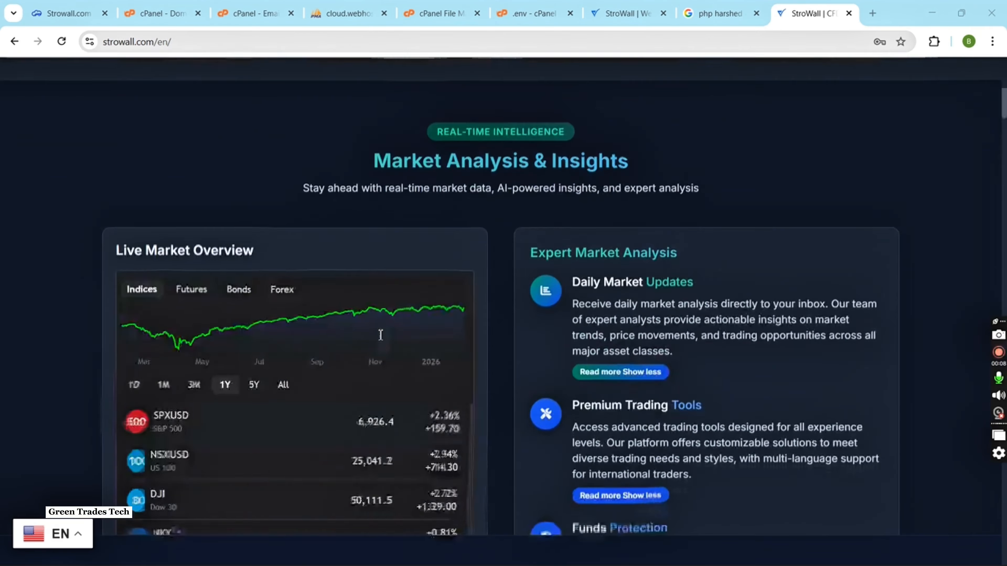
{"action": "scroll", "coordinate": [380, 335], "scroll_direction": "up", "scroll_amount": 20}
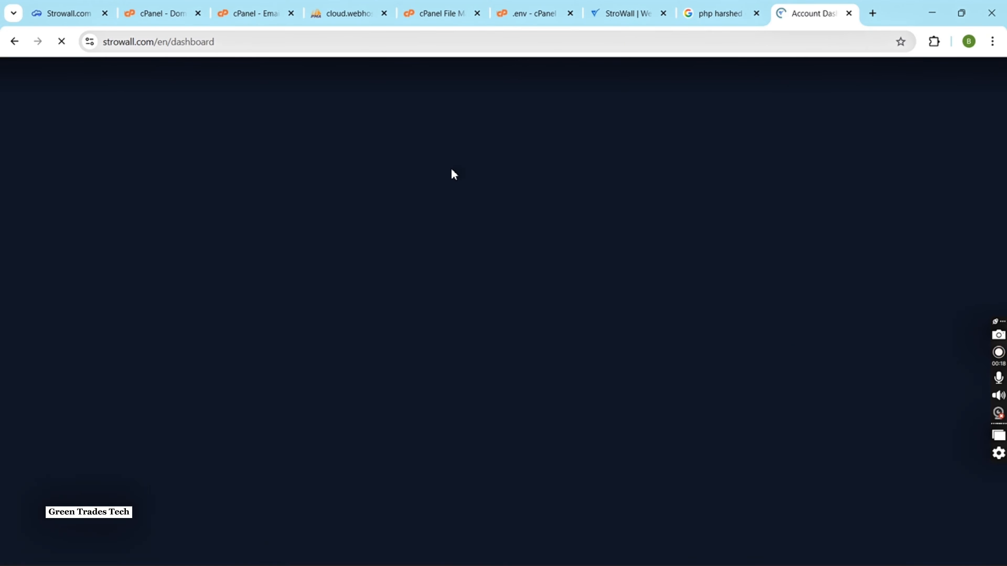
Examine the account dashboard's market chart and trade form, and view the My Portfolio page.
{"action": "scroll", "coordinate": [357, 265], "scroll_direction": "down", "scroll_amount": 10}
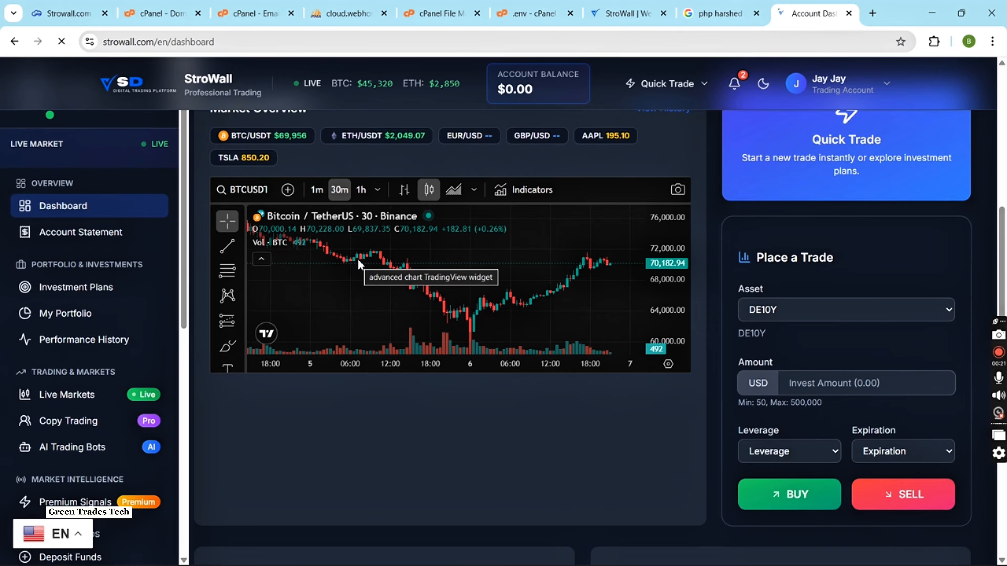
{"action": "scroll", "coordinate": [416, 447], "scroll_direction": "down", "scroll_amount": 2}
{"action": "scroll", "coordinate": [417, 440], "scroll_direction": "up", "scroll_amount": 2}
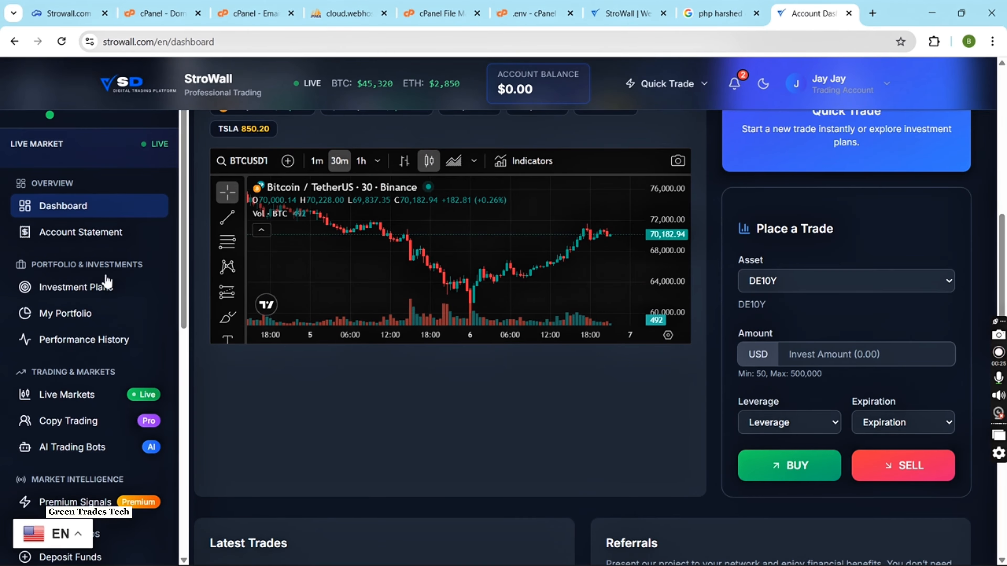
{"action": "left_click", "coordinate": [93, 310]}
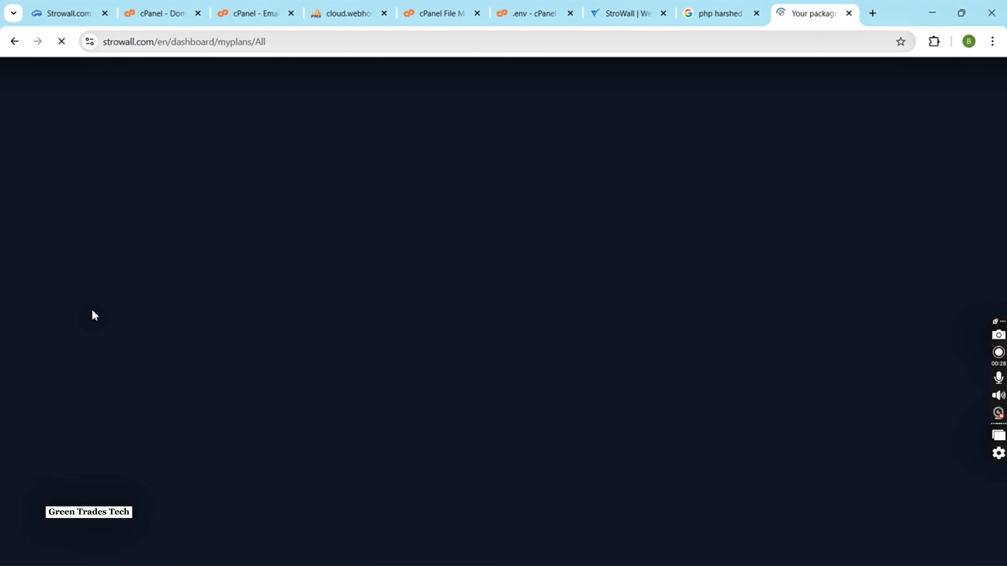
{"action": "scroll", "coordinate": [357, 377], "scroll_direction": "down", "scroll_amount": 2}
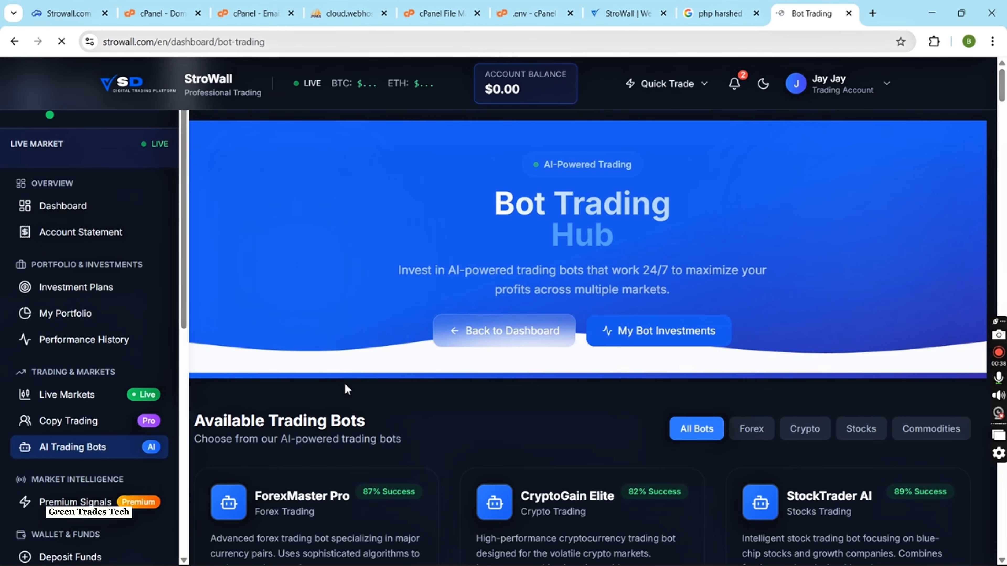
Review the AI trading bots offered on the Bot Trading Hub page.
{"action": "scroll", "coordinate": [634, 337], "scroll_direction": "down", "scroll_amount": 2}
{"action": "scroll", "coordinate": [645, 336], "scroll_direction": "down", "scroll_amount": 12}
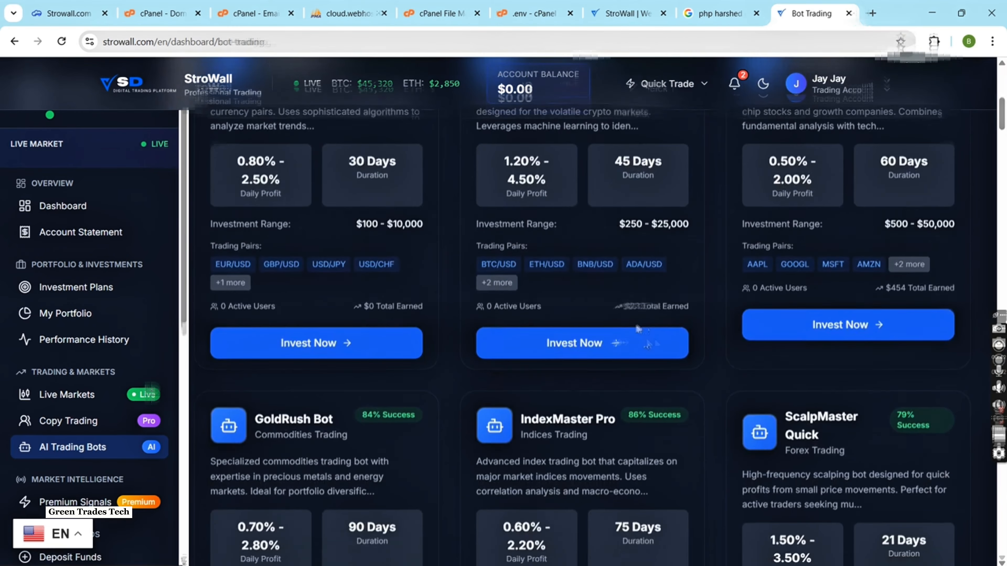
{"action": "scroll", "coordinate": [515, 278], "scroll_direction": "down", "scroll_amount": 8}
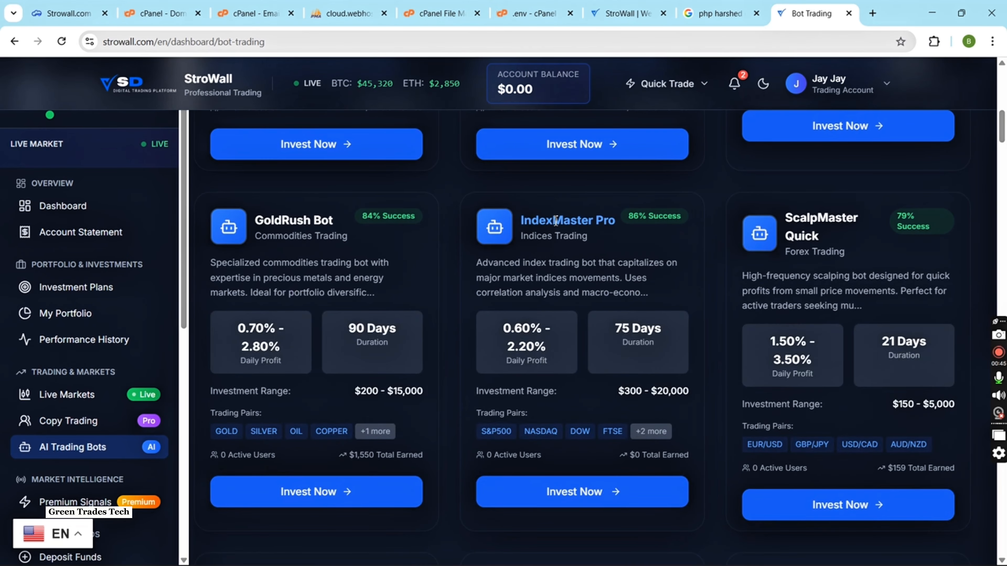
{"action": "scroll", "coordinate": [555, 218], "scroll_direction": "up", "scroll_amount": 4}
{"action": "scroll", "coordinate": [556, 219], "scroll_direction": "up", "scroll_amount": 15}
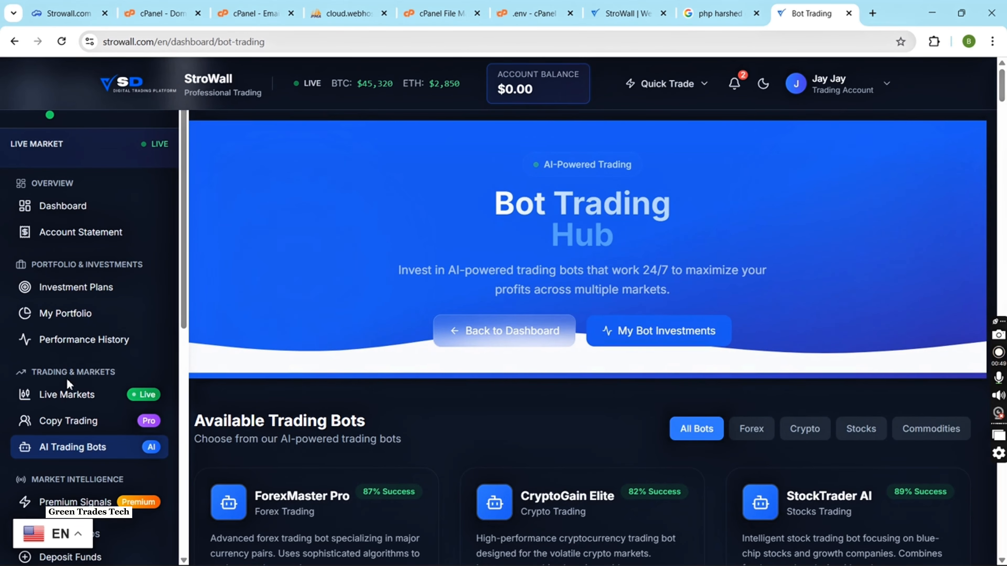
Open the account verification page and look over its KYC section.
{"action": "scroll", "coordinate": [80, 389], "scroll_direction": "down", "scroll_amount": 10}
{"action": "left_click", "coordinate": [115, 333]}
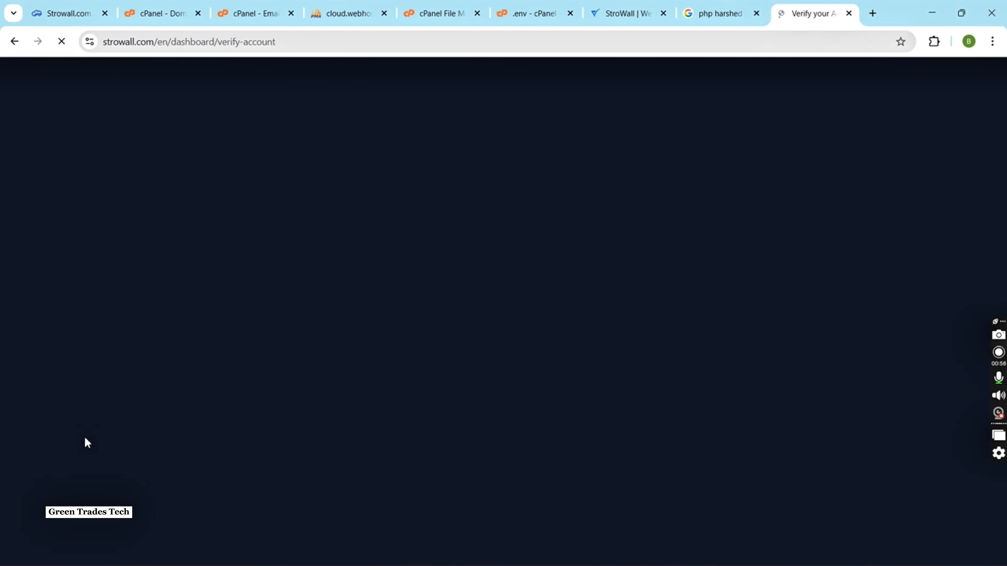
{"action": "scroll", "coordinate": [391, 359], "scroll_direction": "down", "scroll_amount": 2}
{"action": "scroll", "coordinate": [355, 353], "scroll_direction": "up", "scroll_amount": 2}
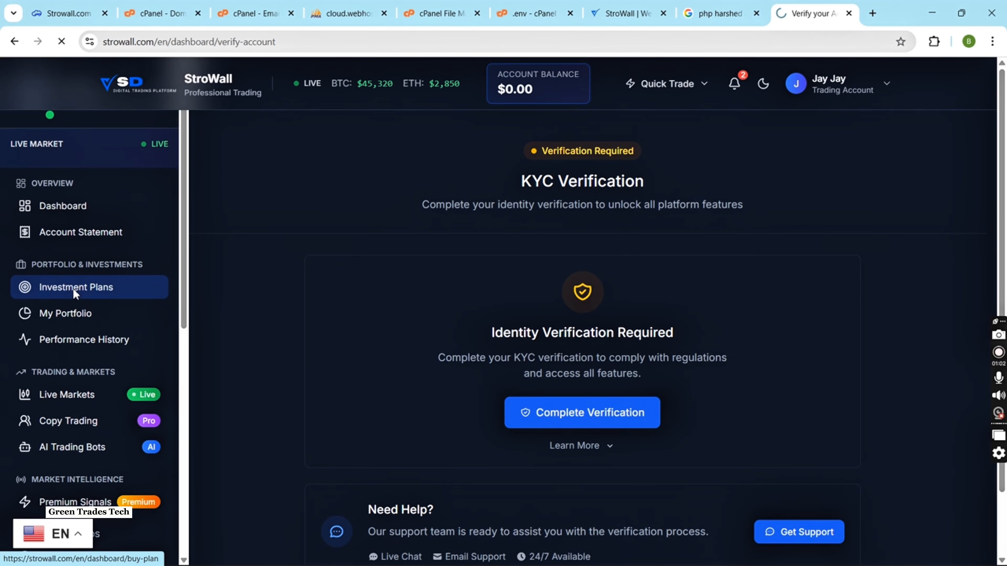
Review the plans on the Investment Plans page, from the Beginner Plan down to the Investment Guide.
{"action": "scroll", "coordinate": [409, 302], "scroll_direction": "down", "scroll_amount": 3}
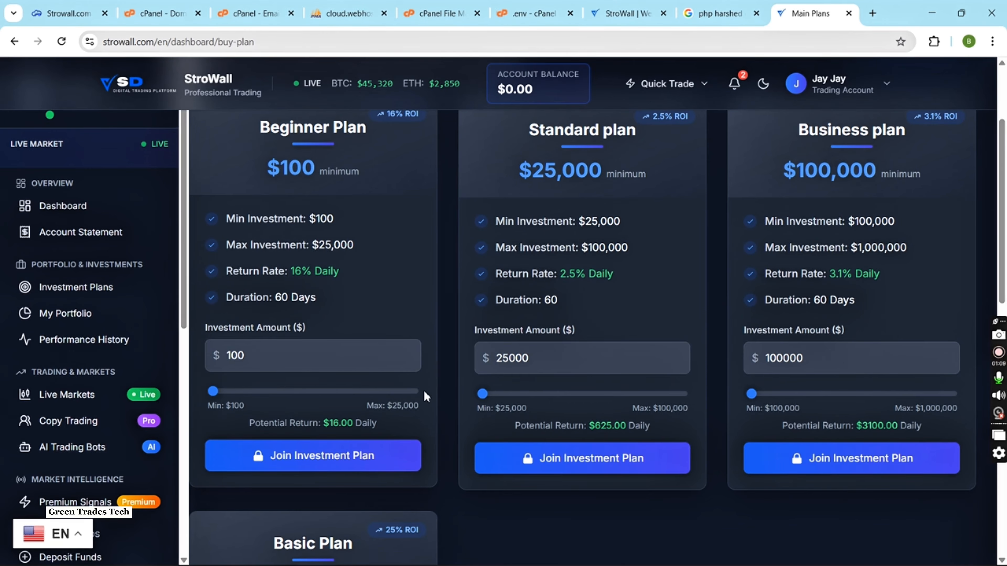
{"action": "scroll", "coordinate": [424, 390], "scroll_direction": "down", "scroll_amount": 10}
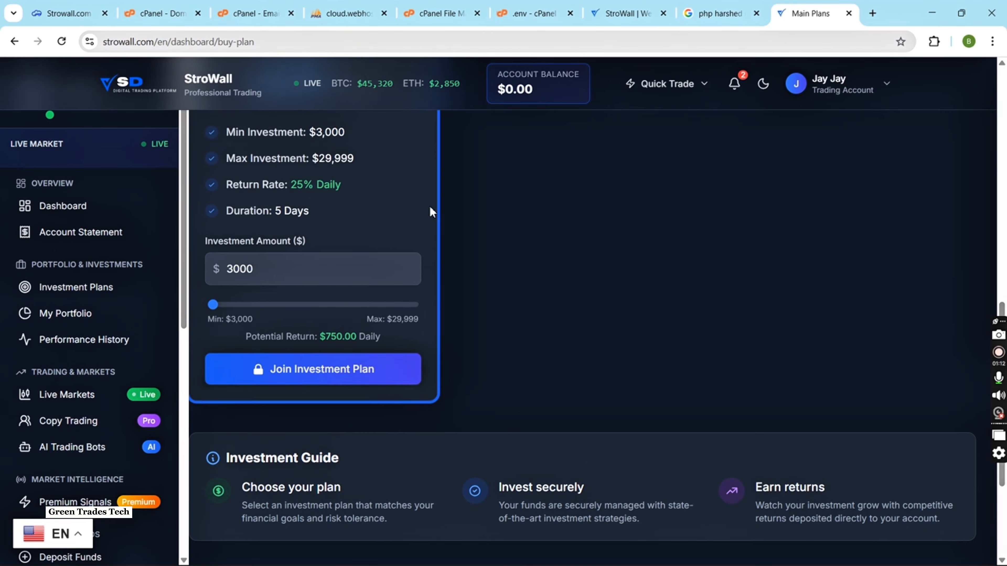
{"action": "scroll", "coordinate": [609, 426], "scroll_direction": "down", "scroll_amount": 4}
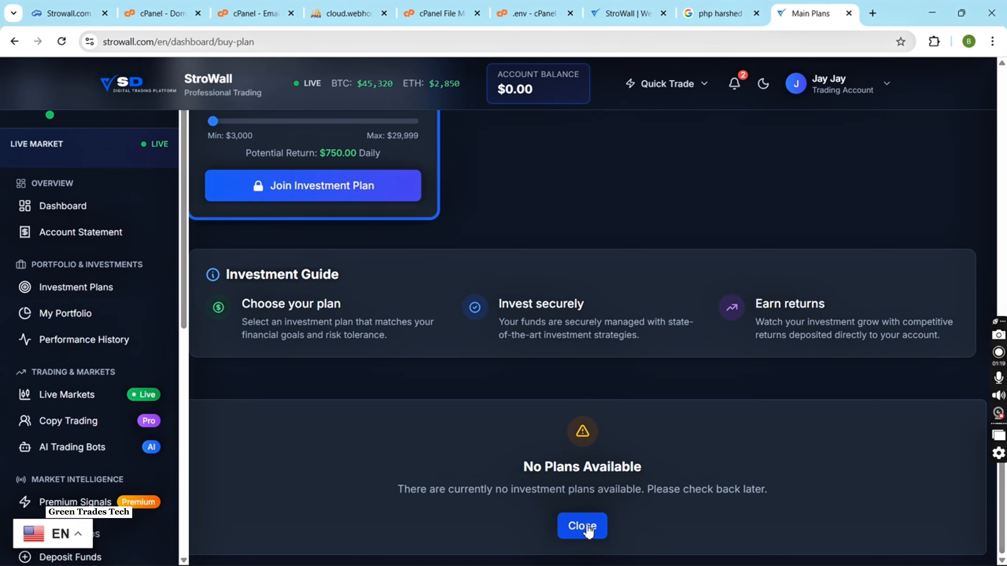
View the account statement's transaction history, and return to the dashboard to check the Quick Trade options.
{"action": "left_click", "coordinate": [56, 232]}
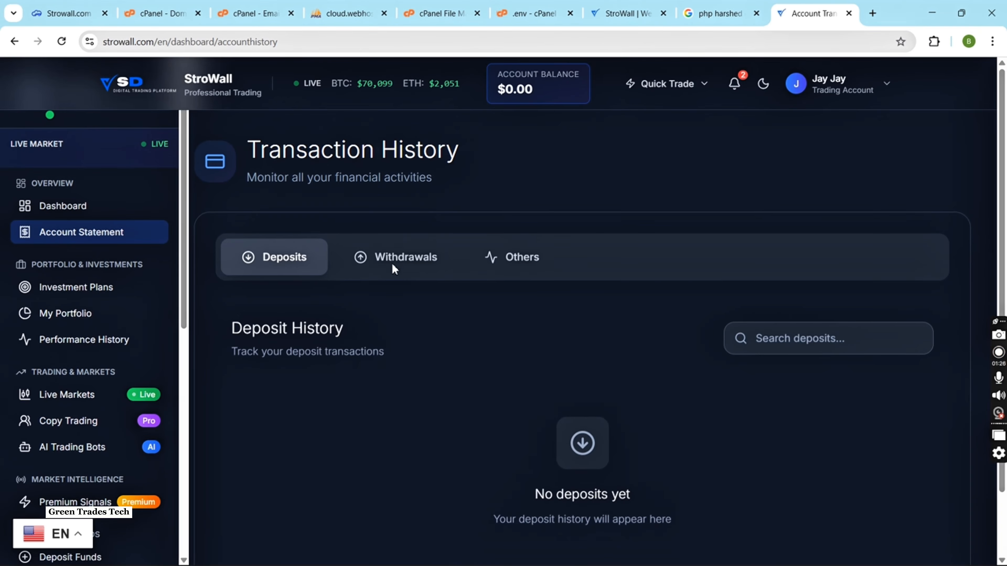
{"action": "left_click", "coordinate": [66, 206]}
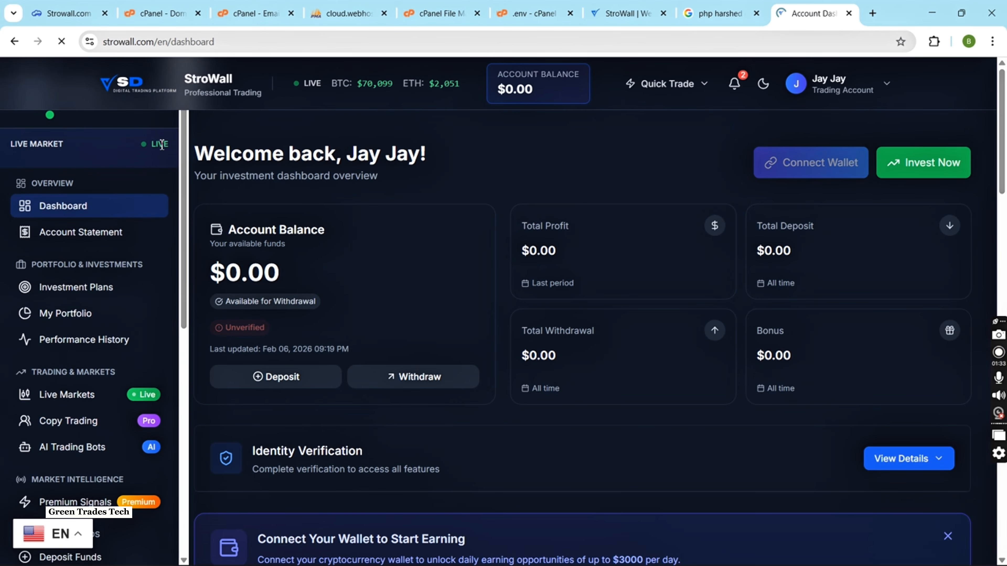
{"action": "left_click", "coordinate": [702, 95]}
{"action": "left_click", "coordinate": [702, 89]}
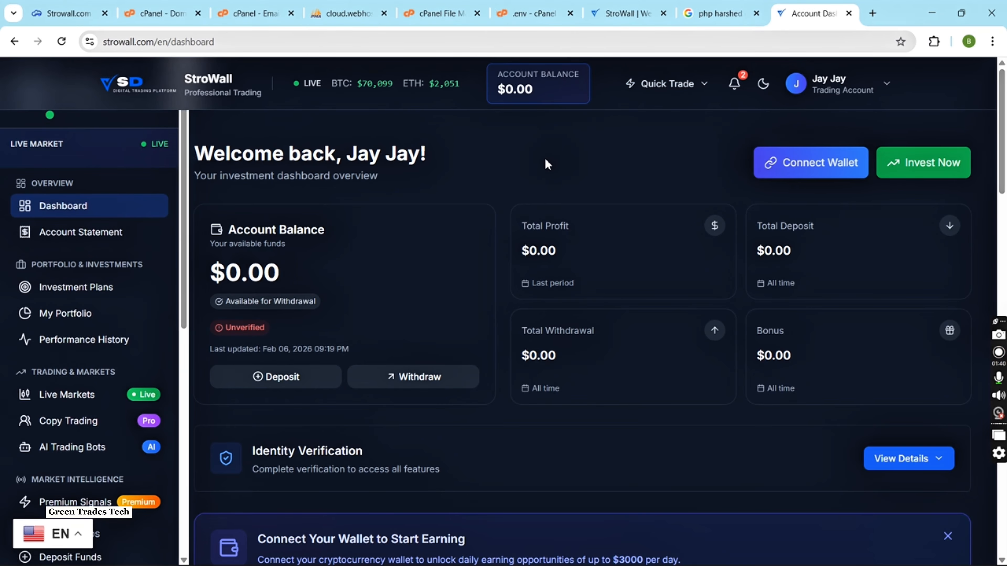
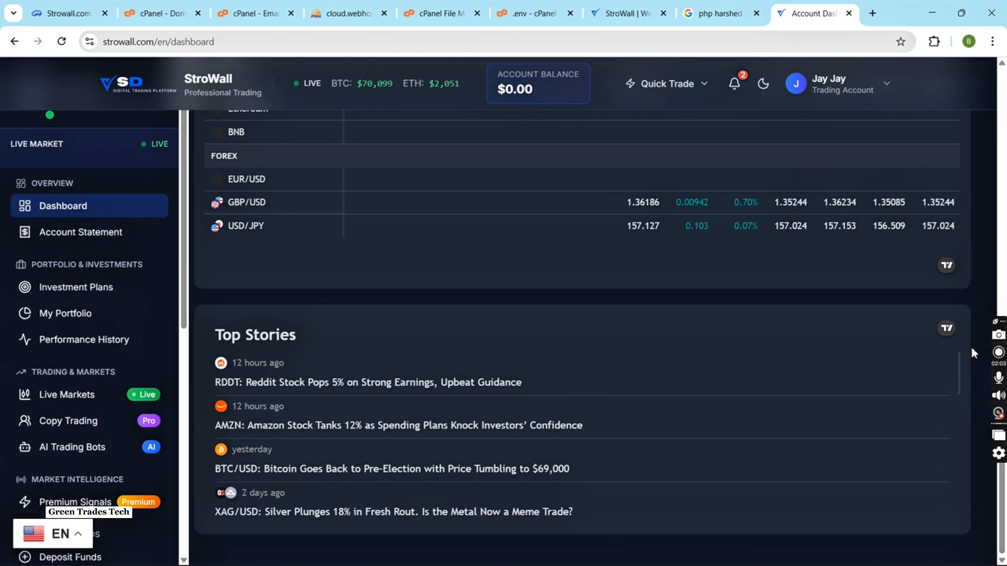
{"action": "left_click", "coordinate": [998, 352]}
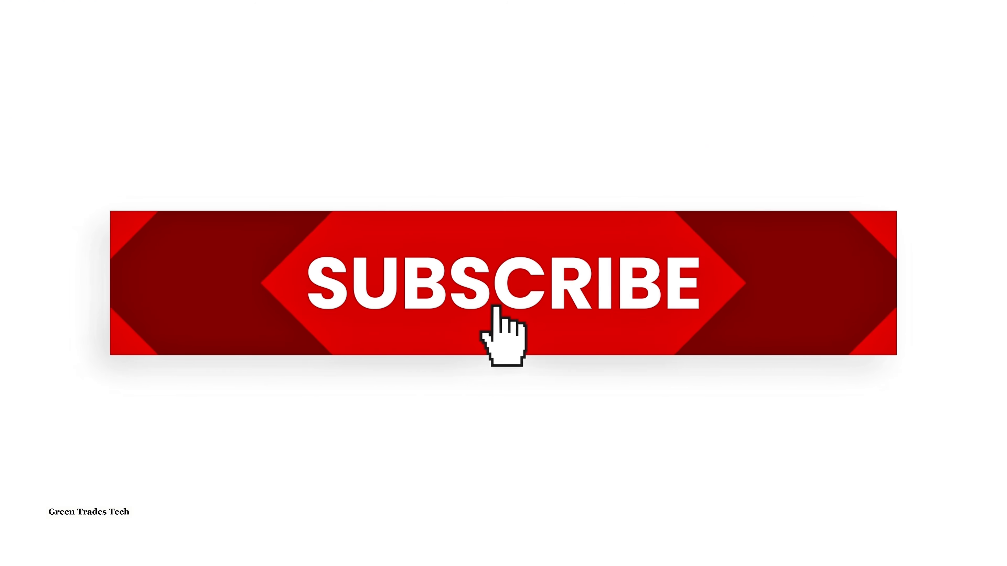